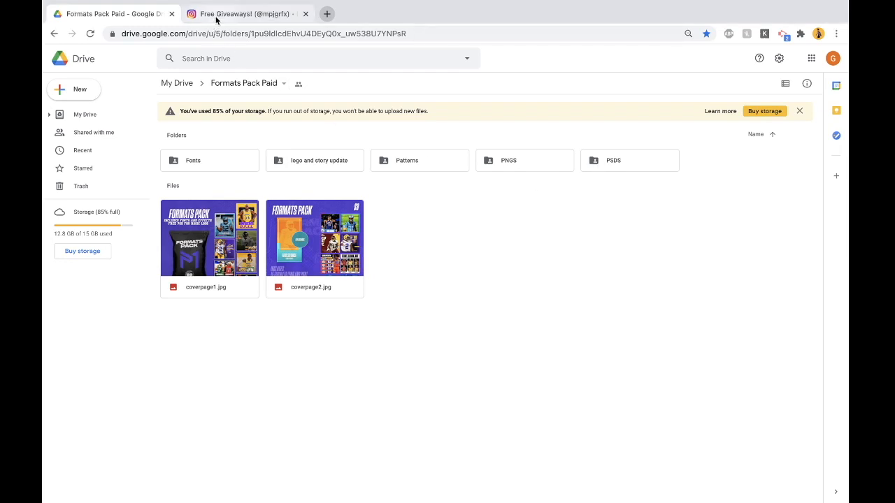
Step: View the Formats Pack post on Instagram
left_click(241, 13)
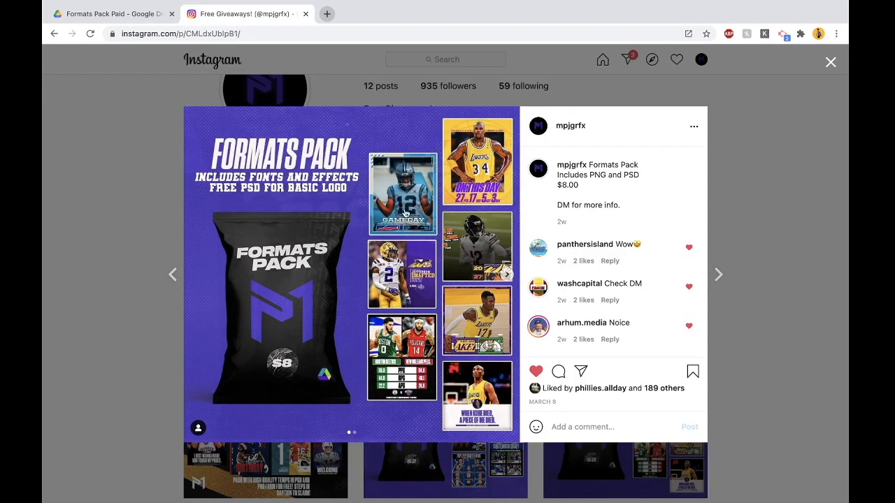
left_click(137, 15)
left_click(245, 14)
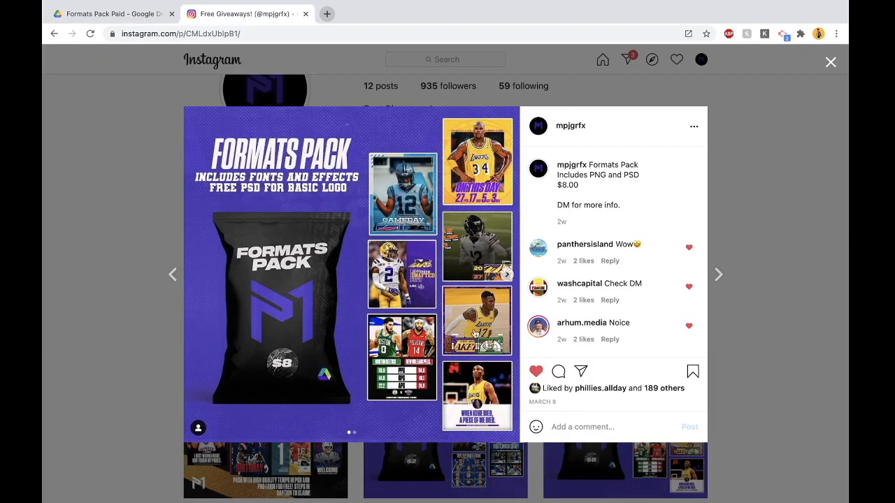
Step: Download gameday (3).psd from the PSDS folder of the Formats Pack Paid folder on Google Drive
left_click(118, 21)
double_click(621, 165)
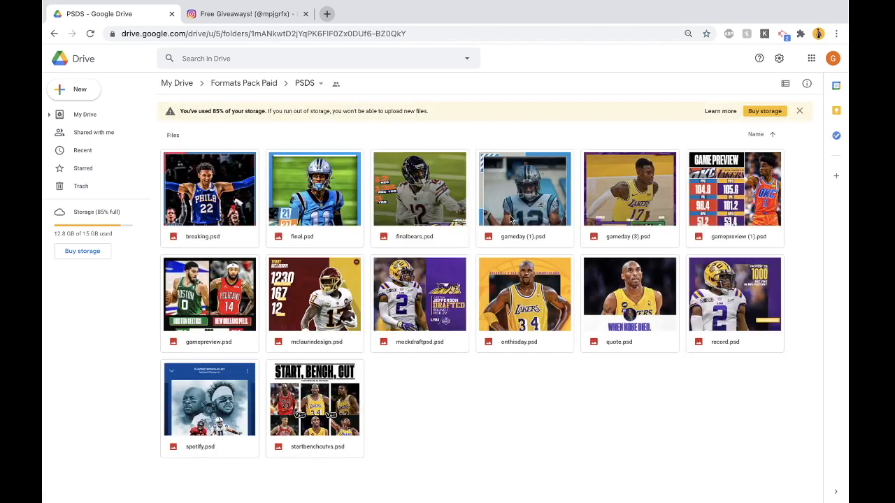
right_click(601, 209)
left_click(634, 423)
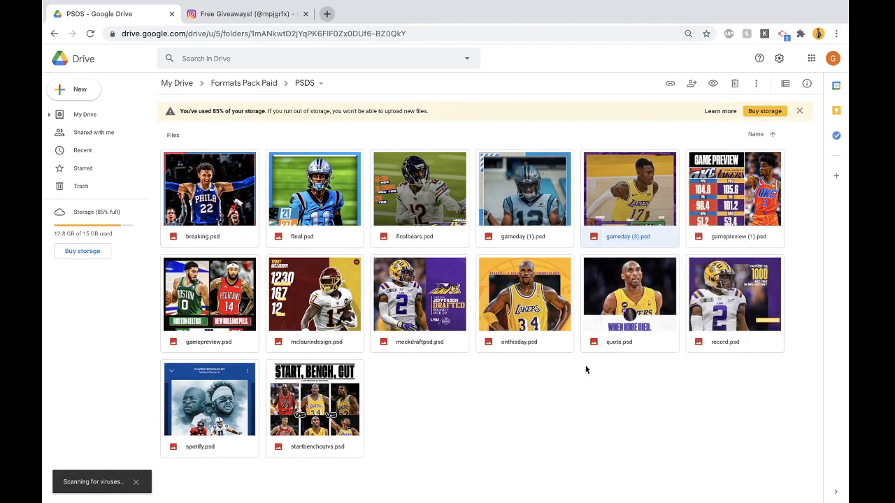
Step: Open the Photopea online photo editor in a new browser tab
left_click(326, 13)
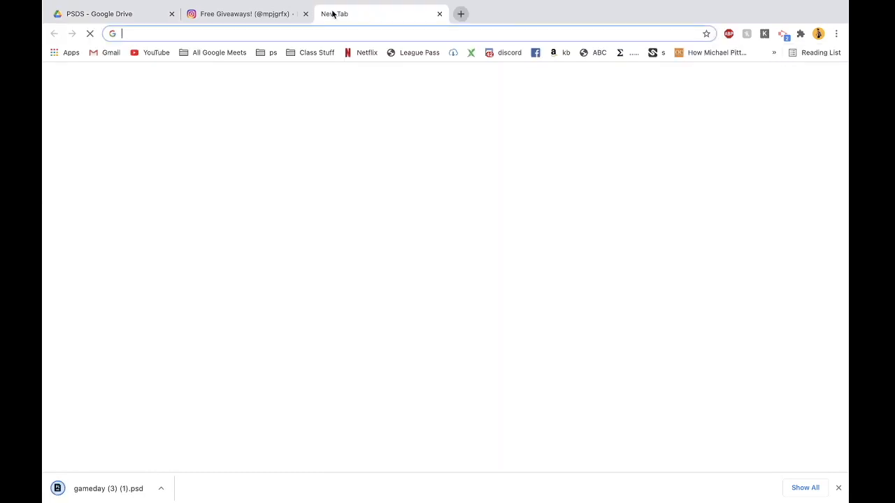
type("photope")
key("BackSpace")
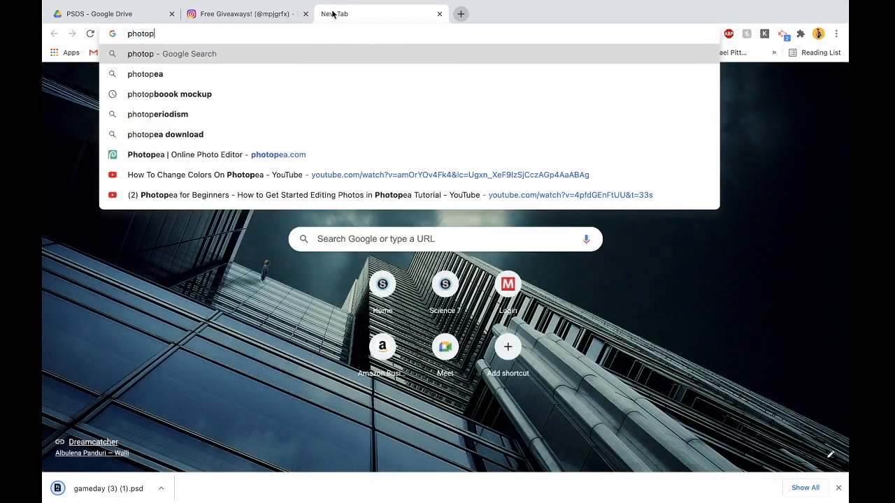
type("ea")
key("Return")
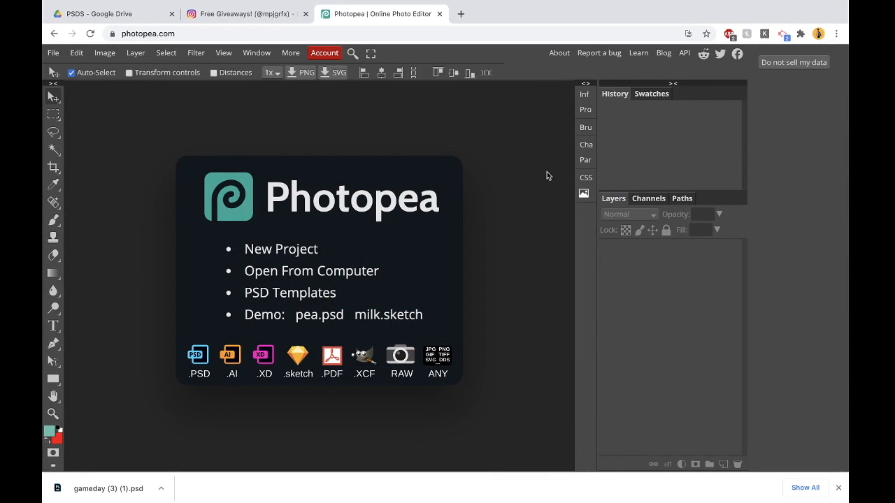
Step: Open the file gameday (3) (1).psd from the Downloads folder
left_click(53, 54)
left_click(84, 88)
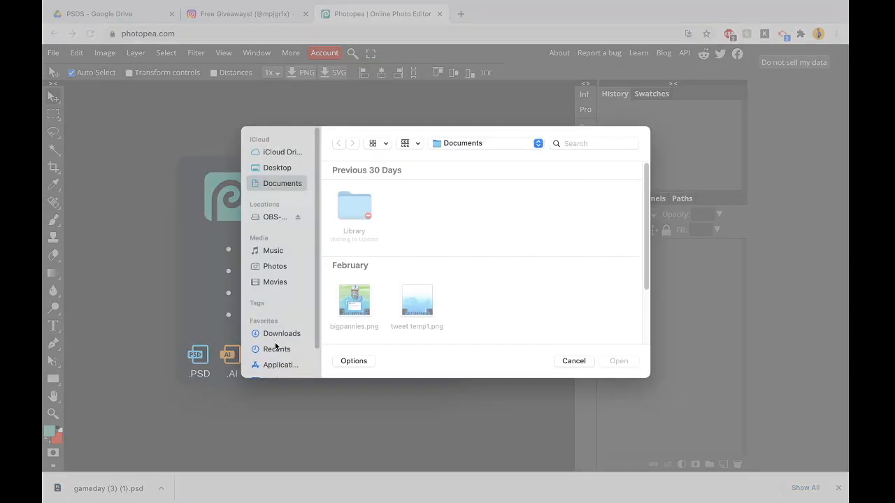
left_click(277, 334)
scroll(439, 322, "down", 2)
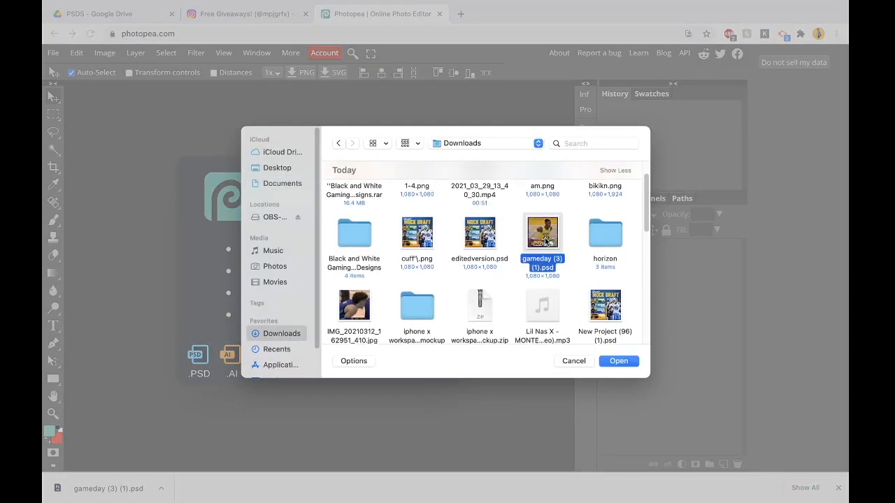
double_click(544, 235)
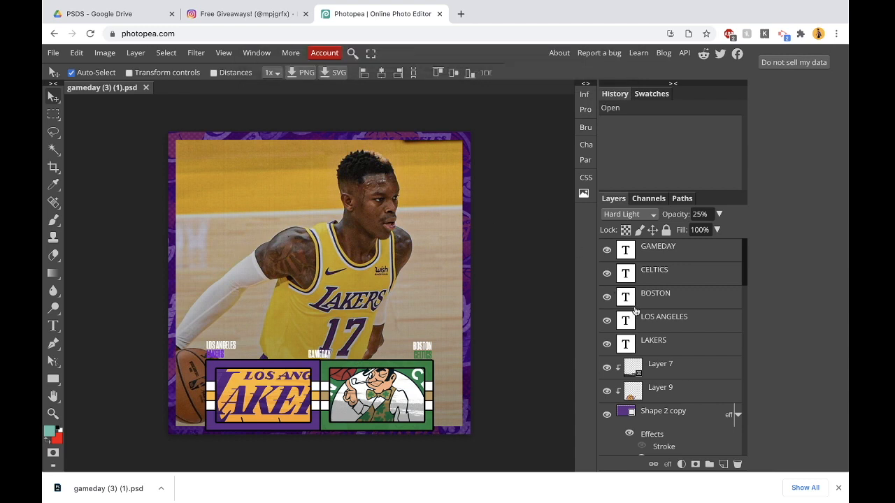
Step: Switch to Google Drive and download the Kings pattern 00000.jpg from the nba folder under Patterns in Formats Pack Paid
scroll(647, 336, "down", 5)
scroll(647, 336, "down", 5)
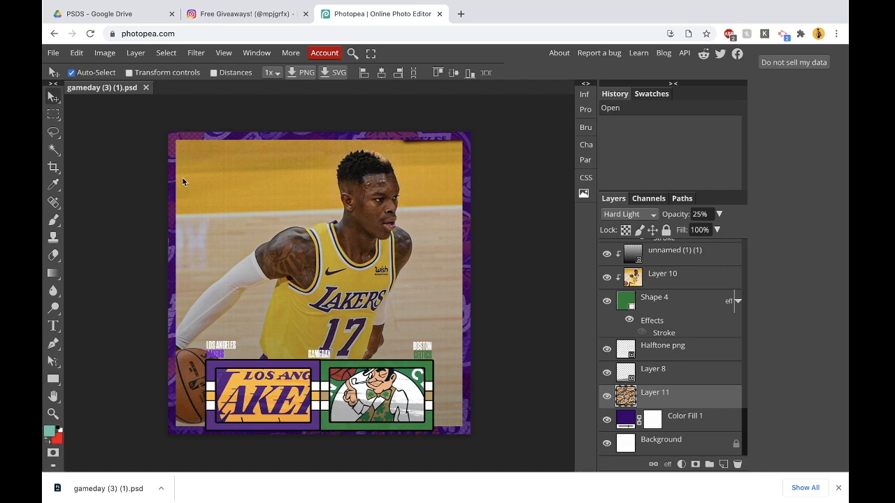
left_click(112, 14)
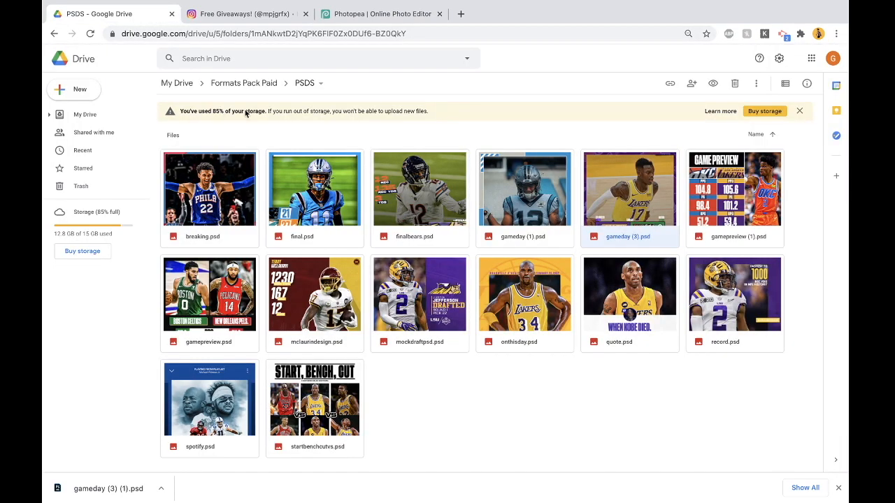
left_click(244, 84)
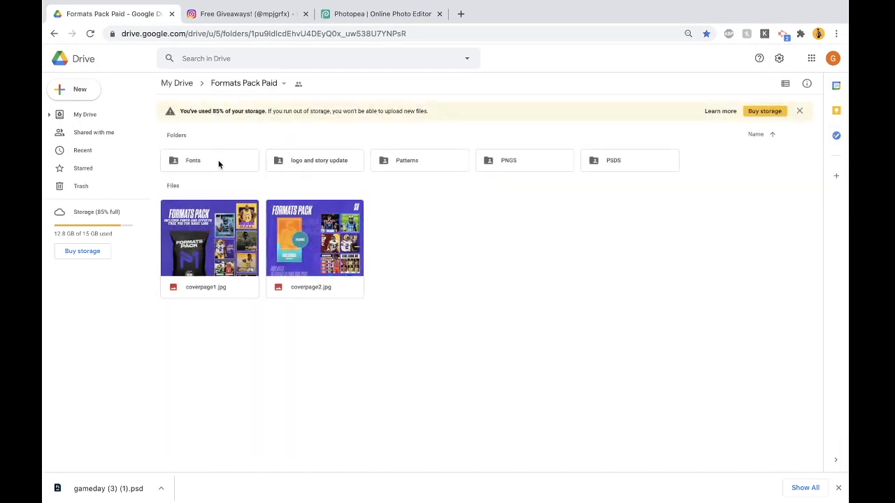
double_click(448, 160)
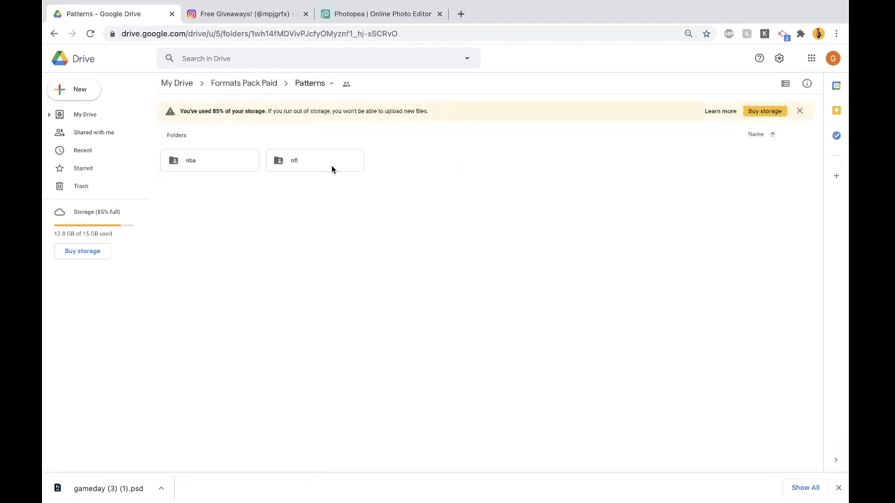
double_click(236, 166)
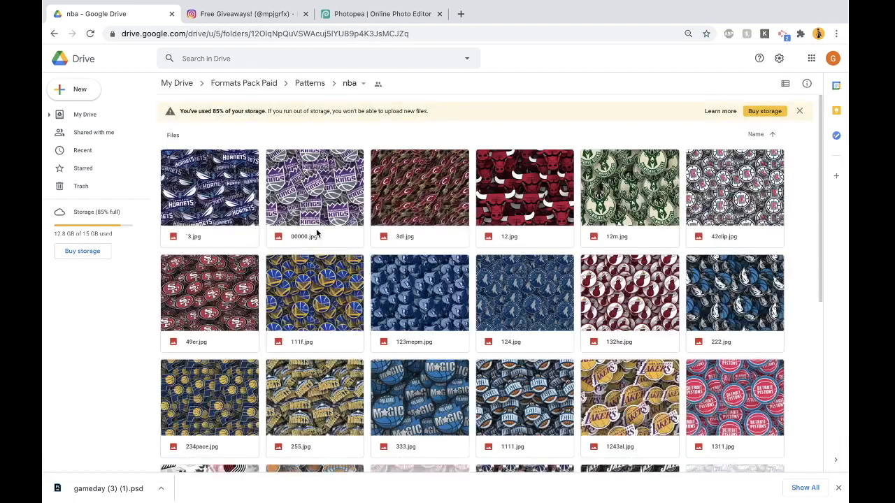
left_click(374, 14)
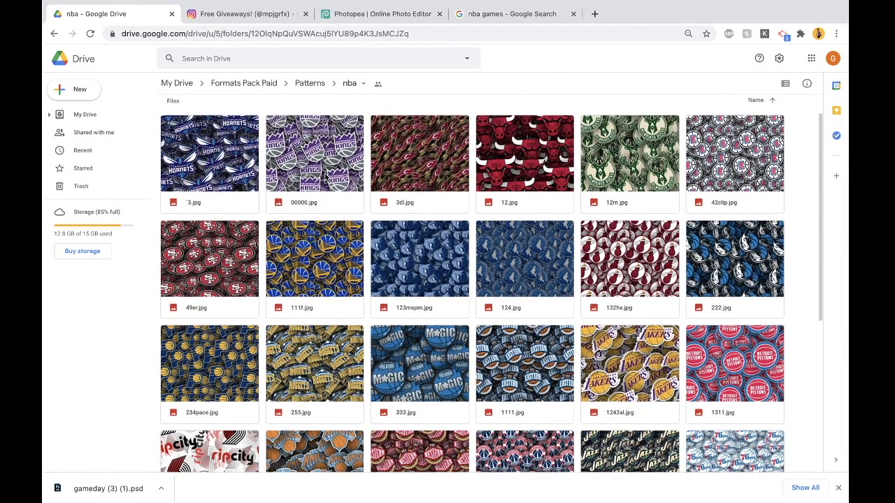
right_click(325, 177)
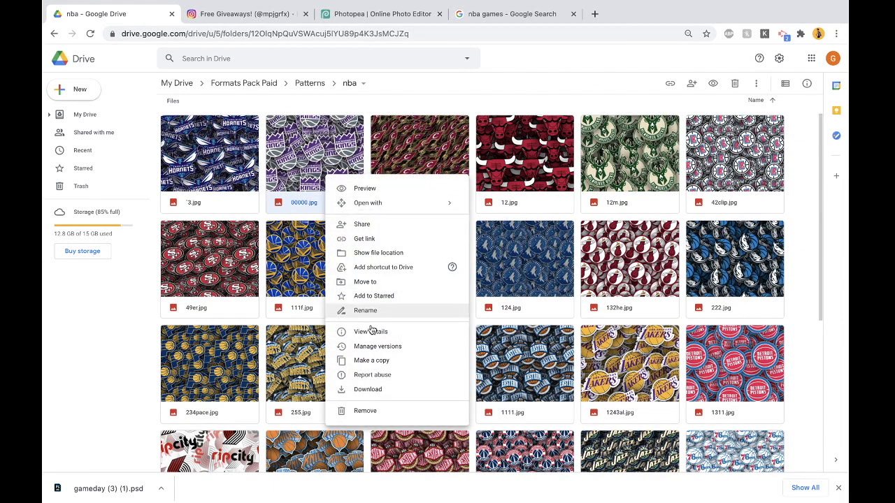
left_click(381, 390)
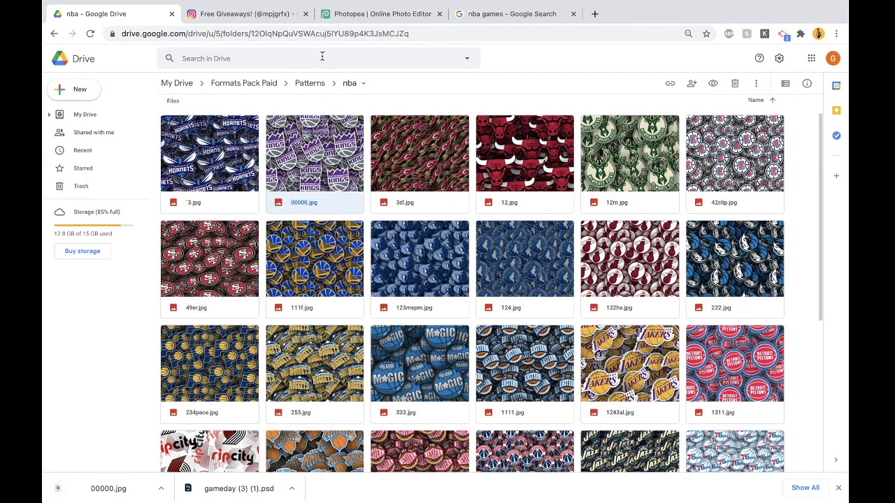
Step: Place 00000.jpg in the Photopea document above Layer 11 and scale it to 180% to cover the whole canvas
left_click(382, 15)
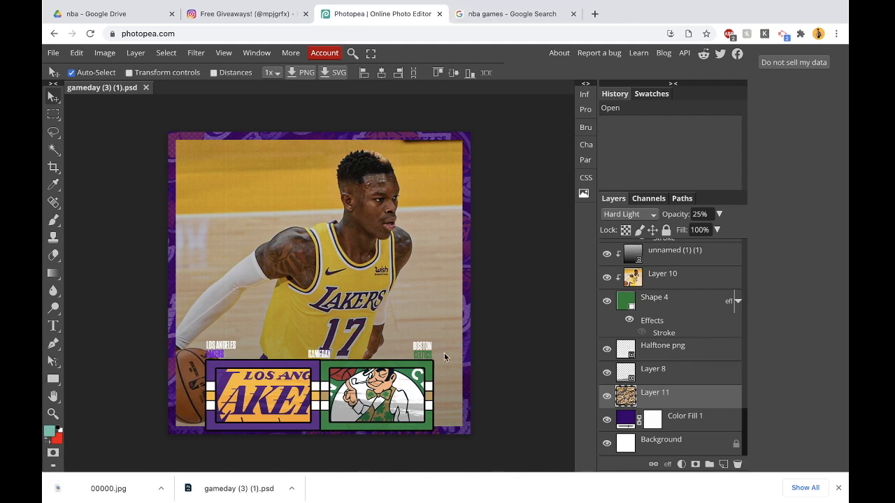
left_click_drag(104, 476, 643, 400)
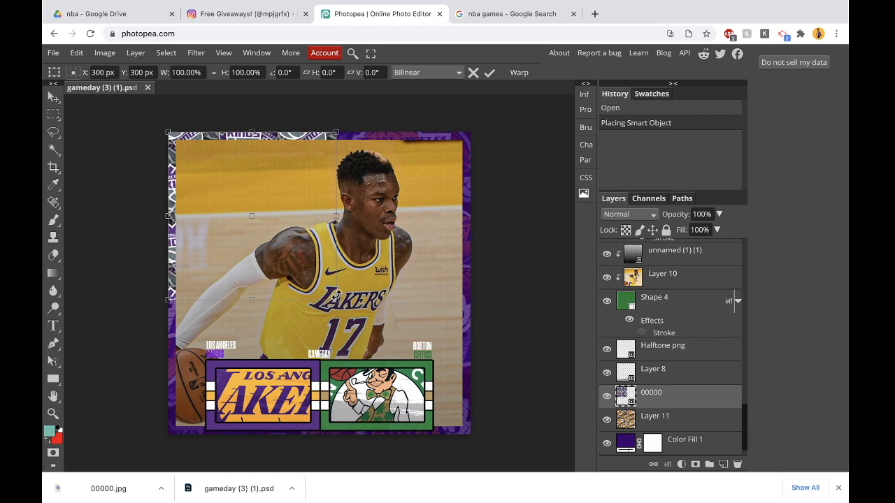
left_click_drag(336, 299, 469, 425)
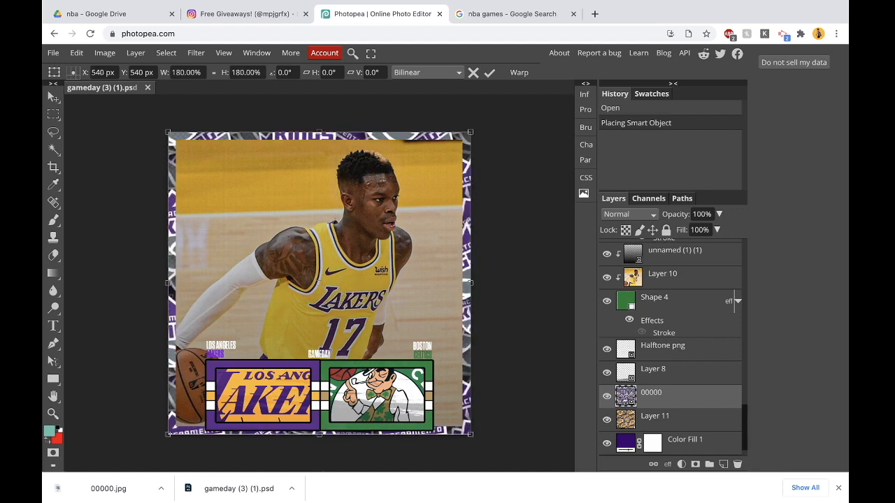
left_click(489, 72)
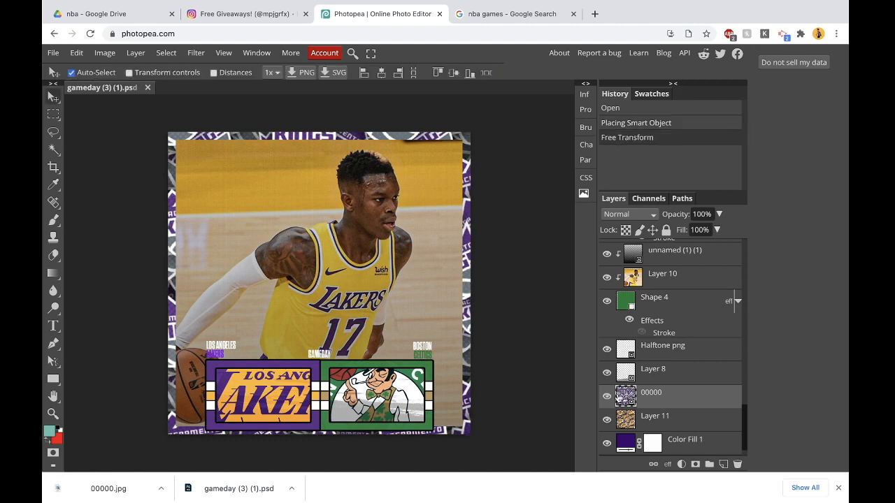
Step: Set the 00000 pattern layer's blend mode to Hard Light and its opacity to 25%, matching Layer 11
left_click(653, 423)
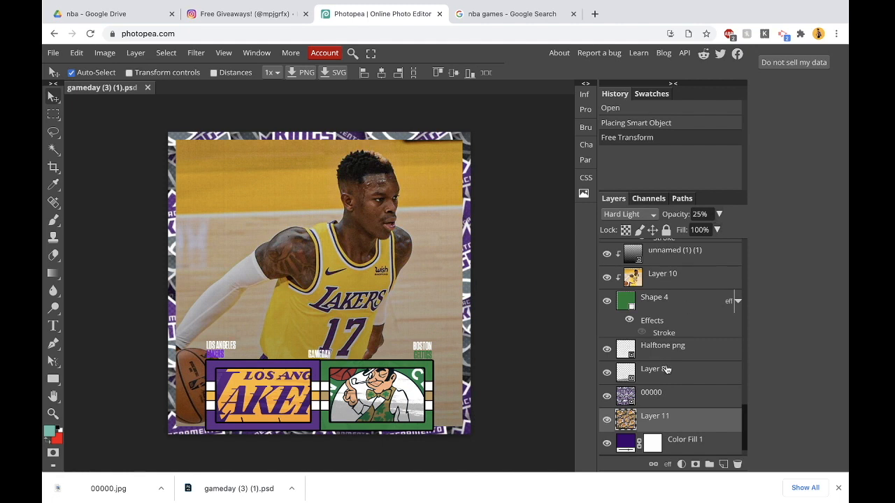
left_click(674, 404)
left_click(629, 214)
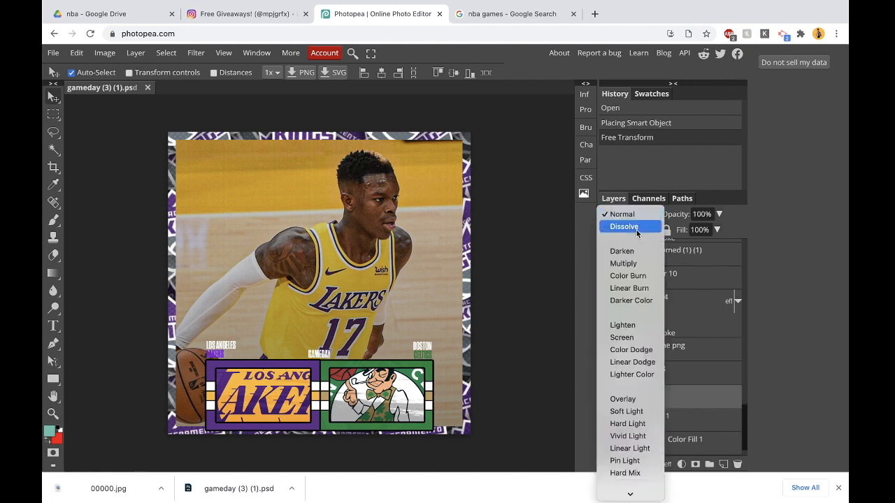
left_click(627, 423)
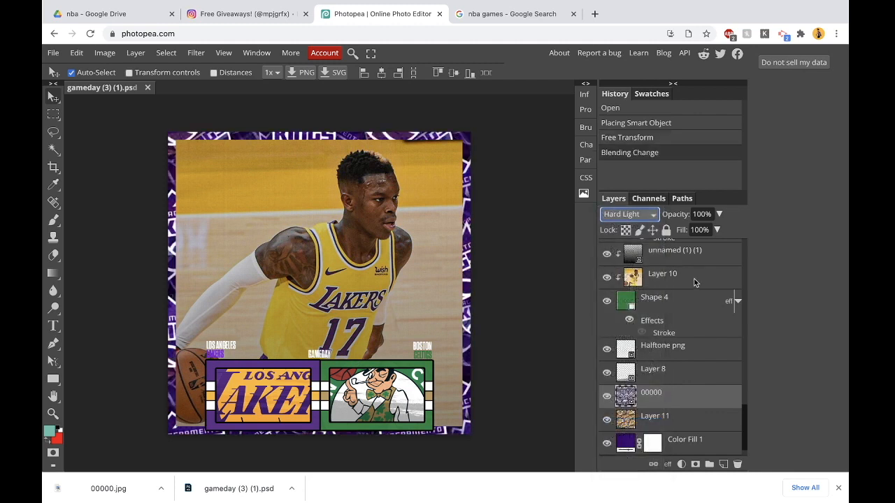
left_click(718, 214)
left_click(706, 214)
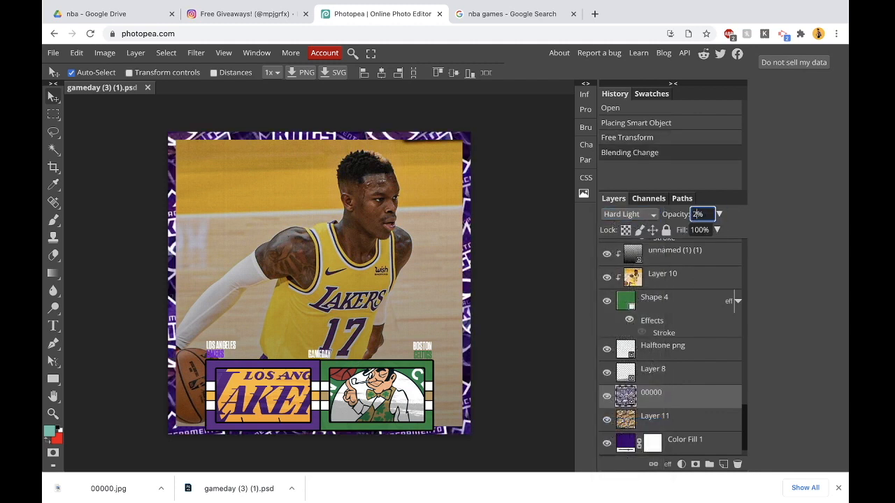
key("Return")
Step: Hide the old Lakers pattern on Layer 11, comparing the border with and without it, and reselect the 00000 layer
left_click(630, 417)
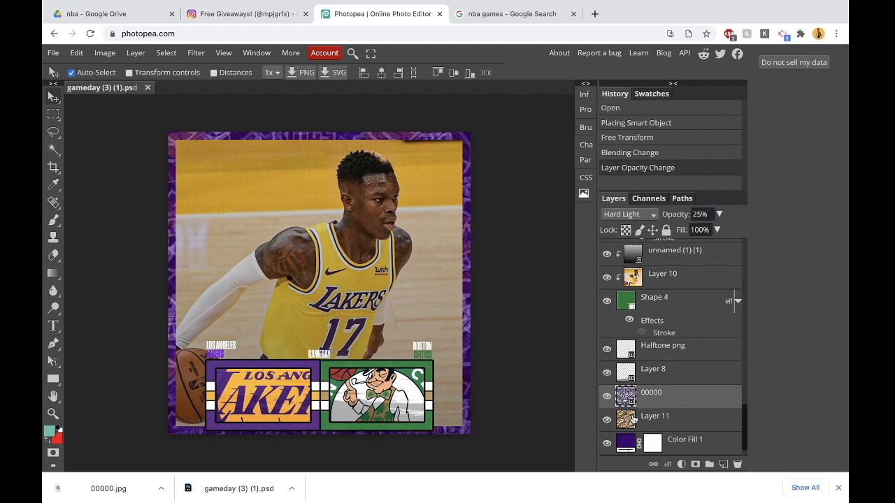
left_click(608, 420)
left_click(607, 420)
left_click(607, 420)
left_click(607, 420)
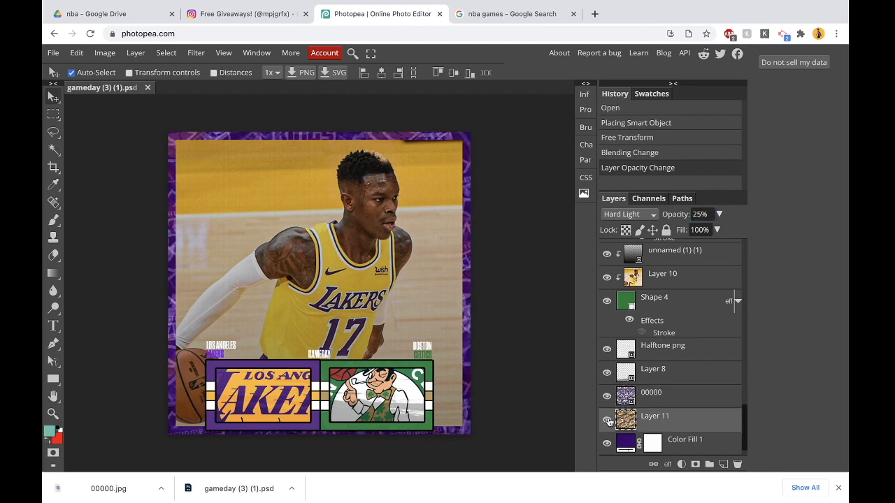
left_click(840, 489)
left_click(607, 429)
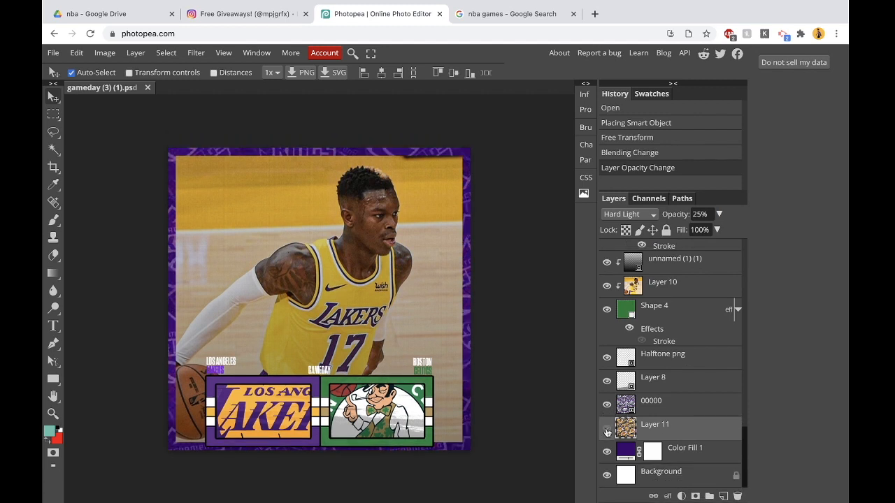
left_click(607, 429)
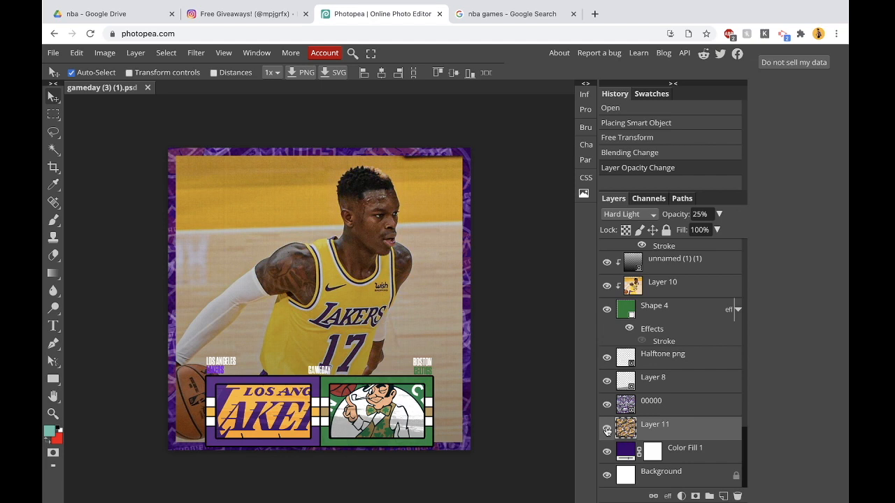
left_click(607, 430)
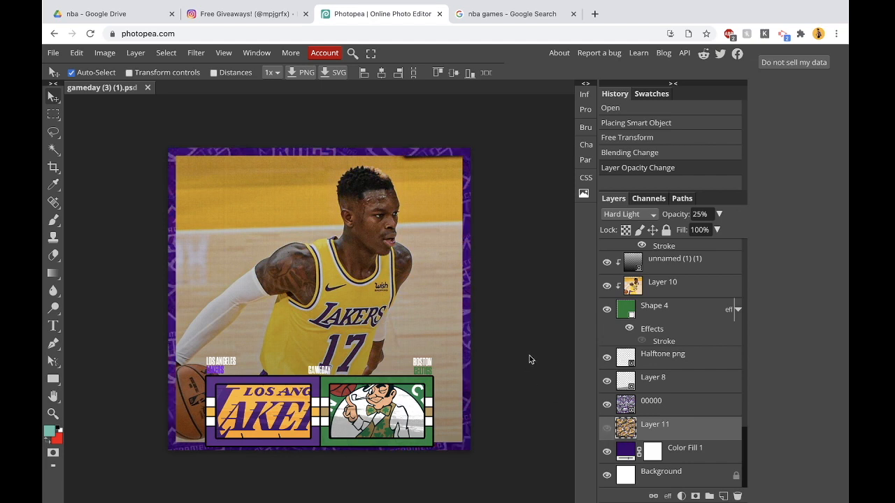
left_click(655, 404)
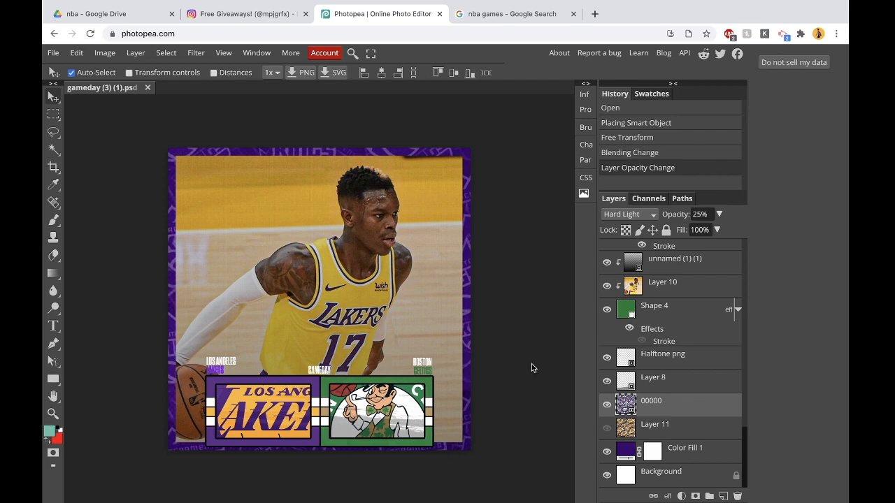
Step: Select the player photo on Layer 10, checking it by switching its visibility off and on
scroll(727, 336, "up", 1)
left_click(699, 323)
left_click(672, 309)
left_click(606, 308)
left_click(606, 307)
left_click(607, 308)
left_click(607, 308)
left_click(607, 308)
left_click(607, 308)
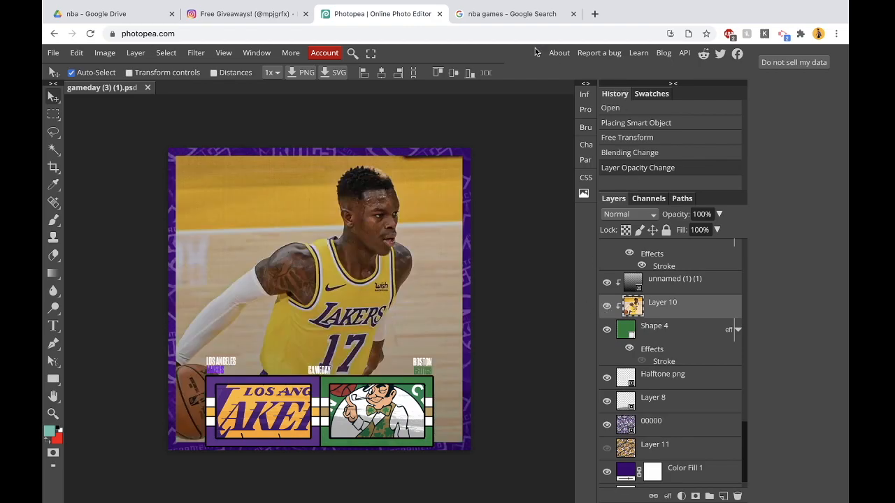
Step: Search Google Images for "de'aaron fox", copy the photo of him in the white Kings jersey, and return to Photopea
left_click(594, 14)
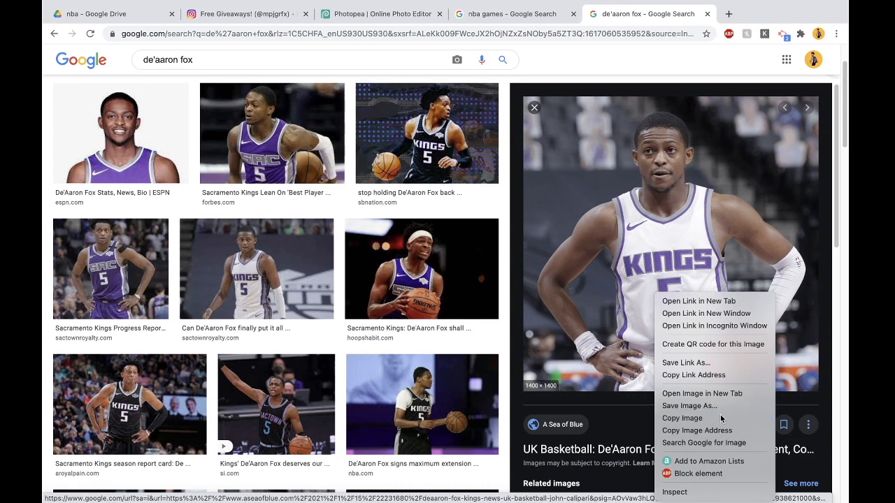
left_click(721, 417)
left_click(399, 15)
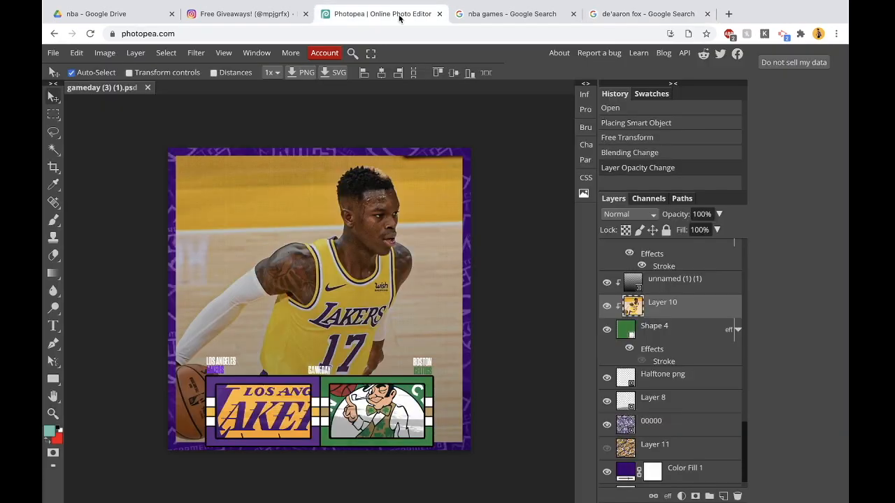
Step: Delete the Lakers player photo on Layer 10 and paste the copied De'Aaron Fox photo above Shape 4
left_click(683, 14)
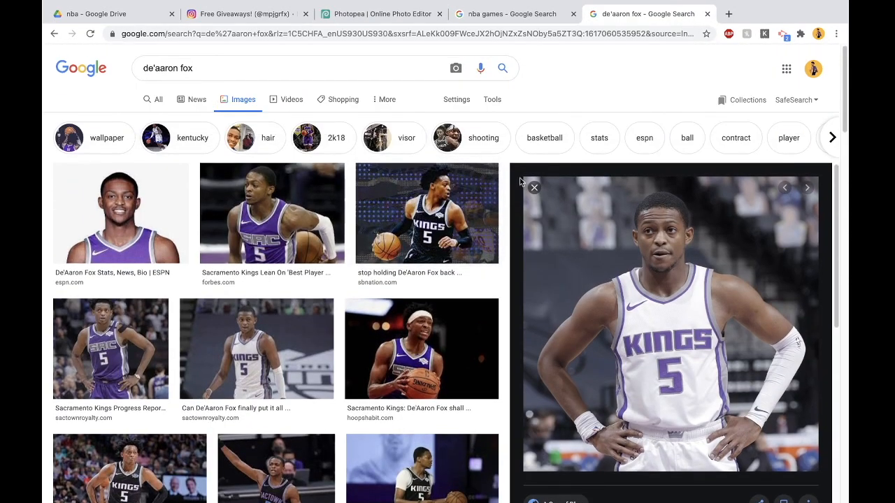
left_click(534, 187)
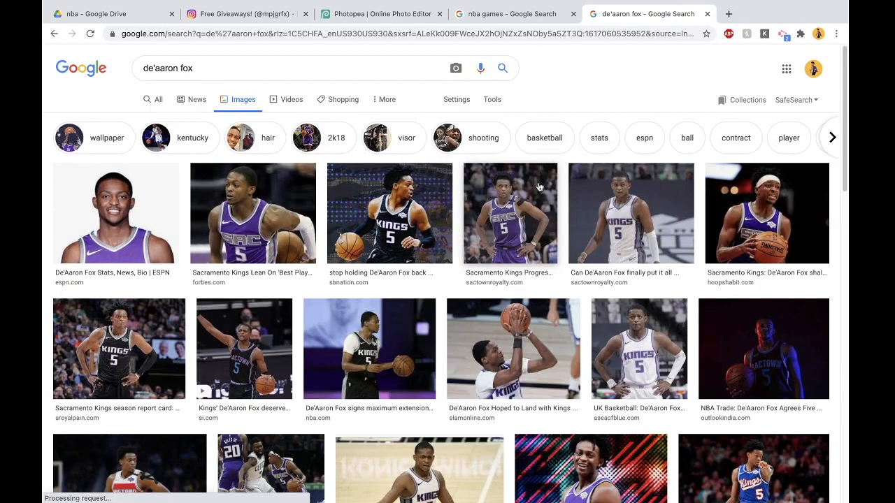
left_click(395, 14)
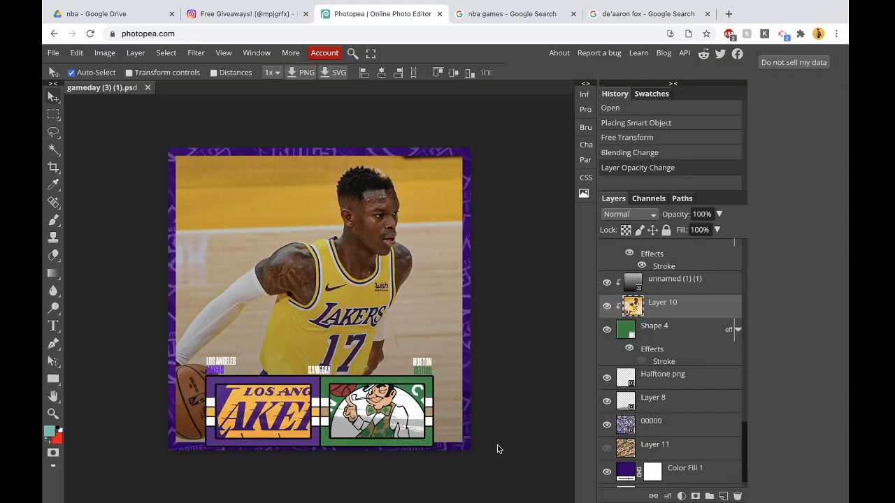
key("Delete")
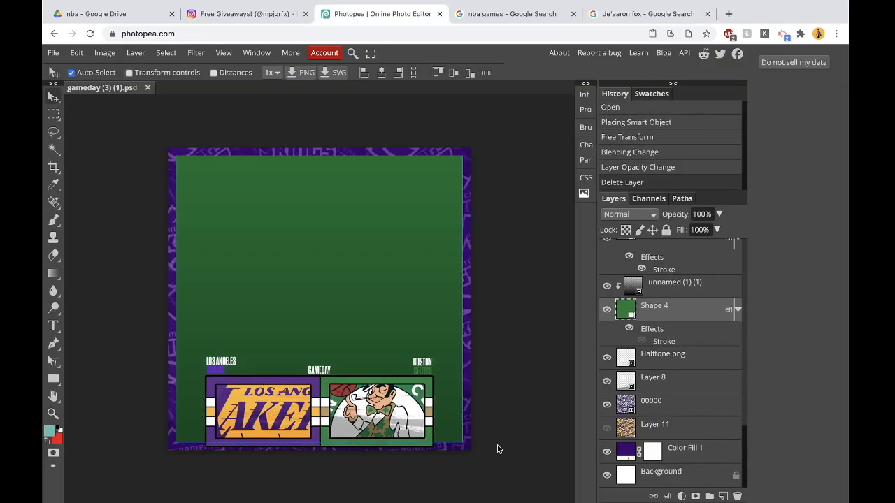
key("ctrl+v")
Step: Scale the pasted Kings photo down to about 73.57% and center it inside the purple border at X 540 px, Y 540 px
key("ctrl+t")
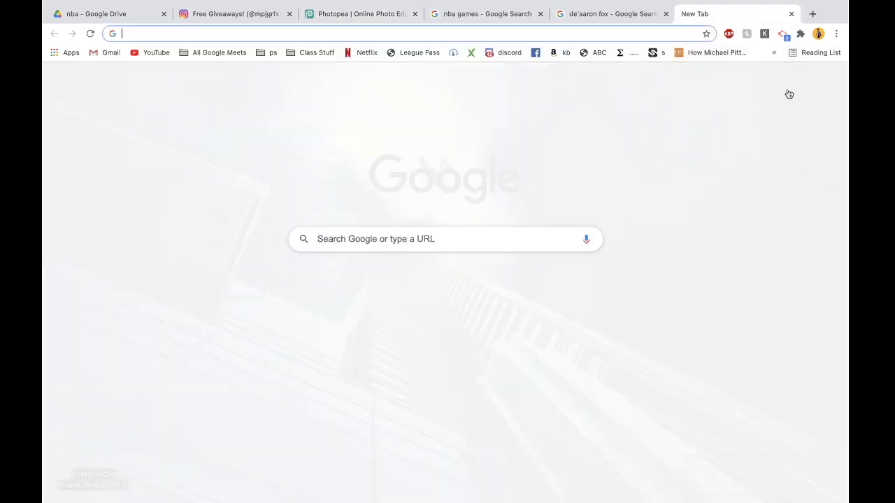
key("ctrl+w")
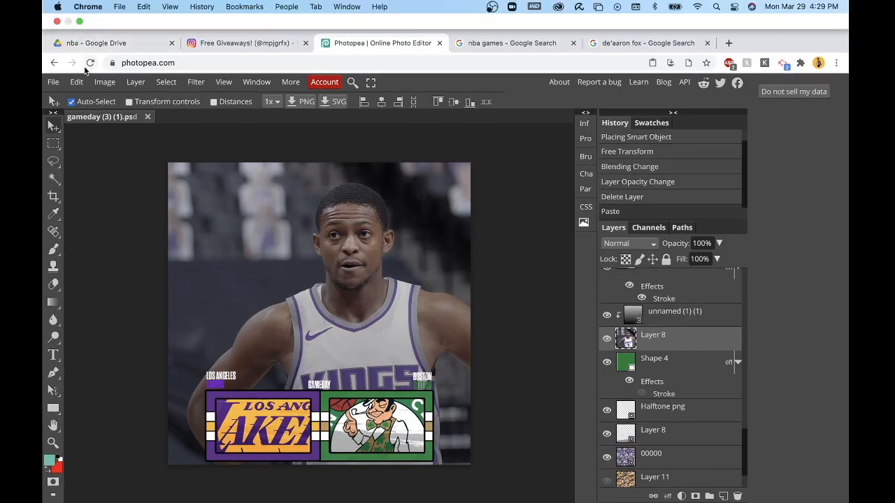
left_click(76, 52)
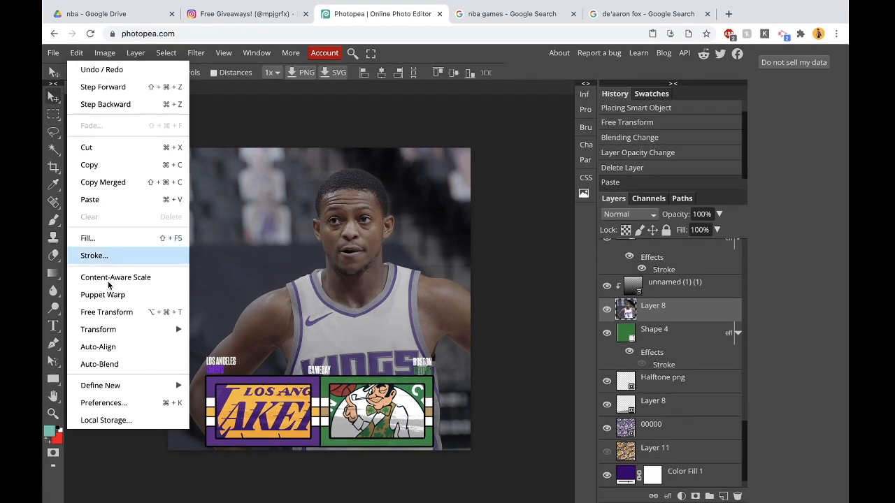
left_click(149, 312)
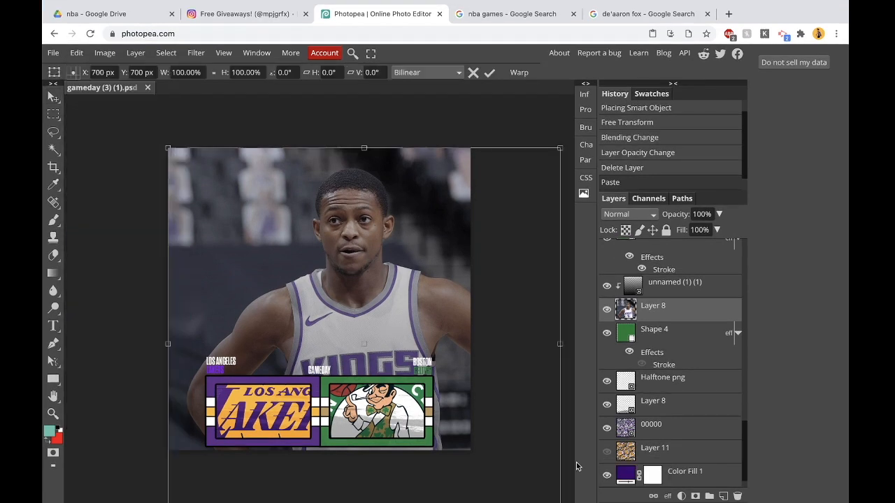
left_click_drag(559, 148, 457, 168)
left_click_drag(402, 319, 408, 222)
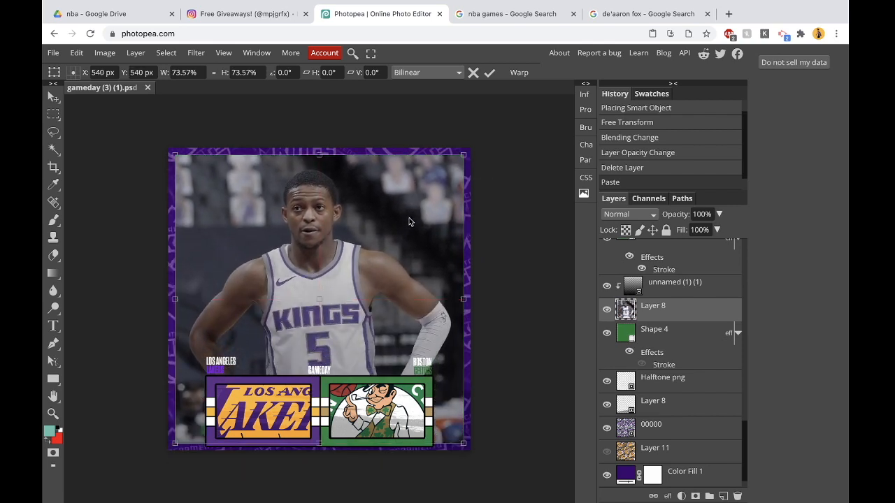
left_click(498, 73)
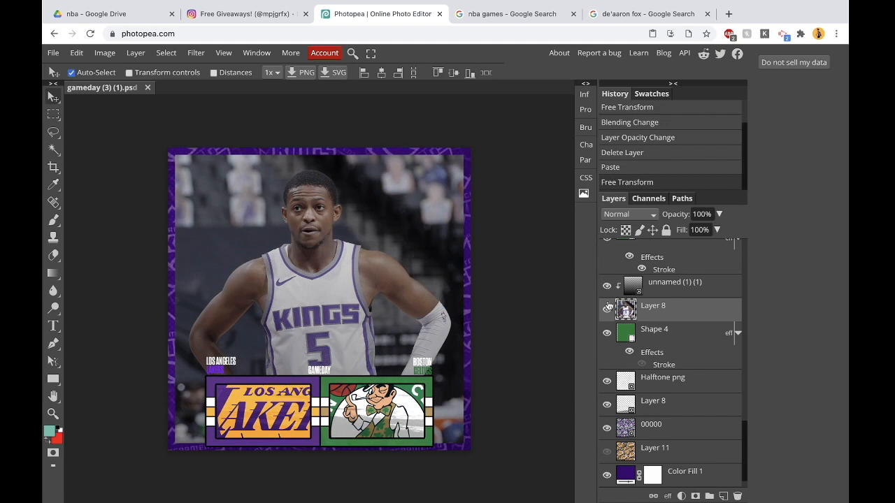
Step: Clip the Kings photo to Shape 4 and enlarge it to about 111.07%, positioned at about X 581 px, Y 558 px
right_click(657, 315)
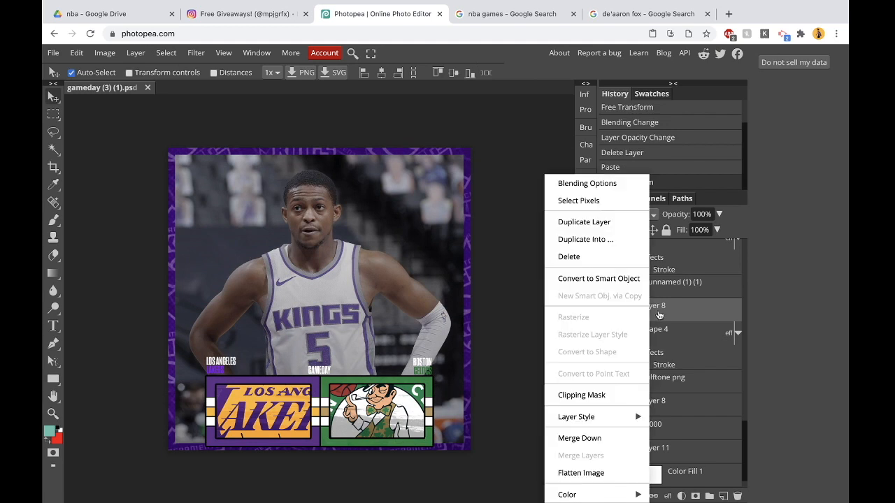
left_click(612, 395)
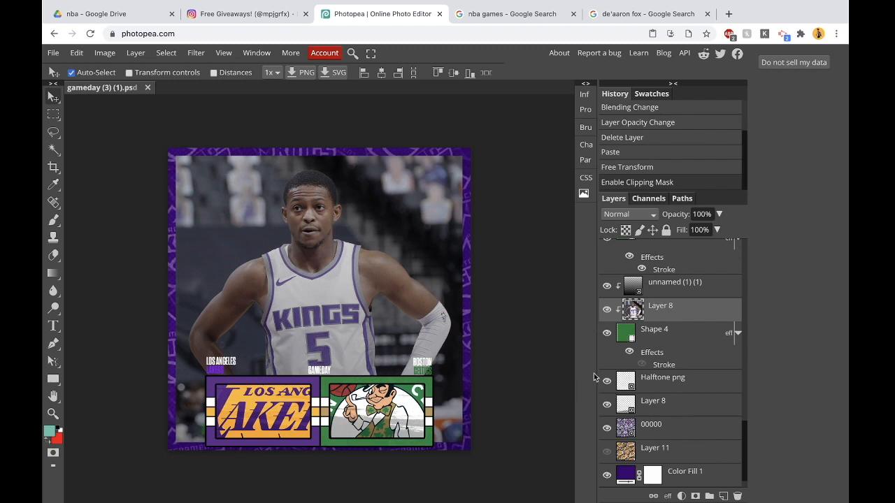
left_click(77, 54)
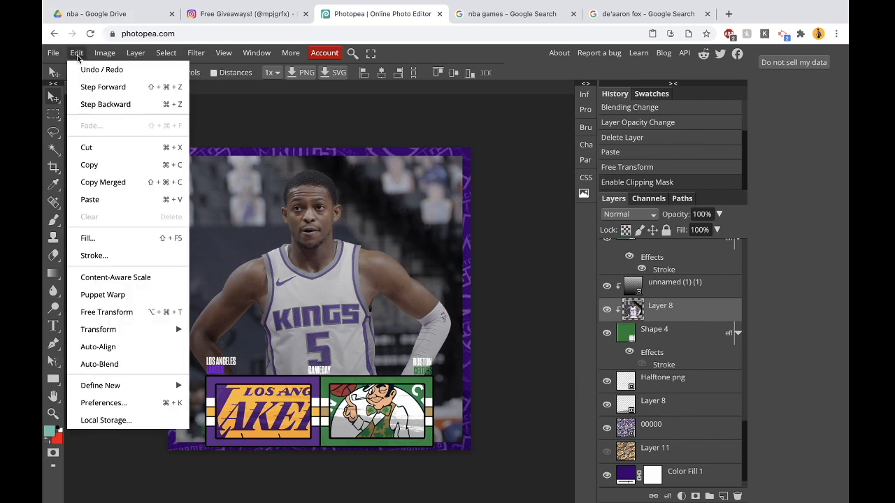
left_click(105, 311)
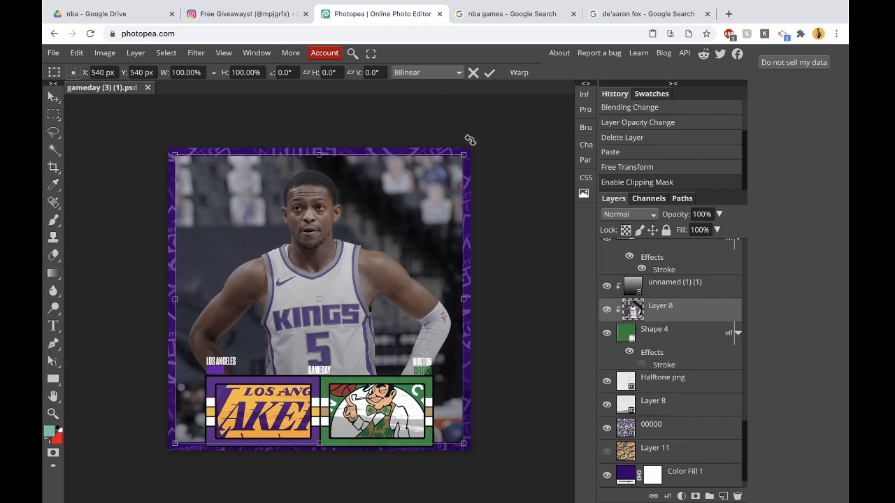
left_click_drag(464, 155, 495, 123)
left_click_drag(331, 262, 366, 263)
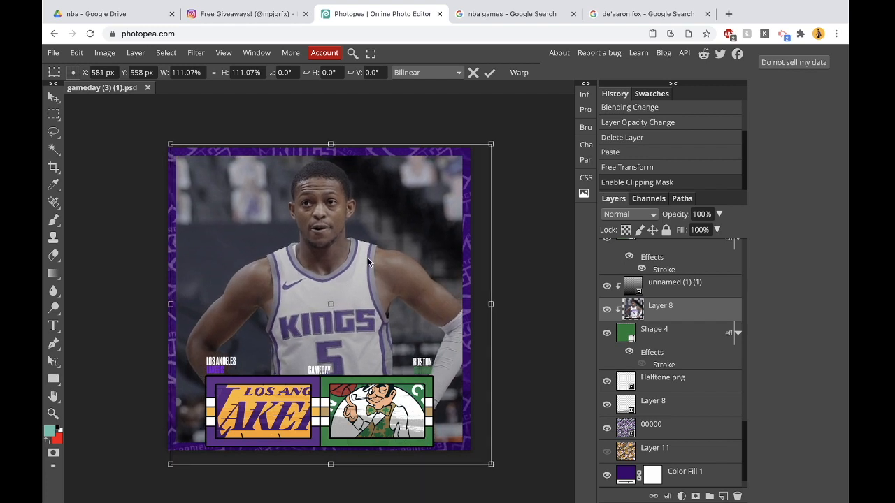
left_click(489, 72)
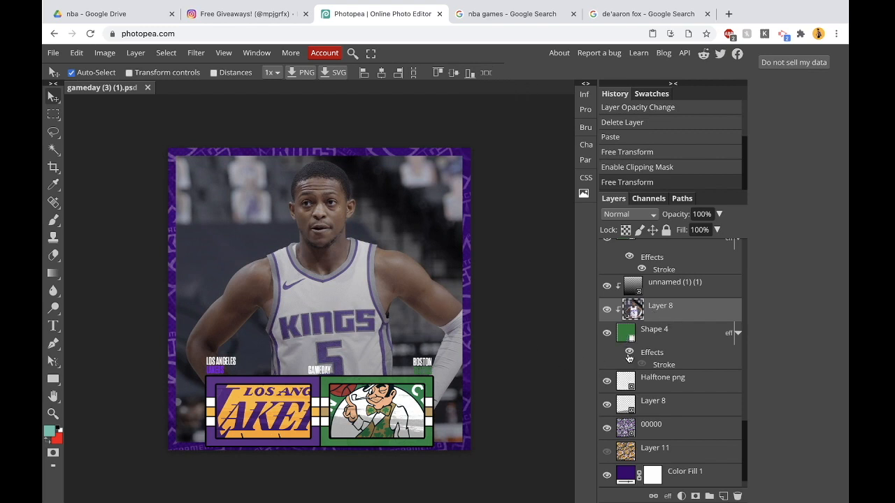
Step: Add a Curves adjustment layer above the Kings photo and shape an S-like RGB curve with darker shadows and raised upper midtones
left_click(682, 497)
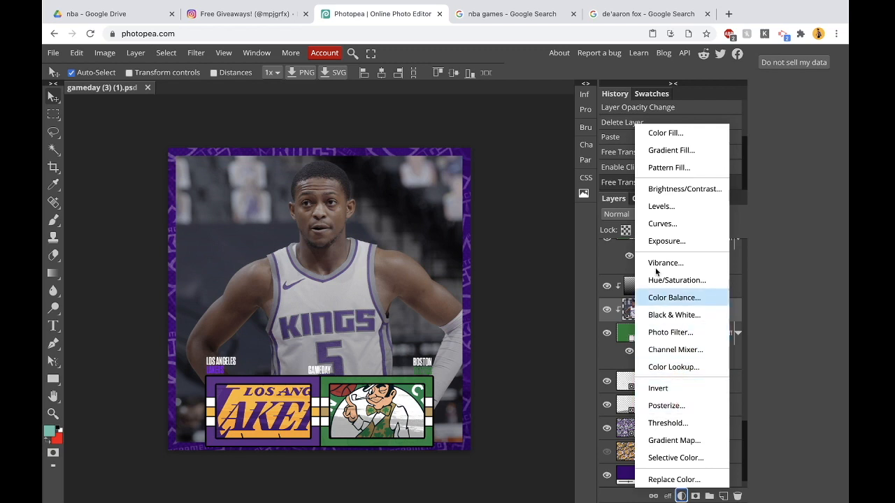
left_click(657, 224)
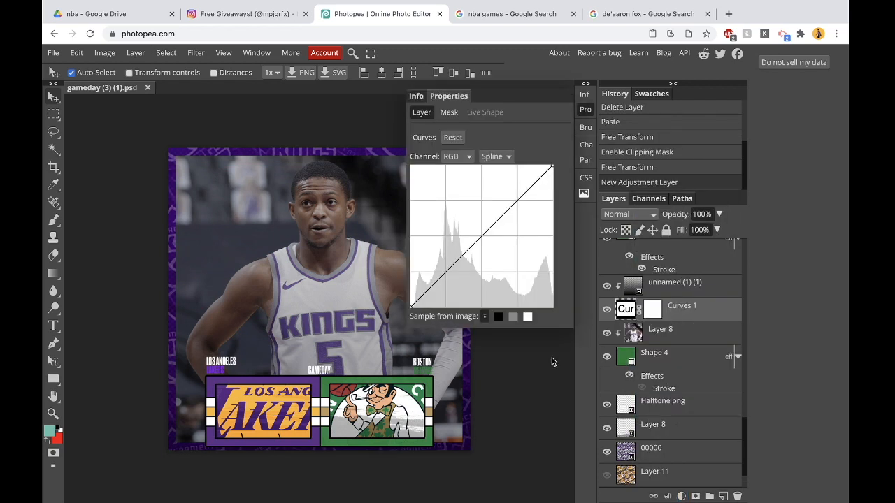
left_click_drag(474, 243, 501, 234)
left_click_drag(471, 263, 466, 265)
left_click_drag(500, 236, 494, 224)
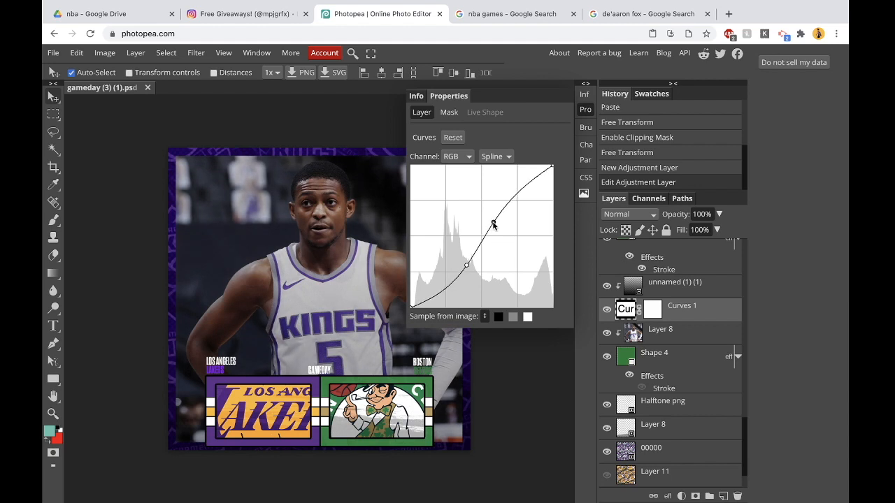
left_click_drag(508, 213, 515, 212)
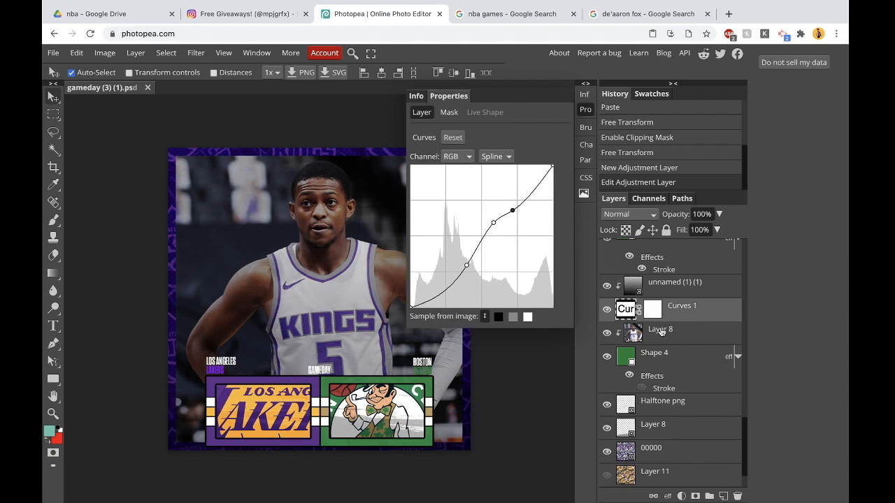
Step: Clip the Curves 1 adjustment layer to the photo group so it no longer affects the border
left_click(692, 301)
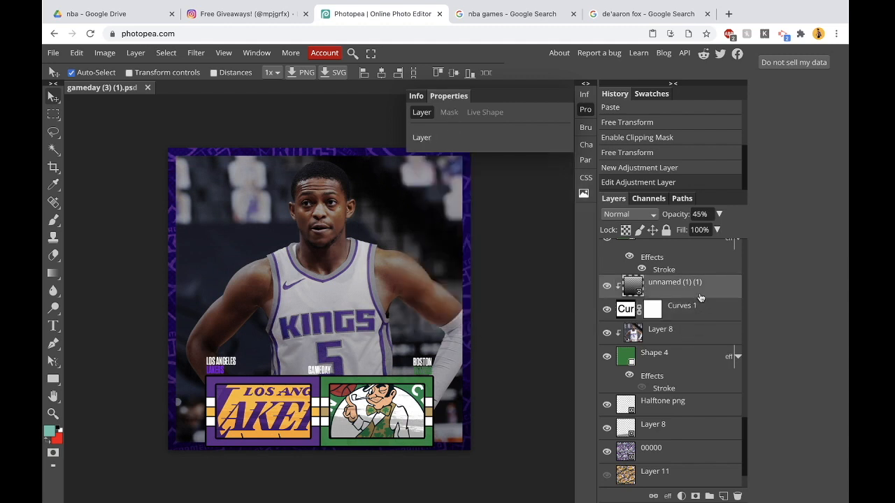
right_click(696, 320)
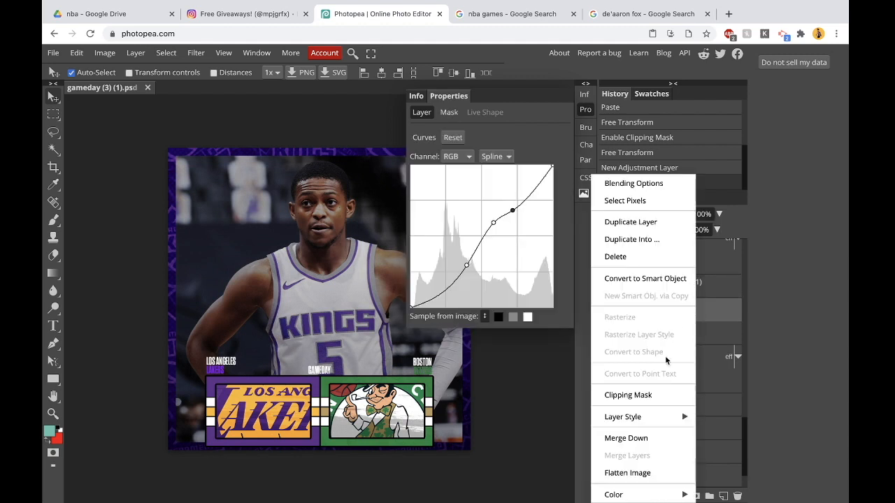
left_click(659, 395)
Step: Apply a Vibrance adjustment to the Kings photo on Layer 8 with vibrance 100 and saturation 6
left_click(692, 338)
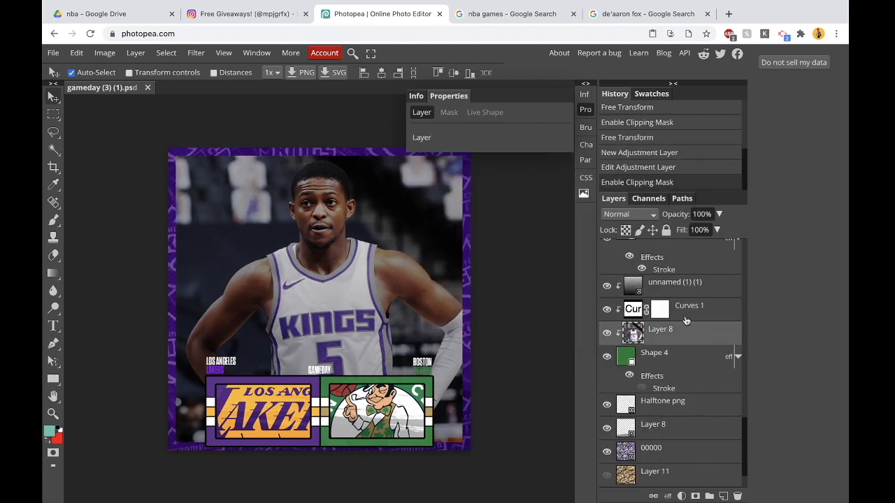
left_click(689, 312)
left_click(667, 332)
left_click(104, 54)
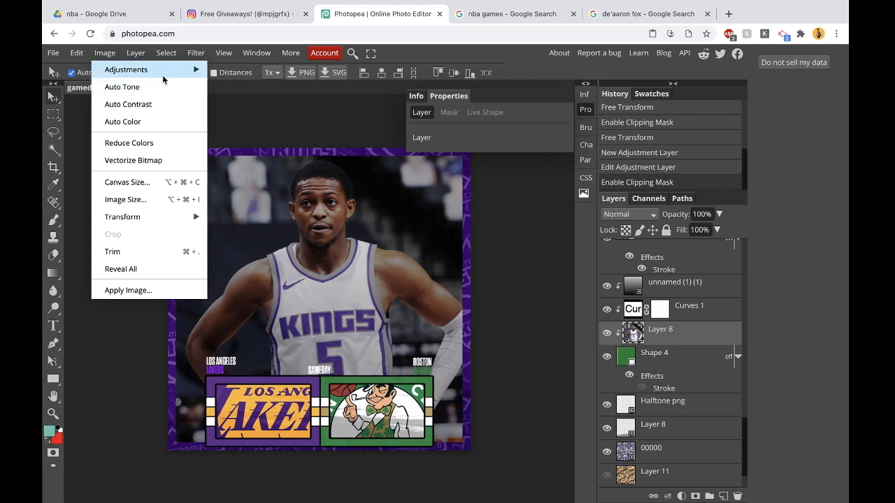
mouse_move(190, 69)
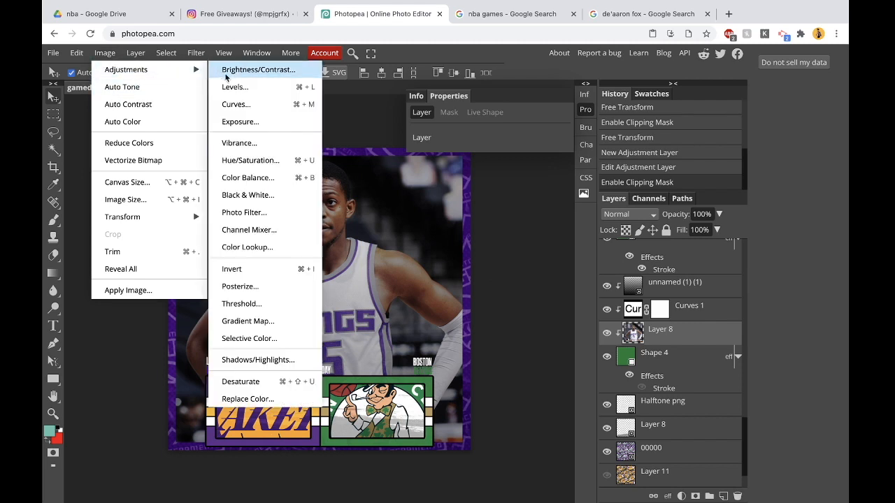
left_click(245, 143)
left_click_drag(276, 145, 667, 229)
left_click_drag(615, 260, 705, 258)
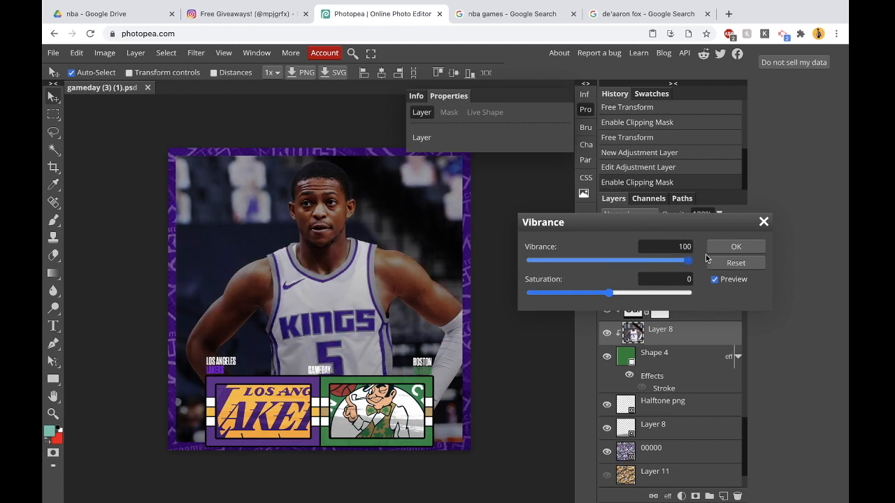
mouse_move(608, 293)
left_mouse_down()
mouse_move(628, 295)
mouse_move(614, 293)
left_mouse_up()
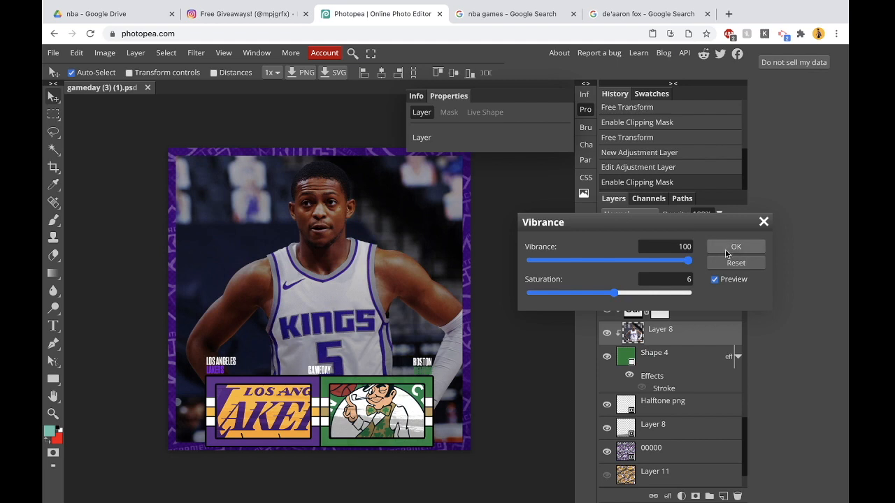
left_click(730, 248)
Step: Apply Shadows/Highlights to the Kings photo with shadows amount 63% and tone 27%, and highlights amount 100% and tone 2%
left_click(105, 52)
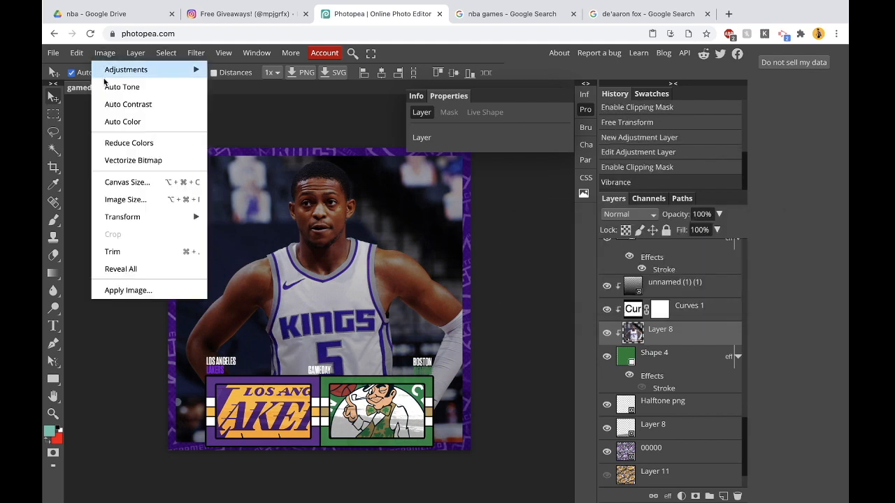
mouse_move(130, 73)
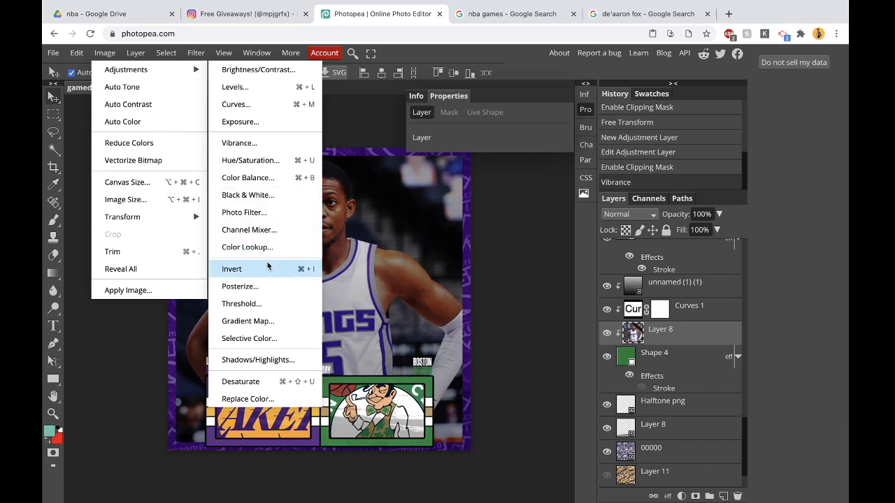
left_click(258, 359)
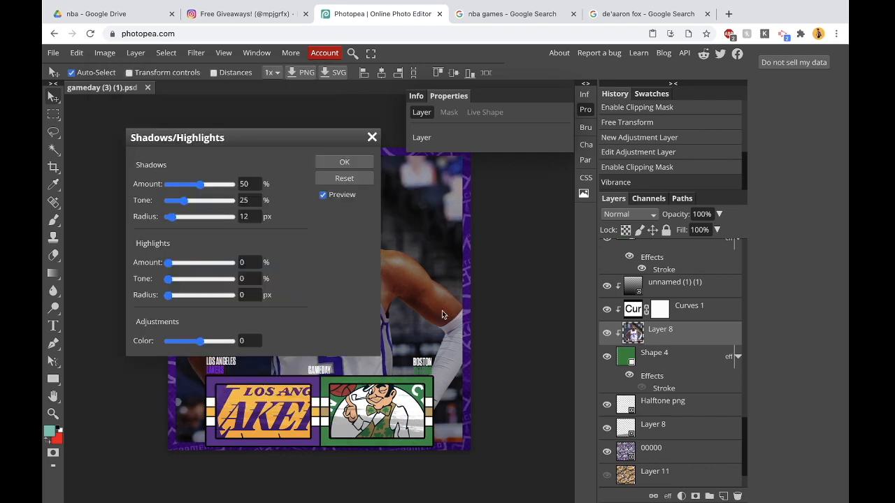
left_click_drag(325, 140, 671, 199)
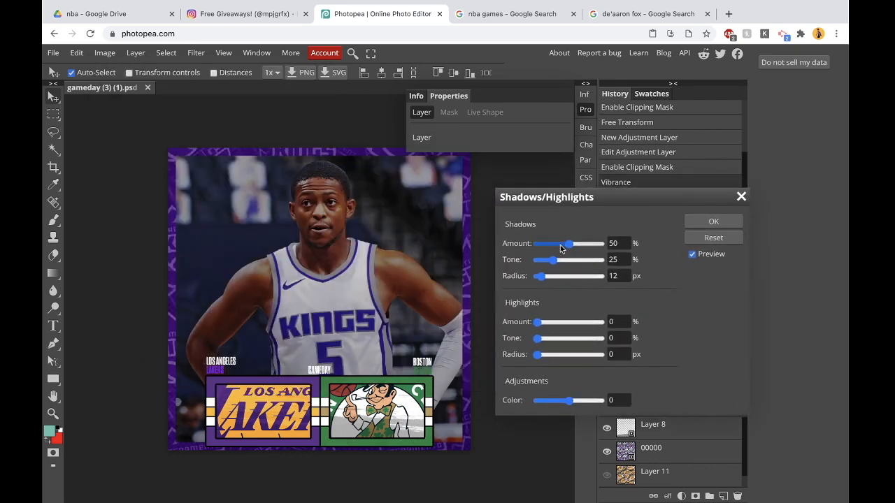
mouse_move(575, 243)
left_mouse_down()
mouse_move(601, 243)
mouse_move(576, 243)
left_mouse_up()
left_click_drag(536, 323, 606, 329)
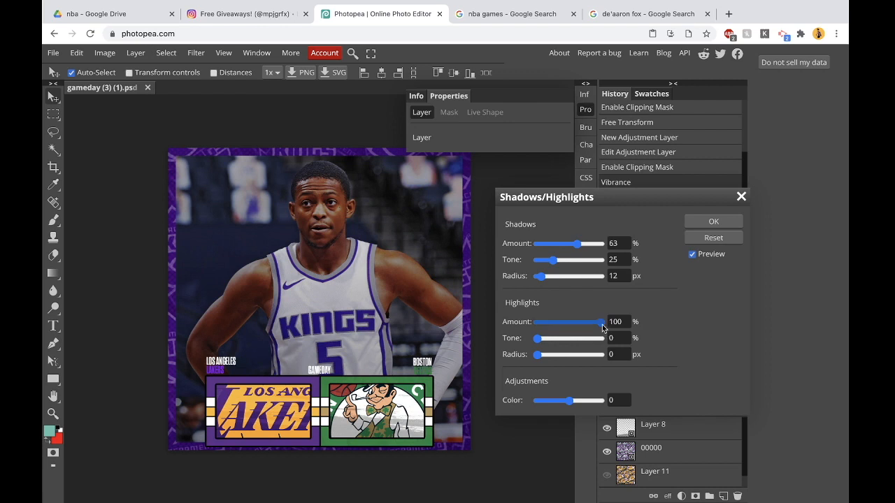
mouse_move(537, 338)
left_mouse_down()
mouse_move(552, 338)
mouse_move(509, 336)
mouse_move(537, 337)
left_mouse_up()
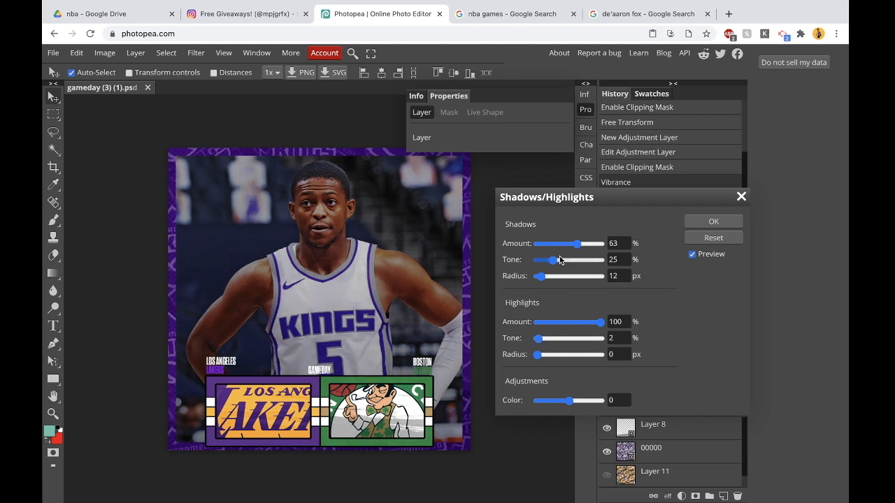
mouse_move(552, 260)
left_mouse_down()
mouse_move(567, 261)
mouse_move(554, 259)
left_mouse_up()
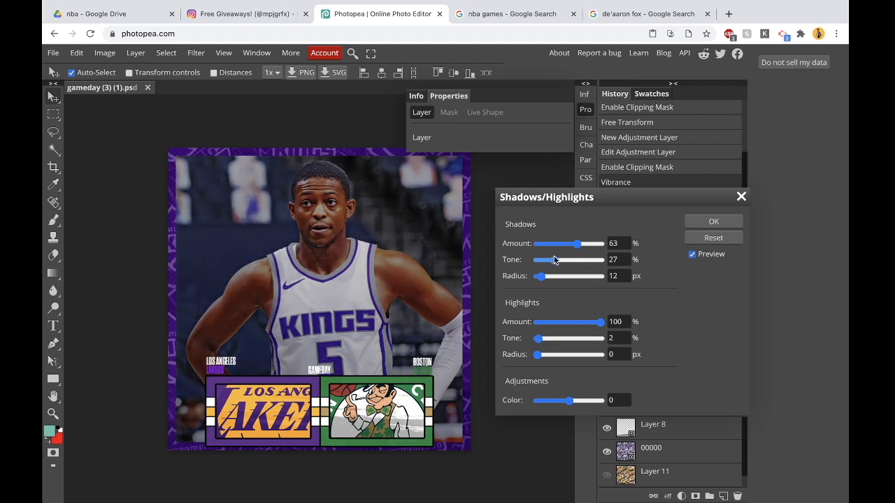
left_click(713, 221)
scroll(657, 294, "up", 2)
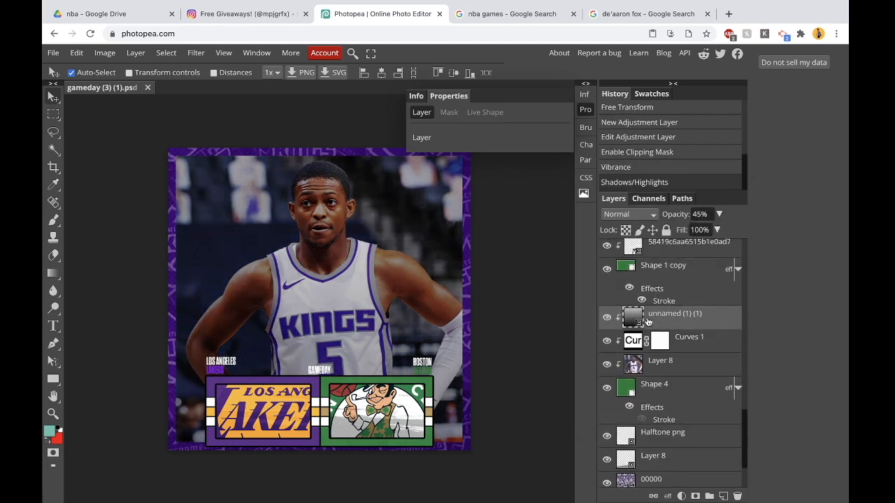
Step: Apply an Exposure adjustment to the Kings photo on Layer 8 with exposure 0.400 and offset 0.005
left_click(640, 365)
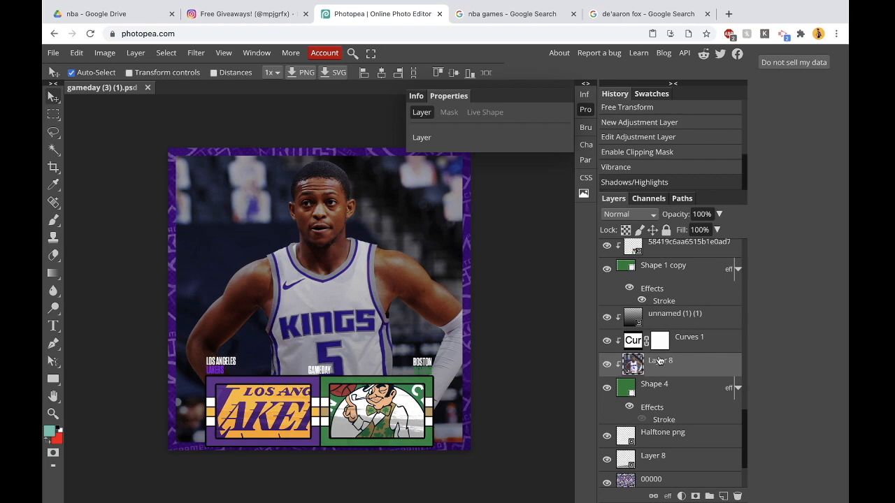
left_click(688, 335)
left_click(690, 362)
left_click(105, 53)
left_click(255, 124)
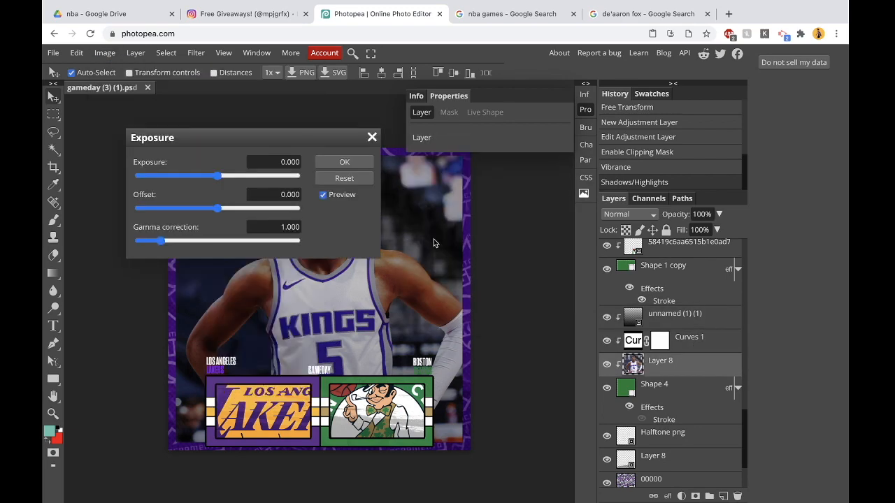
left_click_drag(276, 136, 522, 194)
left_click_drag(463, 234, 471, 266)
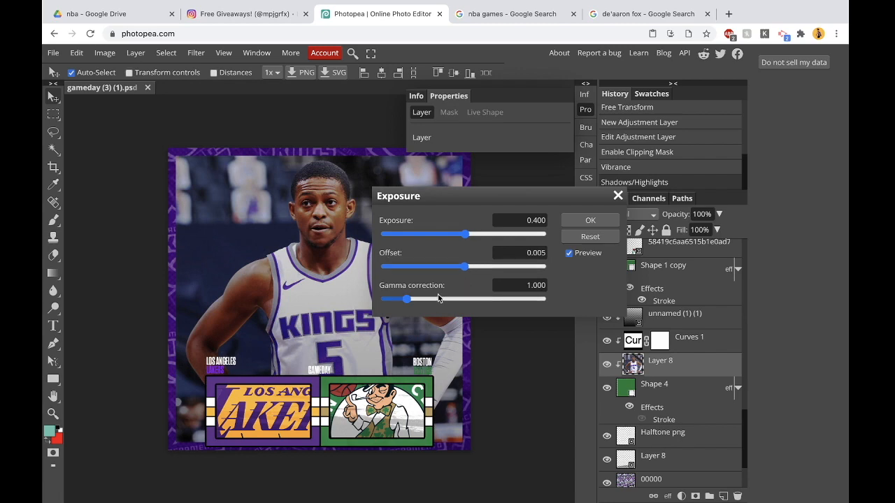
key("Return")
scroll(472, 264, "up", 5)
scroll(472, 264, "down", 6)
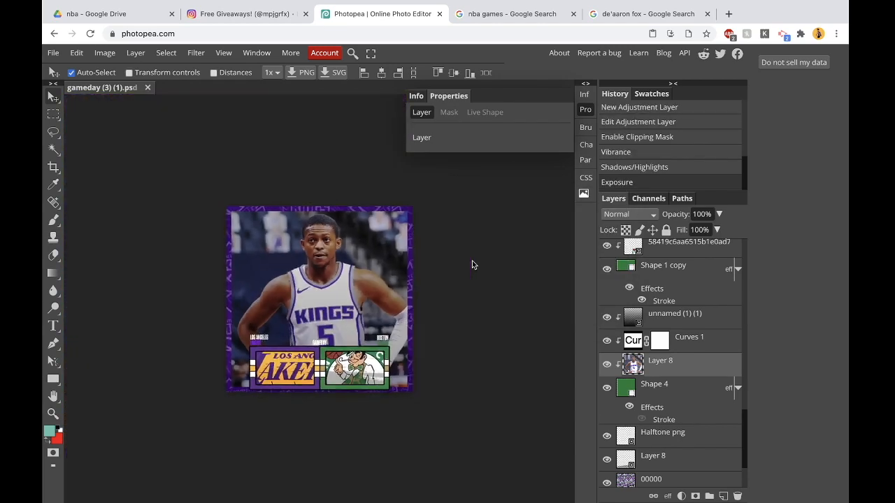
scroll(472, 264, "up", 3)
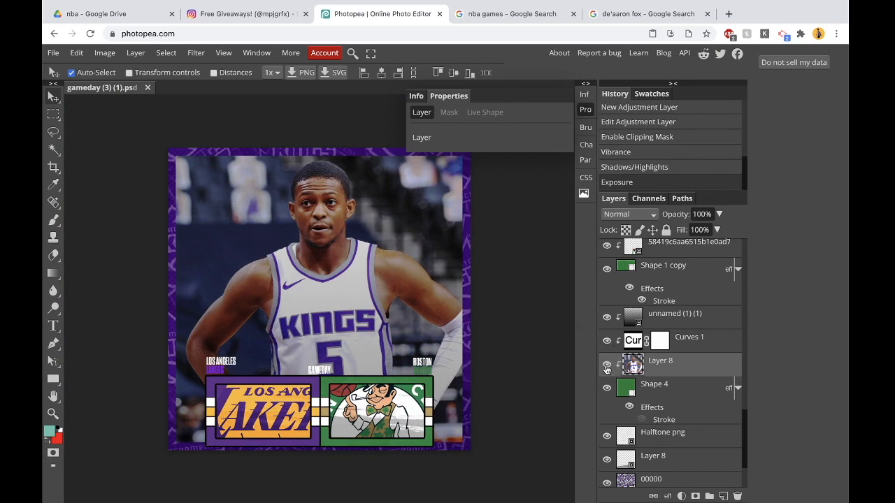
Step: View the original Kings player photo in the Google image results for comparison, and return to Photopea
left_click(627, 14)
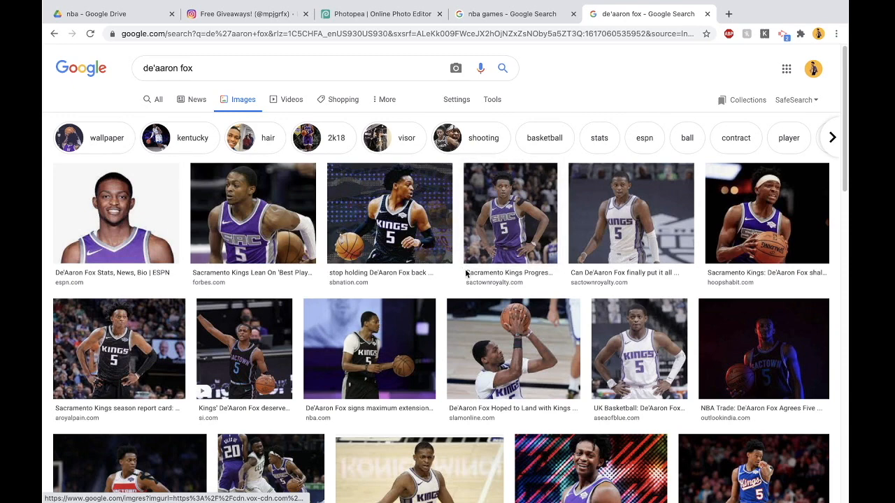
left_click(603, 329)
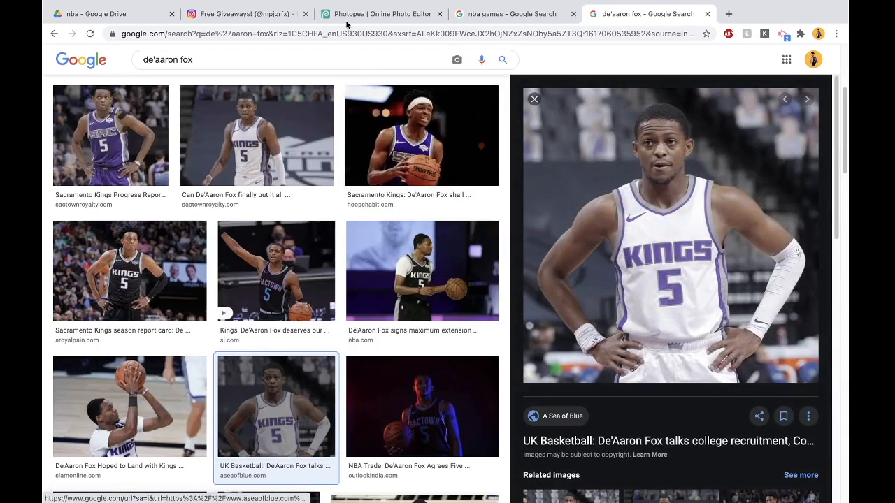
left_click(368, 14)
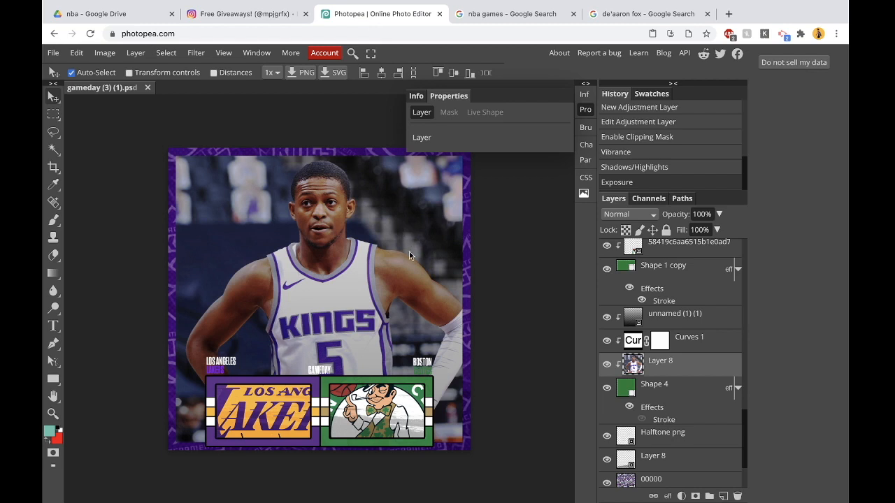
Step: Inspect the unnamed (1) (1) gradient overlay by toggling its visibility and viewing its smart object contents
left_click(690, 335)
left_click(686, 323)
left_click(606, 320)
left_click(605, 320)
left_click(605, 320)
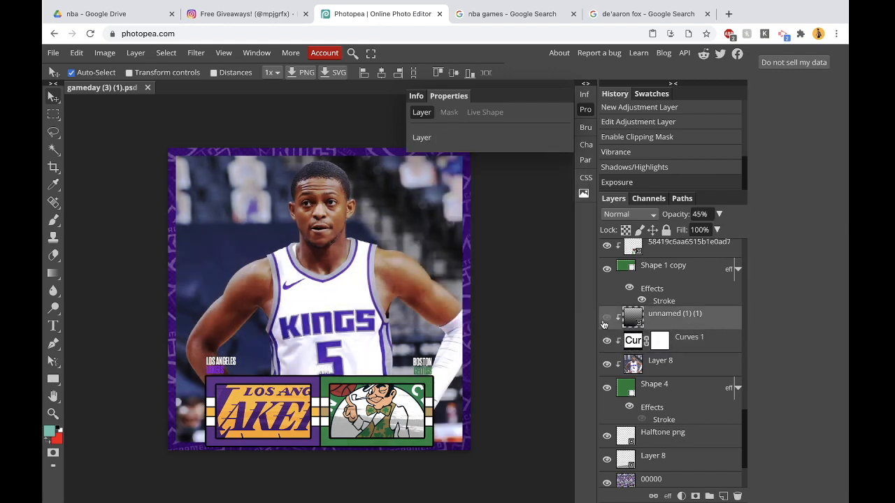
left_click(605, 320)
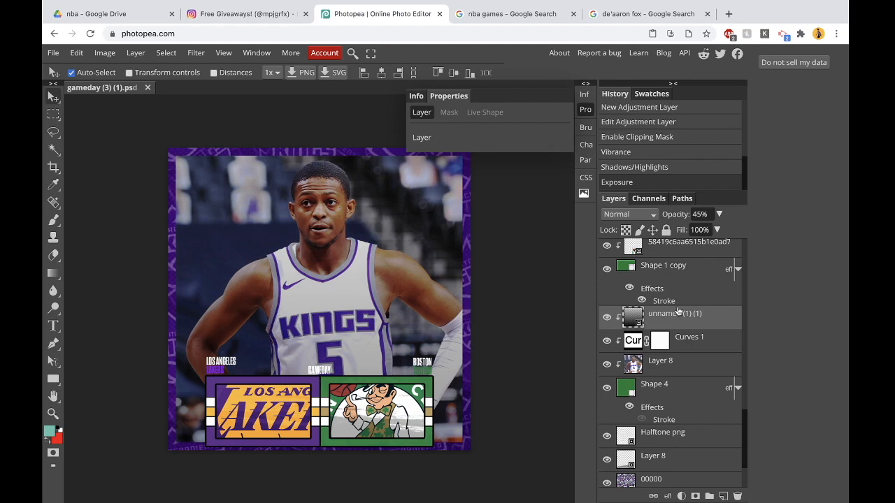
double_click(633, 318)
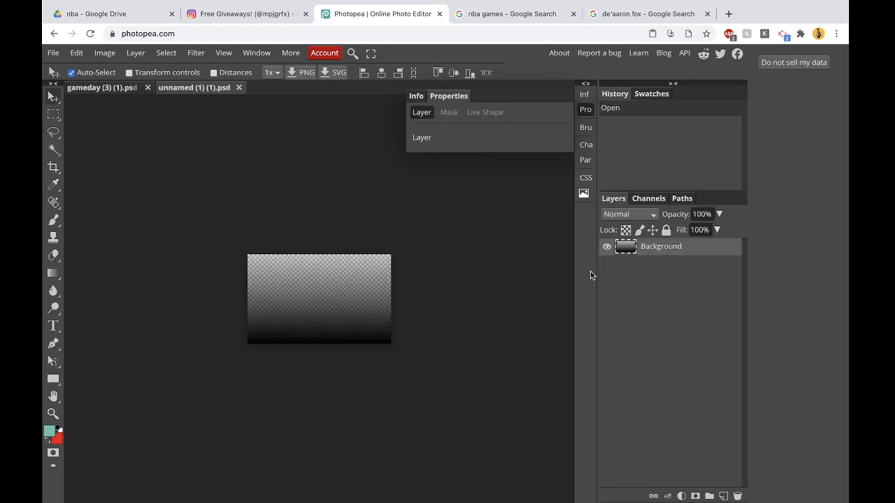
left_click(239, 88)
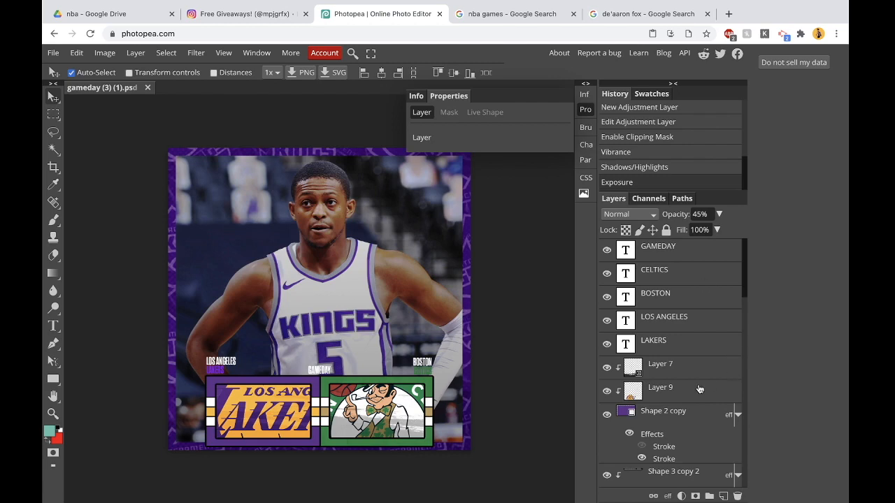
Step: Undo the gradient drawn on the unnamed (1) (1) overlay's mask and lower the layer's opacity to 24%
scroll(671, 281, "down", 2)
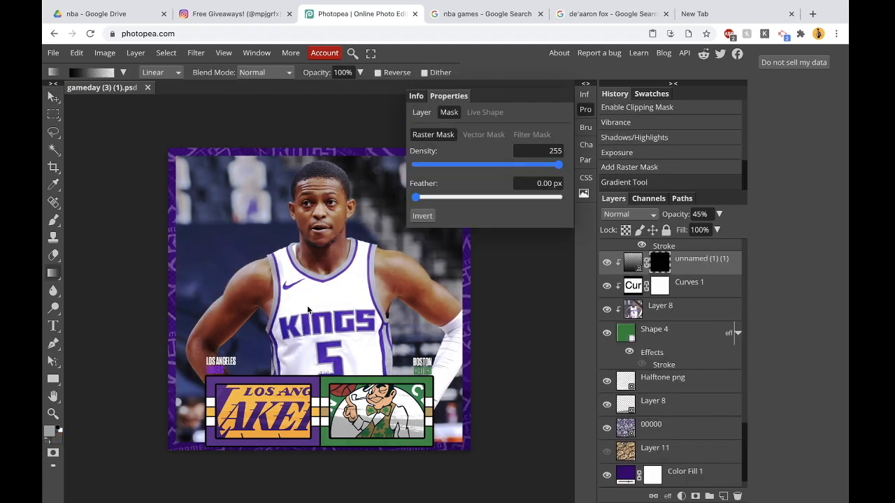
key("ctrl+z")
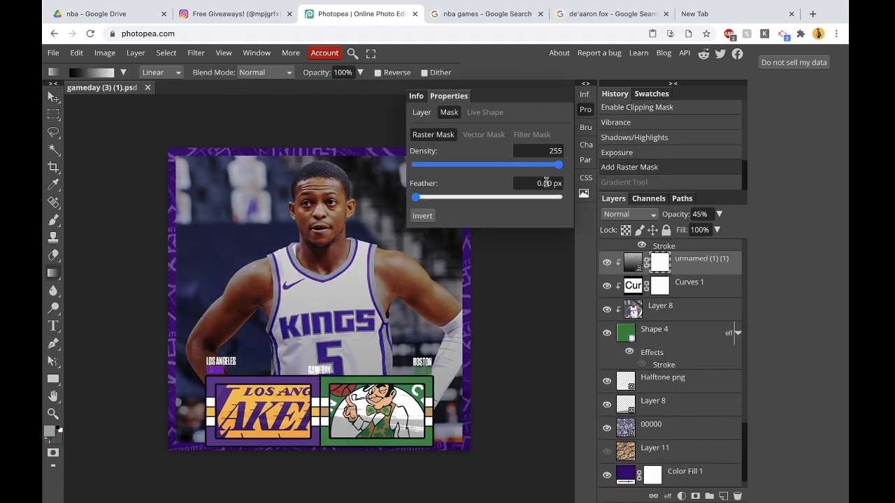
left_click(718, 214)
left_click_drag(692, 230, 681, 231)
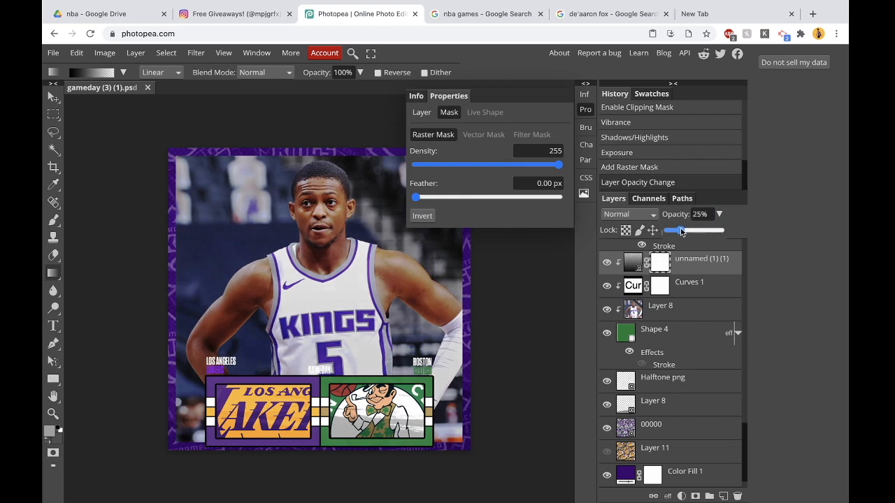
Step: Delete the unnamed (1) (1) overlay and add a Gradient Fill layer above Curves 1
left_click(692, 257)
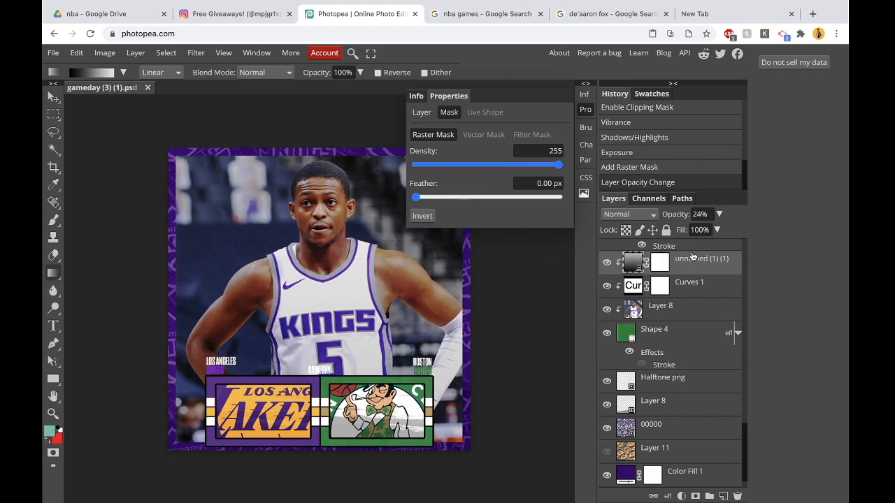
key("Delete")
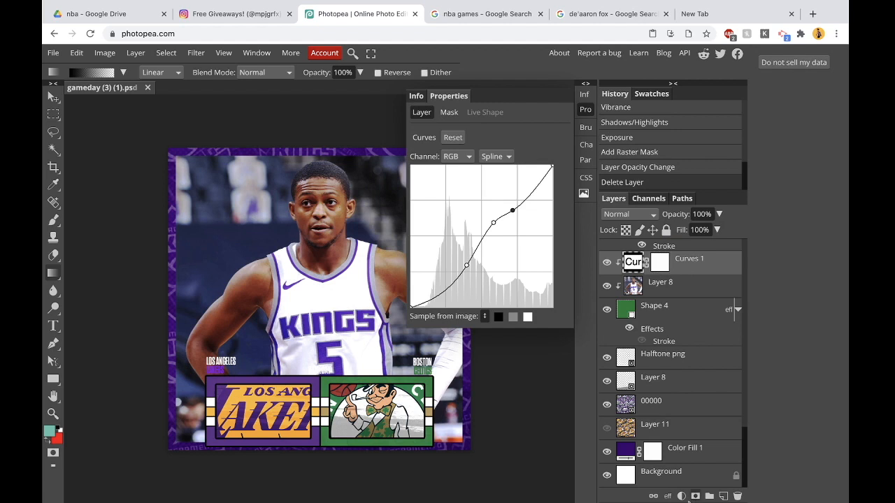
left_click(678, 496)
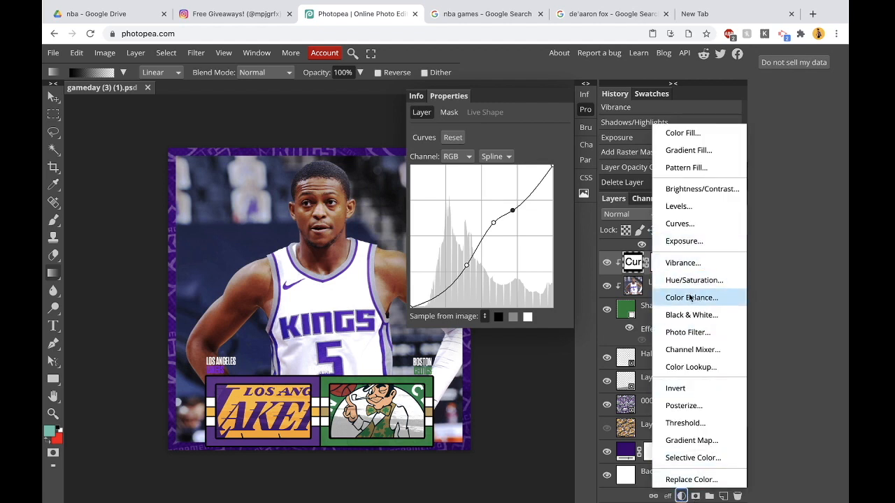
left_click(709, 151)
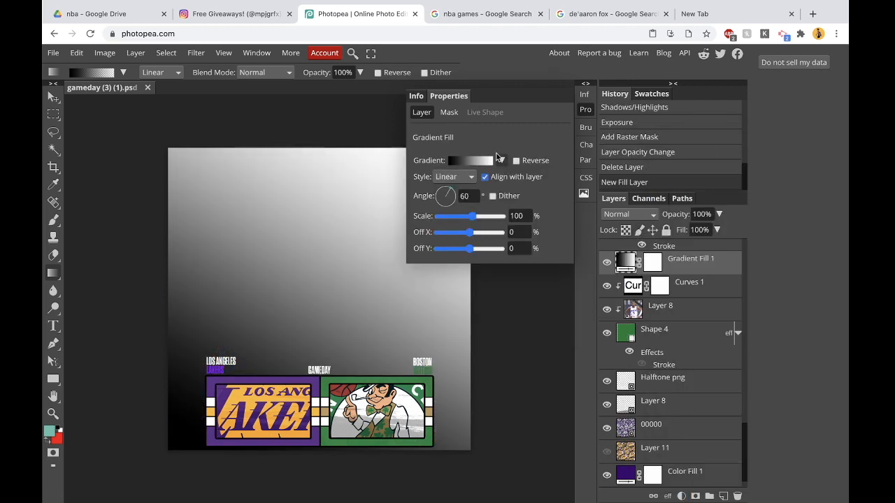
Step: Apply the teal foreground-to-transparent preset to the gradient fill
left_click(470, 161)
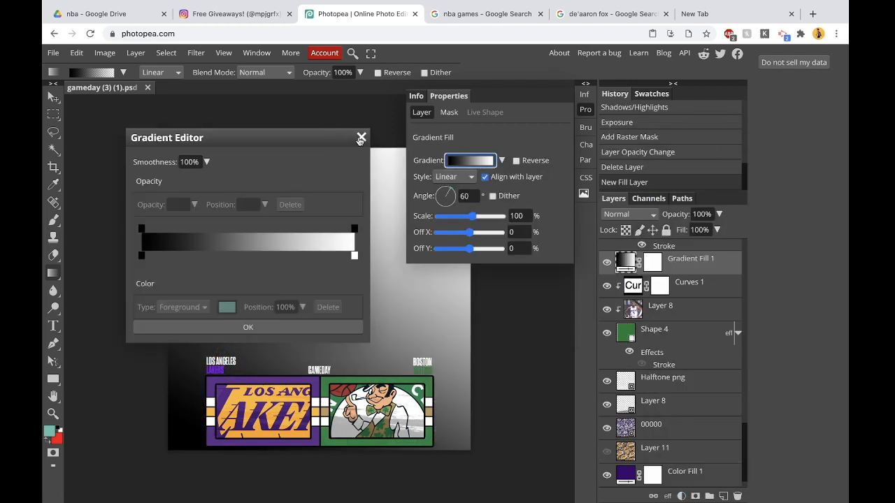
left_click(361, 138)
left_click(503, 162)
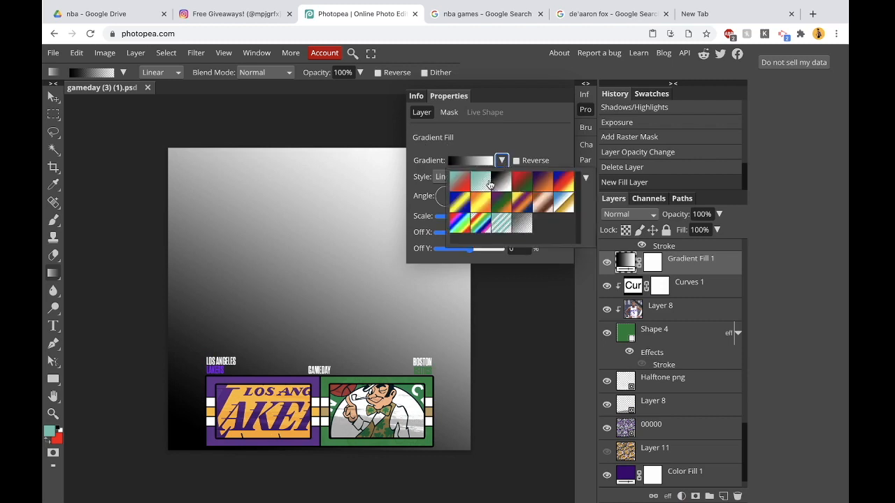
left_click(481, 182)
Step: Make the gradient fade from black to transparent by setting its 0% color stop to 000000 and deleting the 100% teal stop
left_click(473, 161)
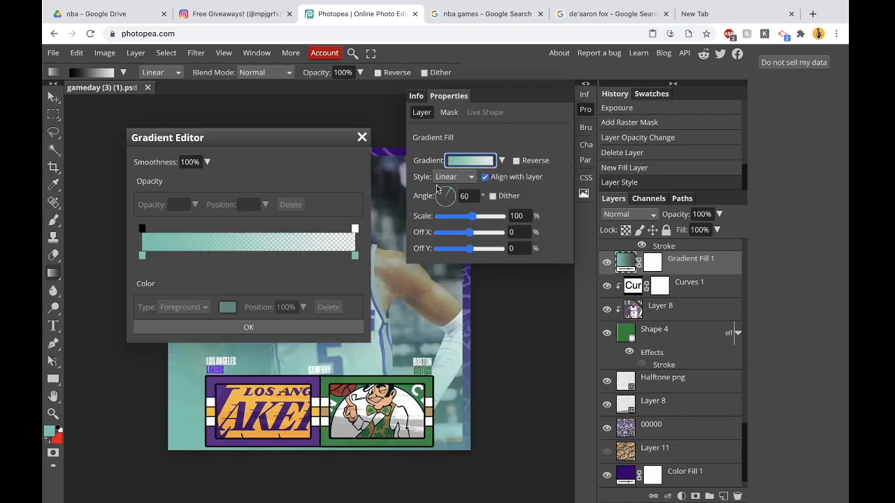
double_click(142, 256)
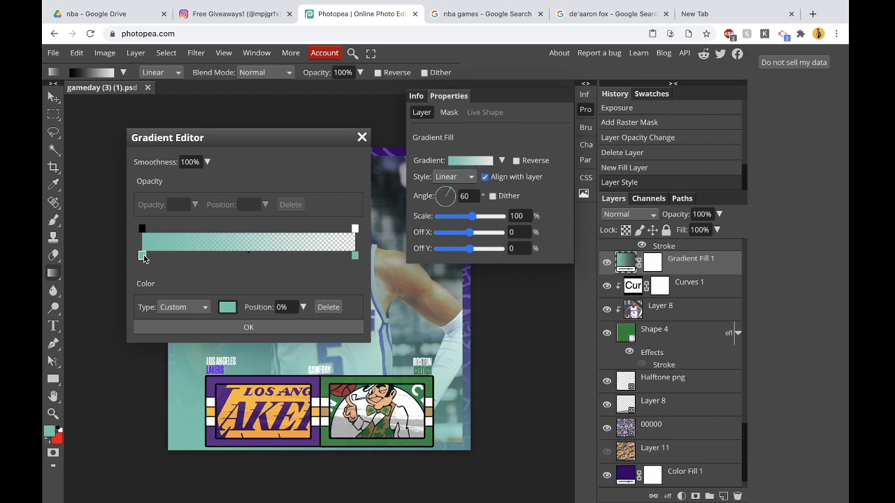
left_click(440, 354)
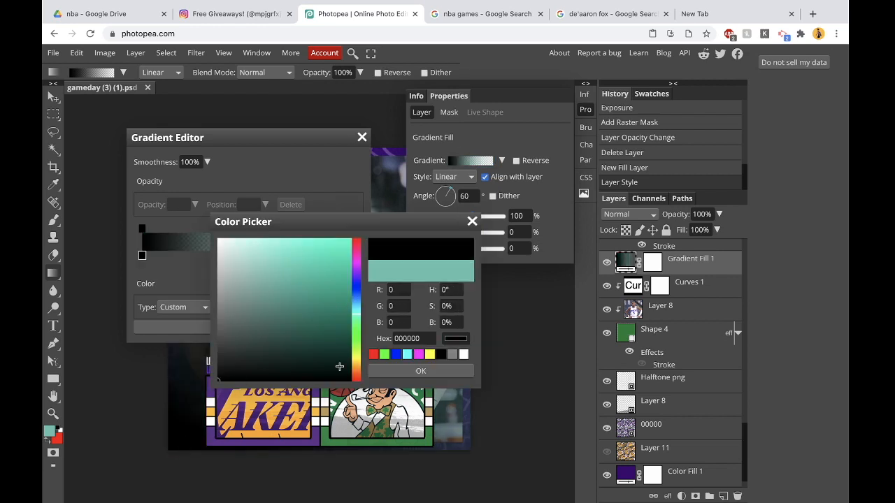
left_click(420, 370)
left_click(354, 255)
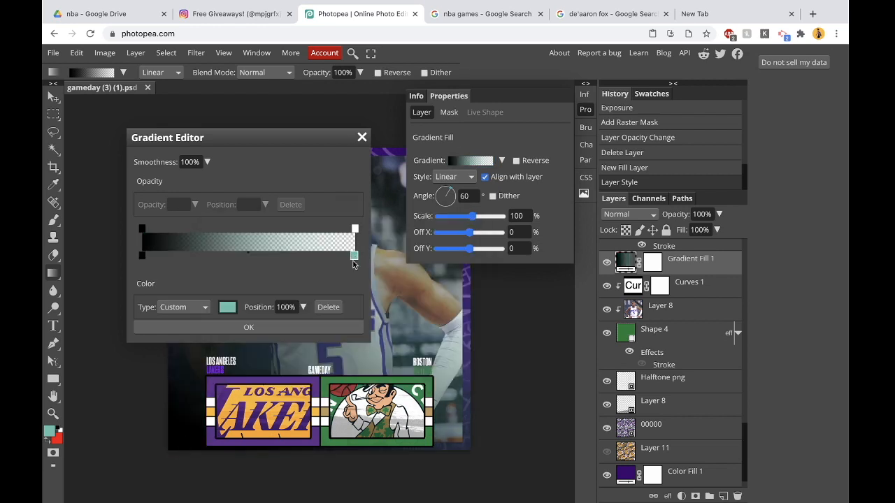
left_click(323, 311)
left_click(327, 327)
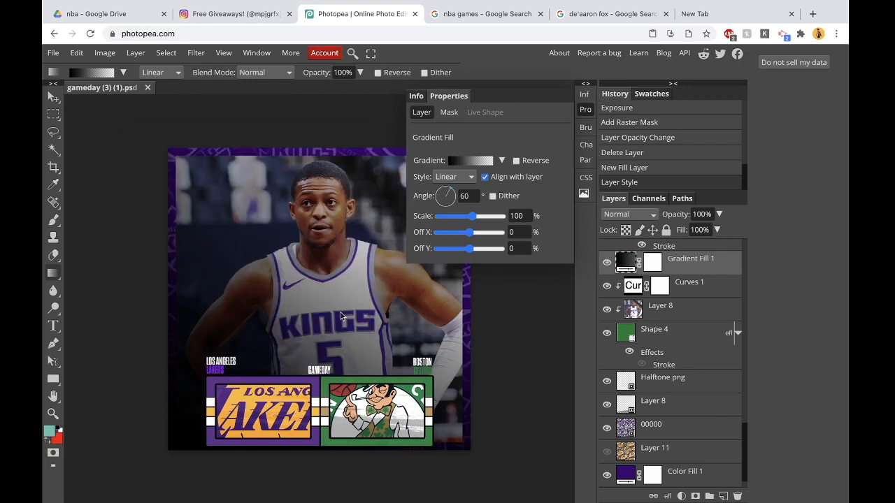
Step: Set the gradient fill's angle to 90° and rasterize the Gradient Fill 1 layer
left_click(466, 195)
key("Return")
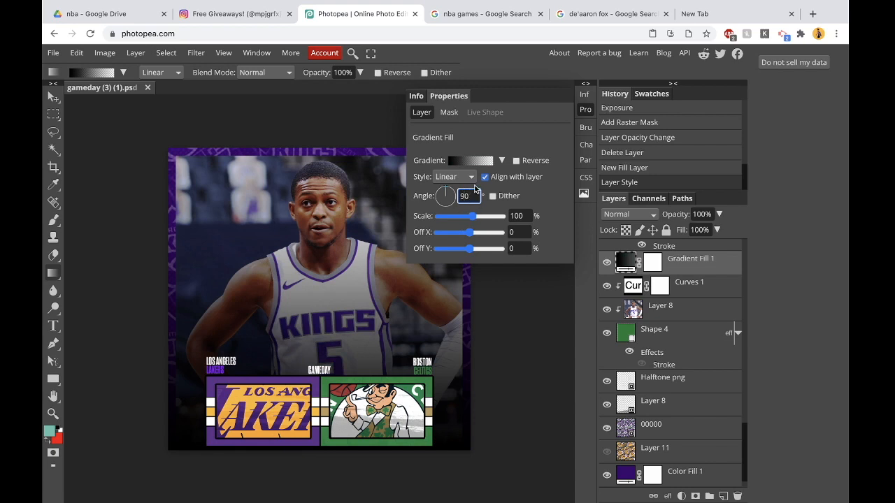
left_click(677, 263)
right_click(614, 260)
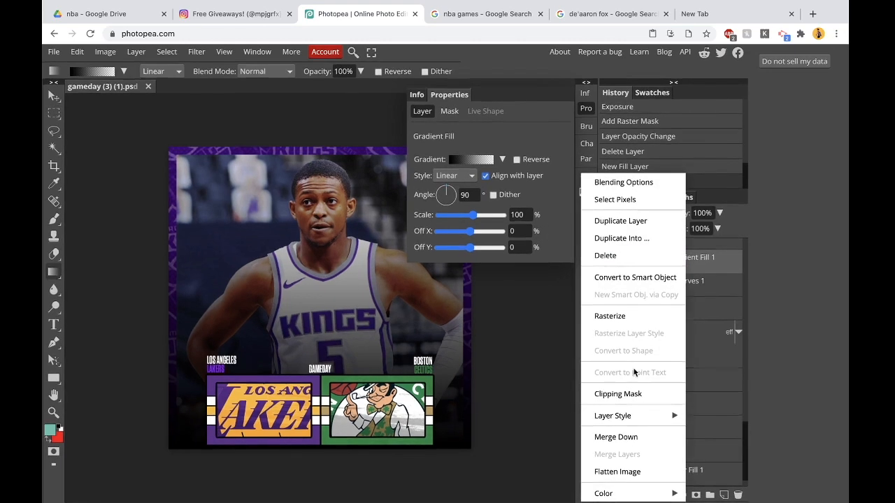
left_click(624, 321)
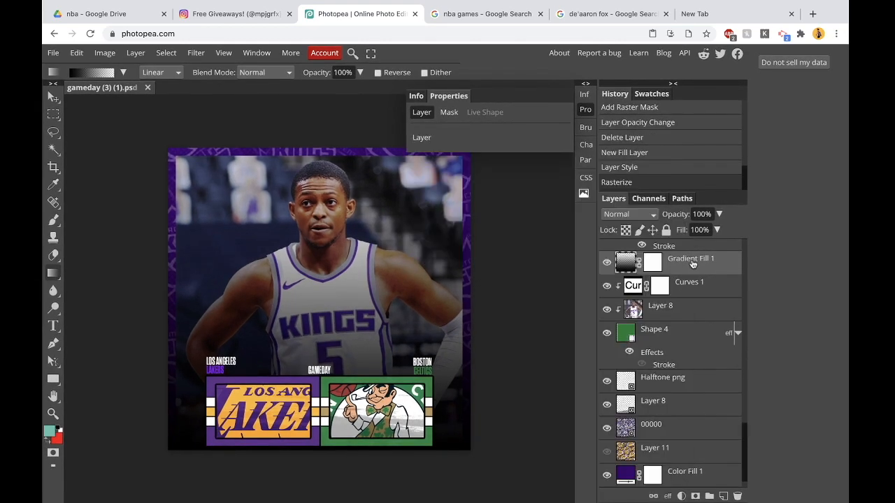
Step: Squash the rasterized gradient to about 60% height, keeping its lower edge at the bottom of the canvas
key("ctrl+t")
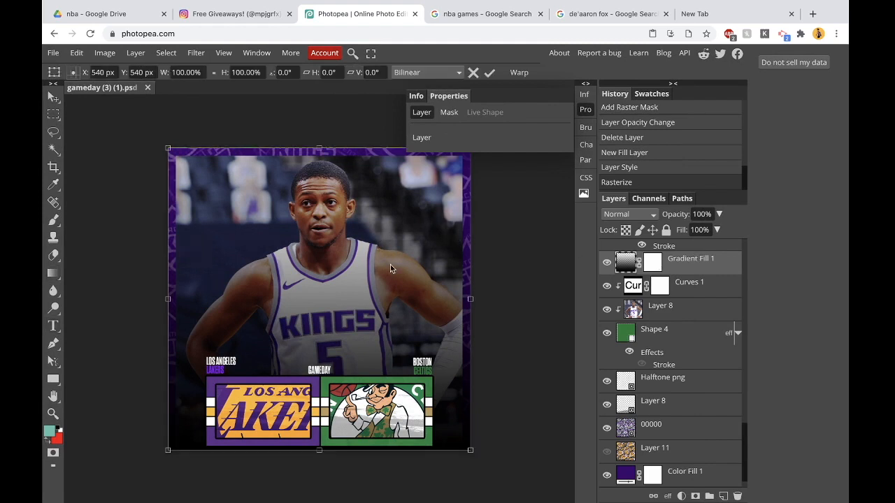
mouse_move(401, 224)
left_mouse_down()
mouse_move(402, 267)
mouse_move(399, 224)
left_mouse_up()
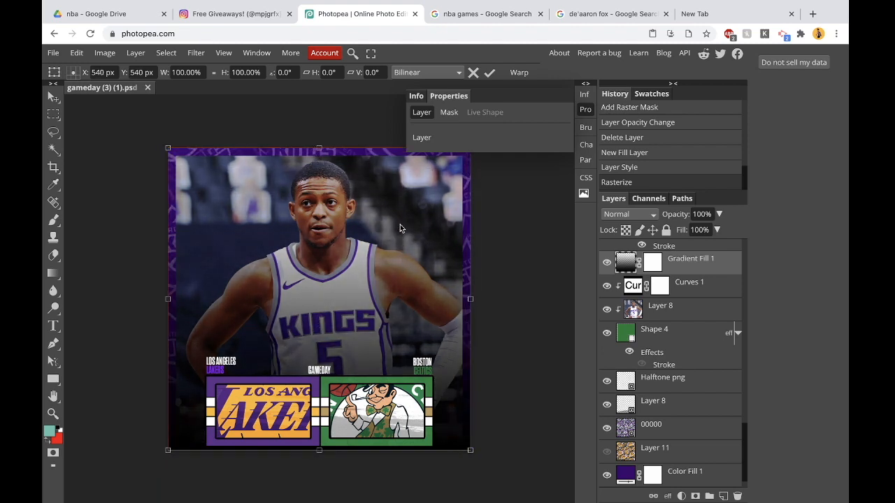
left_click_drag(318, 149, 321, 268)
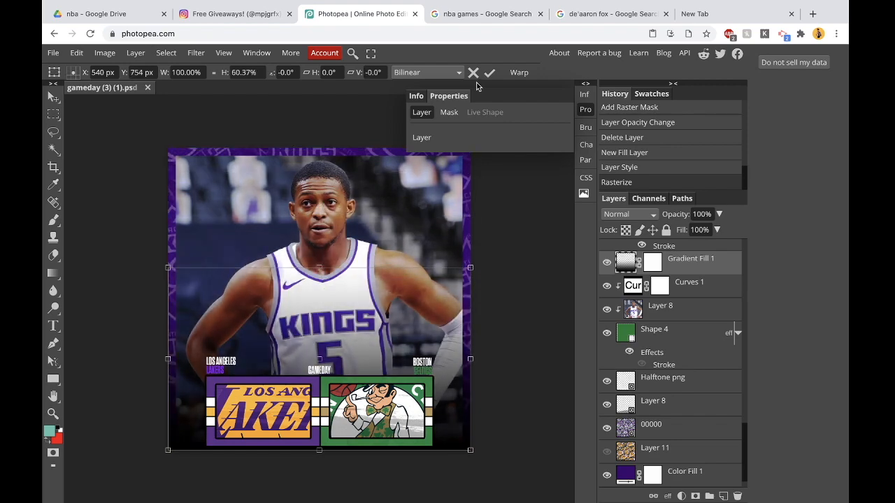
Step: Clip the Gradient Fill 1 layer to the photo group so it no longer darkens the border
right_click(669, 263)
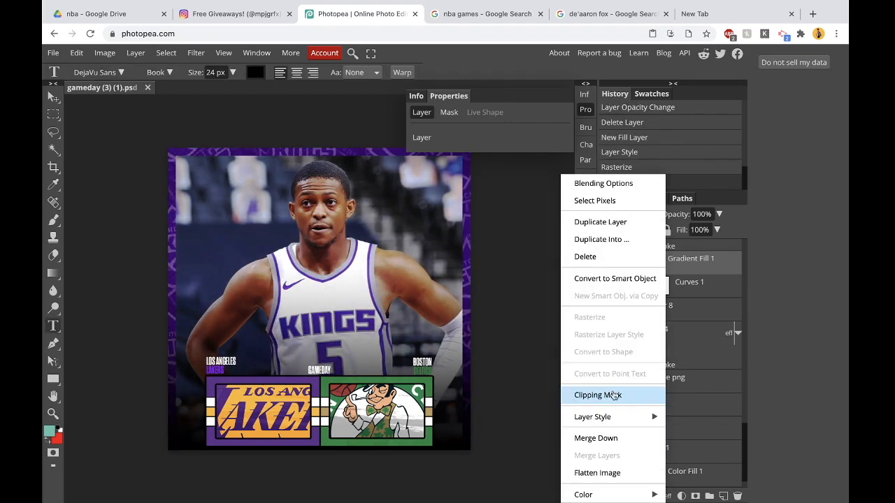
left_click(613, 395)
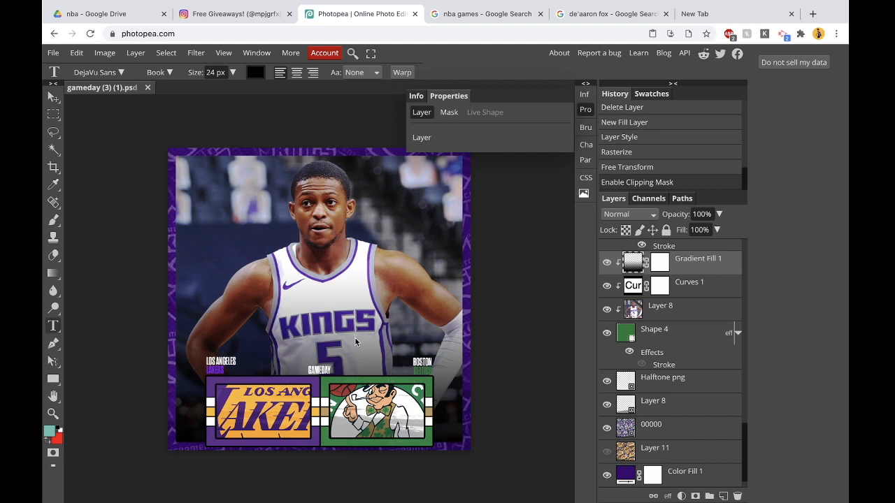
scroll(658, 305, "up", 3)
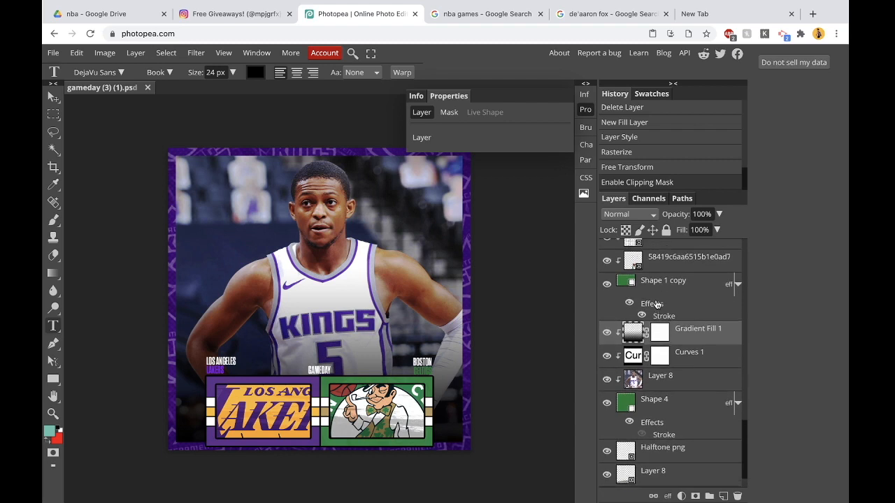
Step: Select the Shape 1 copy layer and check which part of the scoreboard it colors by hiding and showing it
left_click(662, 286)
left_click(606, 292)
left_click(606, 292)
scroll(656, 307, "up", 3)
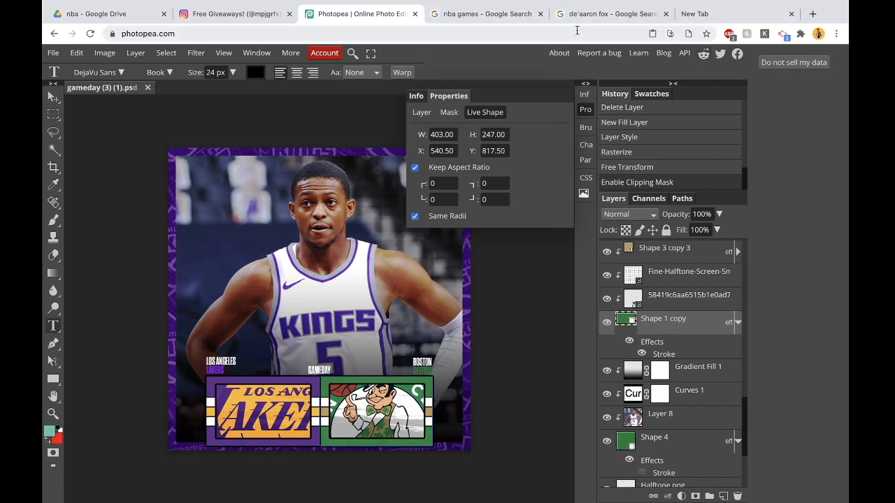
Step: Search the web for the Kings team colors and, in a separate browser tab, for the Pistons team colors
key("ctrl+Tab")
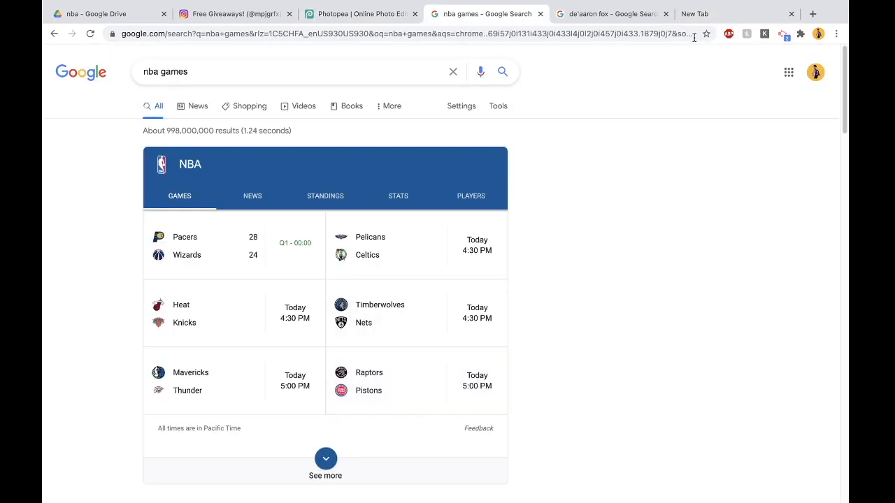
left_click(703, 14)
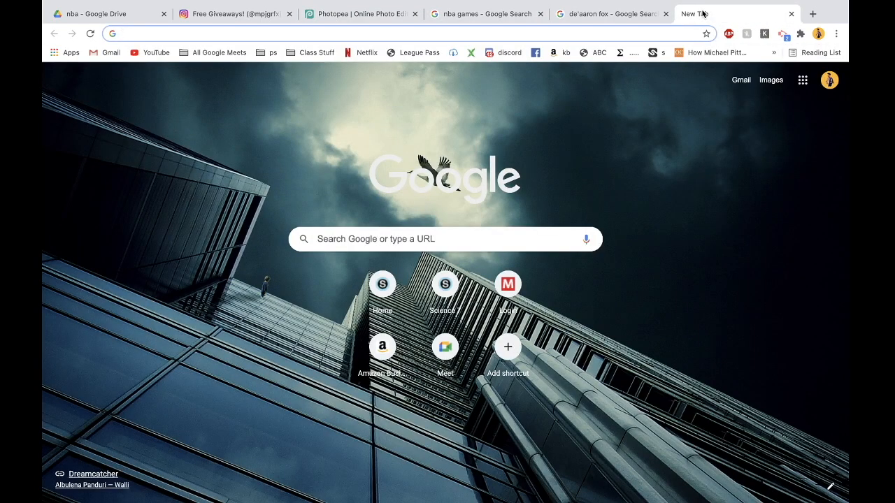
type("kings colros")
key("Return")
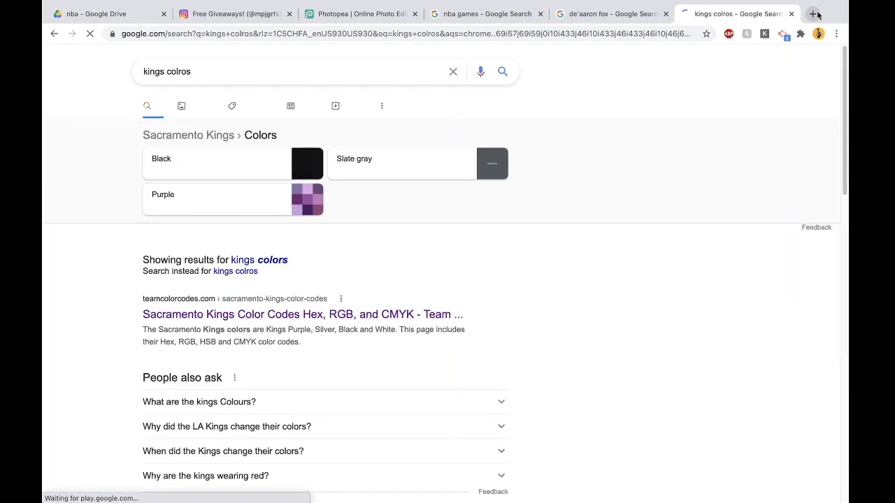
left_click(815, 14)
type("pistoo")
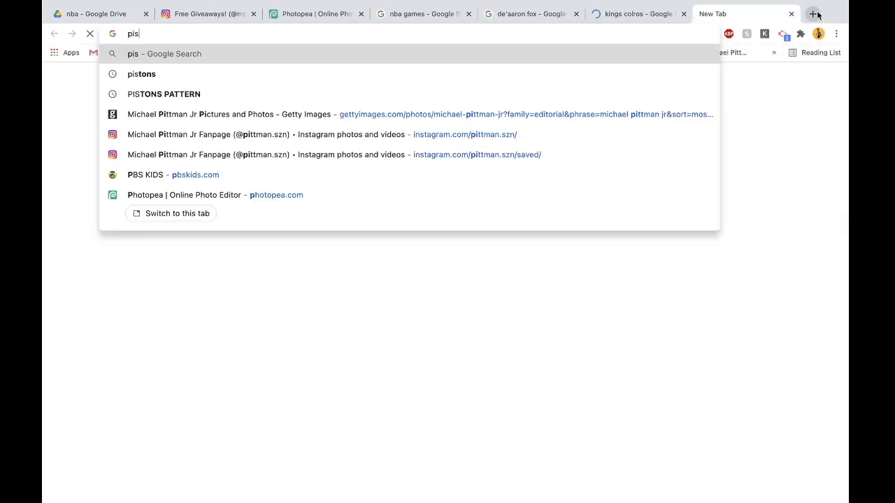
type("ns colros")
key("Return")
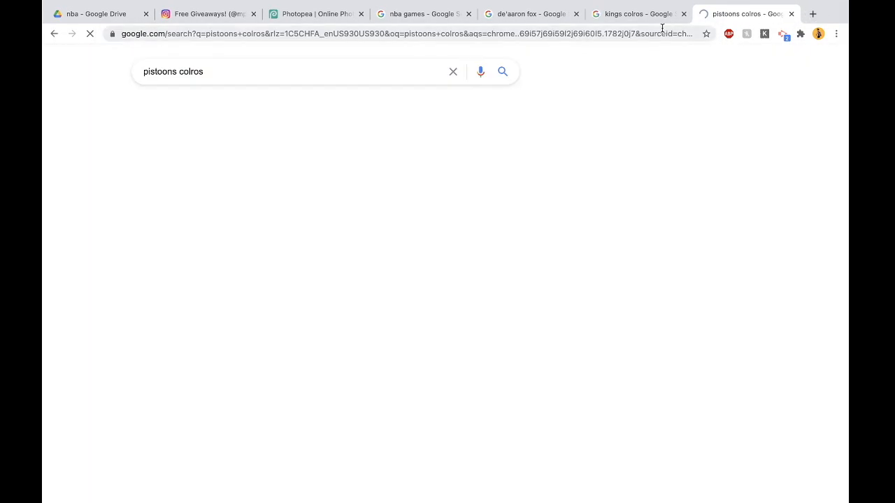
Step: Open the Team Color Codes pages for the Sacramento Kings and the Detroit Pistons, and view the Kings' color values
left_click(643, 14)
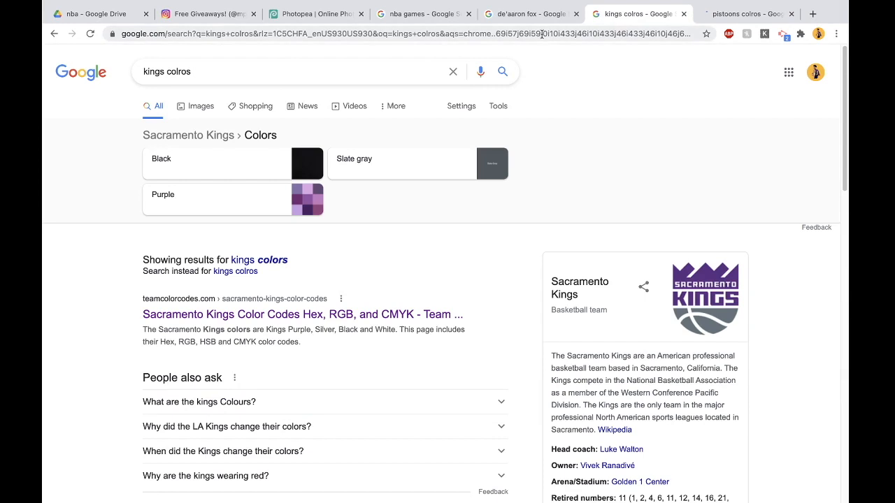
left_click(195, 315)
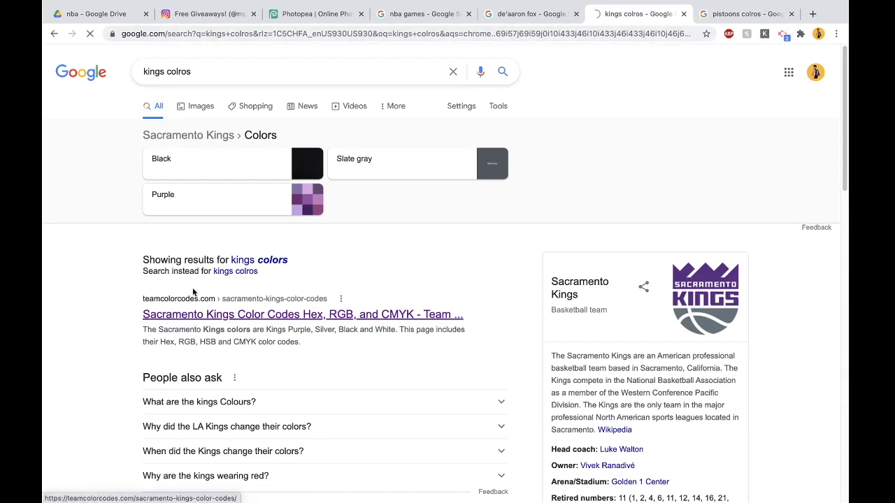
left_click(736, 12)
left_click(269, 333)
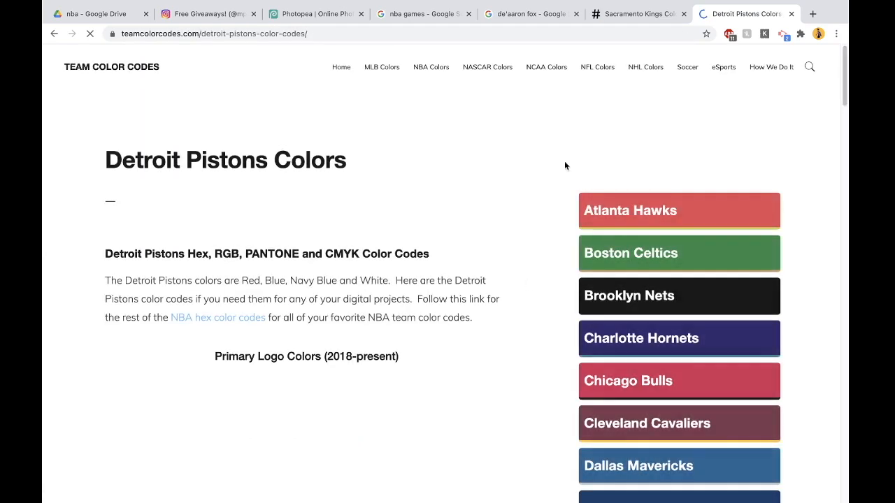
left_click(634, 14)
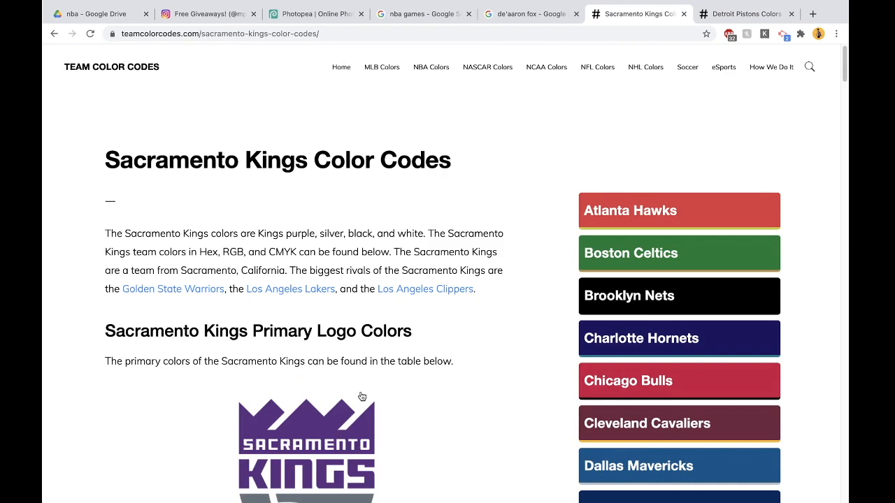
scroll(361, 394, "down", 5)
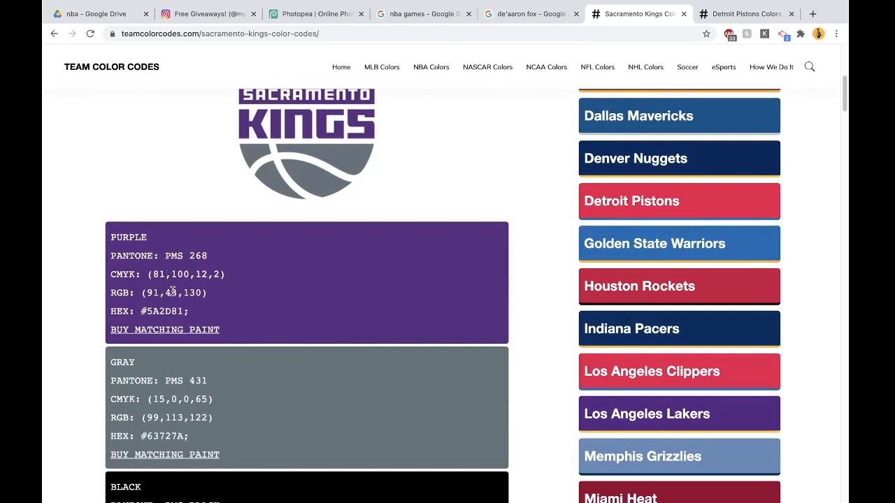
Step: Copy the Pistons red hex code C8102E from the color codes page and apply it as the Shape 1 copy layer's fill in Photopea
left_click(725, 18)
scroll(383, 209, "down", 3)
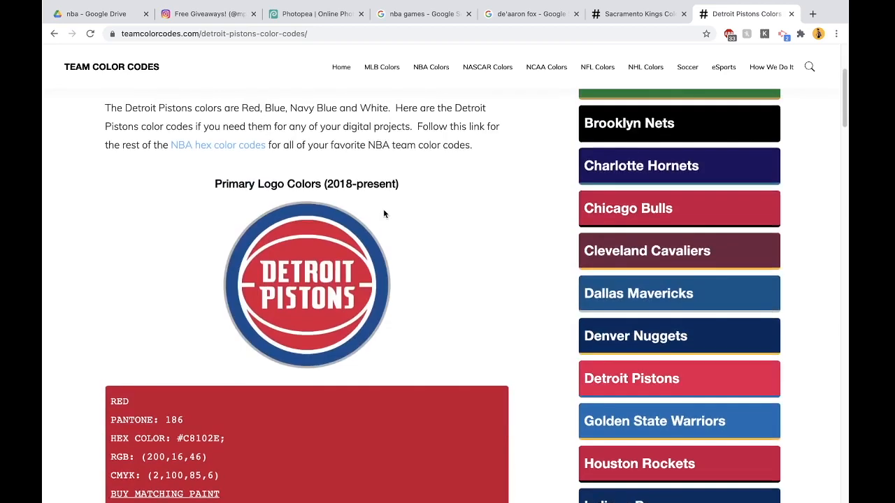
scroll(383, 214, "down", 1)
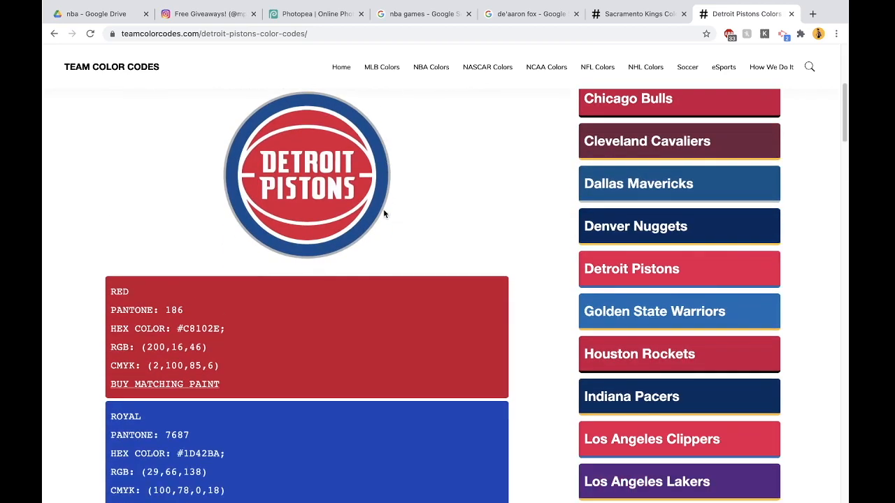
double_click(203, 327)
key("ctrl+c")
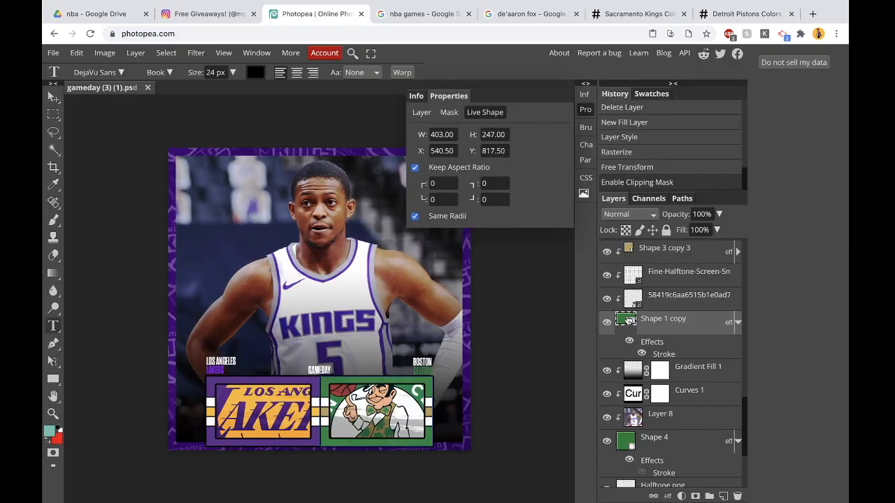
double_click(624, 317)
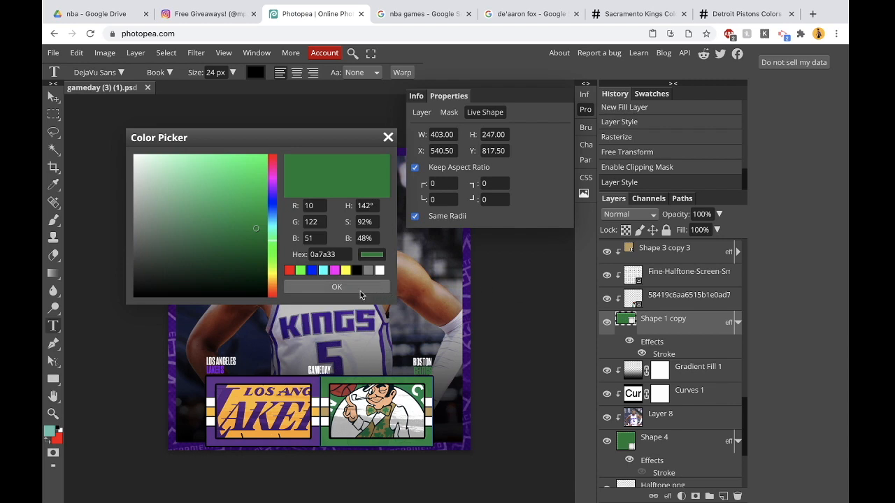
double_click(330, 254)
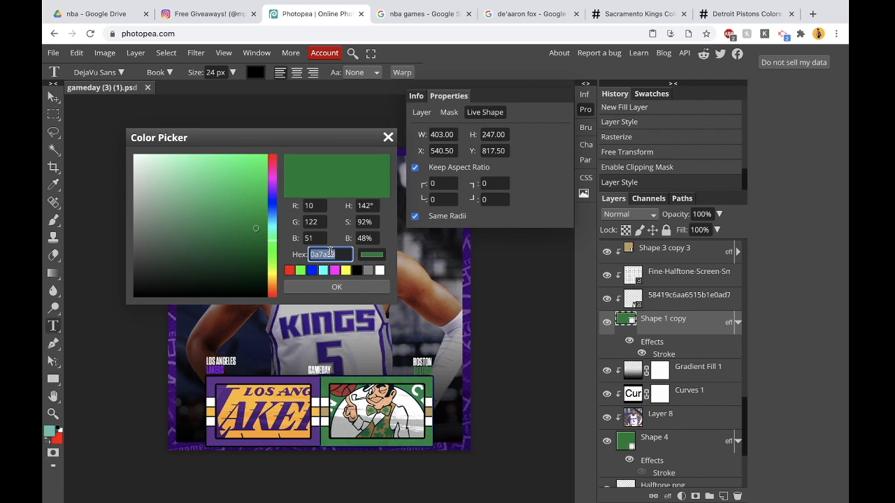
key("ctrl+v")
left_click(337, 288)
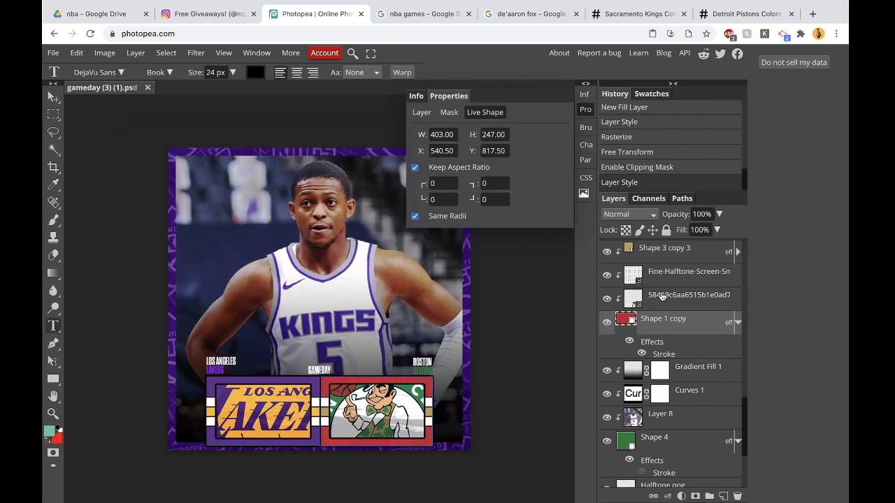
Step: Find the layer of the tan stripe beside the Celtics logo by toggling Shape 3 copy 3's visibility, and select that layer
scroll(652, 360, "down", 1)
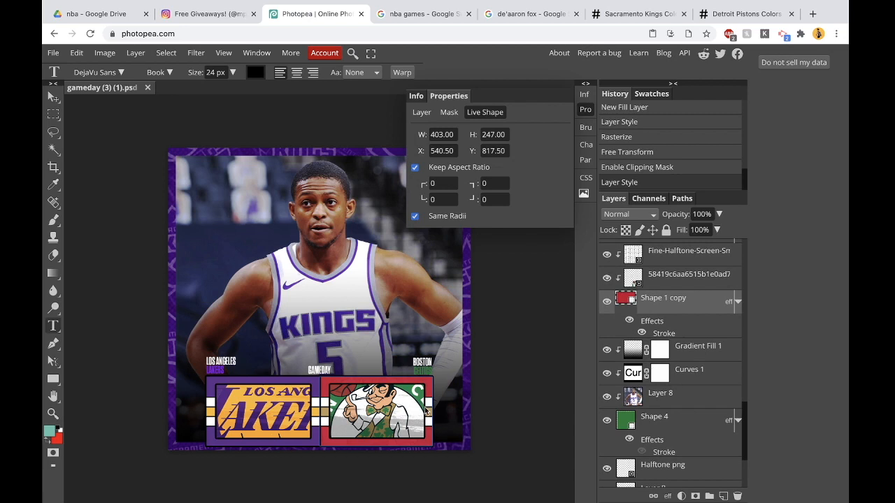
scroll(649, 361, "up", 4)
left_click(643, 362)
scroll(633, 370, "up", 3)
left_click(607, 388)
left_click(607, 388)
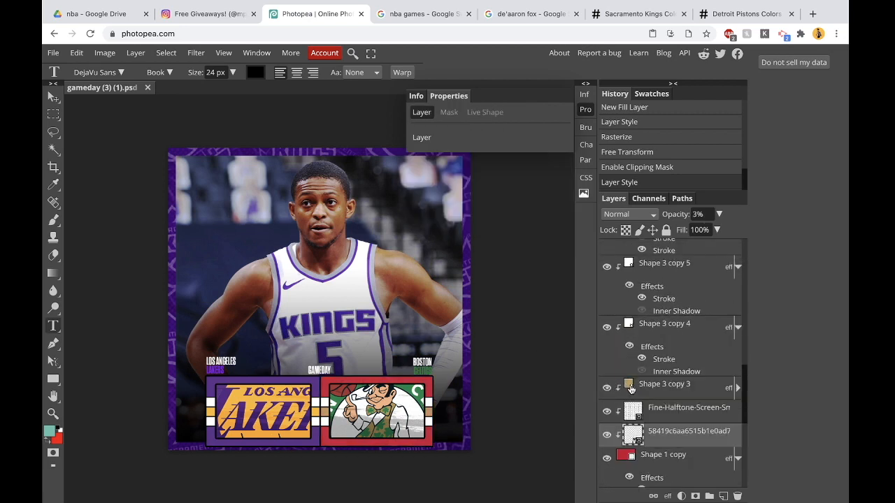
left_click(631, 389)
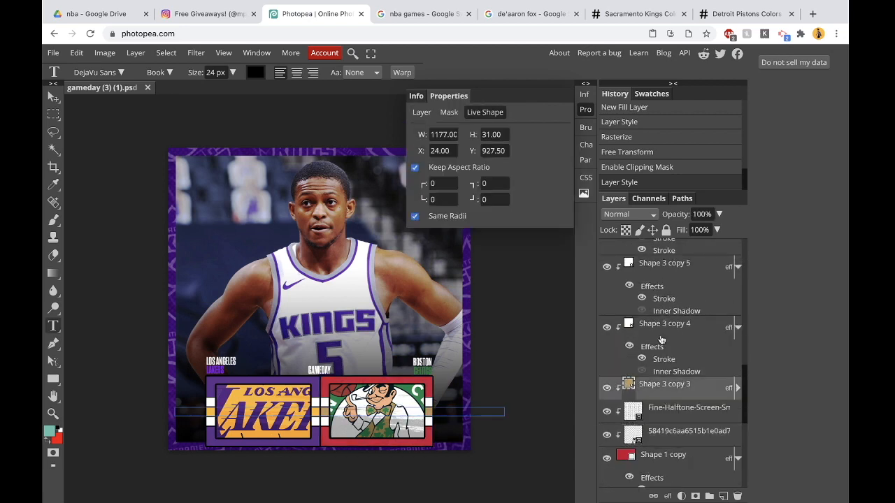
Step: Recolor the Shape 3 copy 3 stripe with the Pistons royal blue hex 1D42BA taken from the color codes page
left_click(744, 20)
double_click(207, 455)
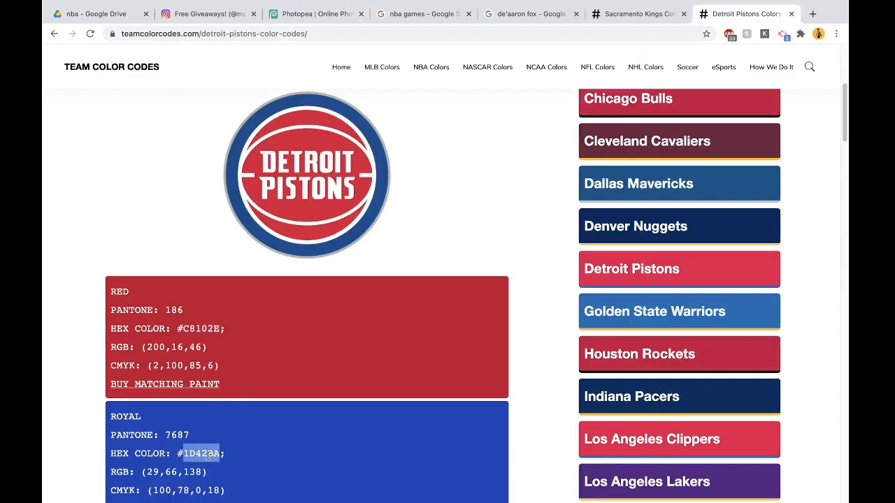
left_click(303, 15)
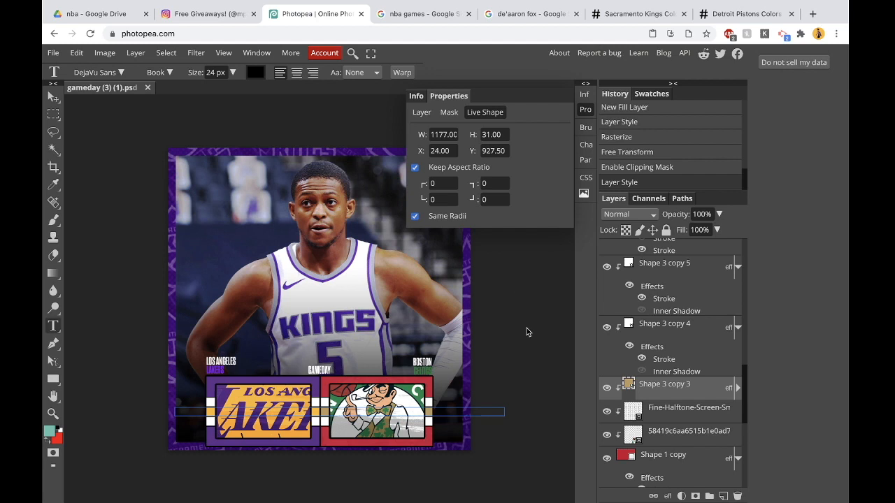
double_click(629, 386)
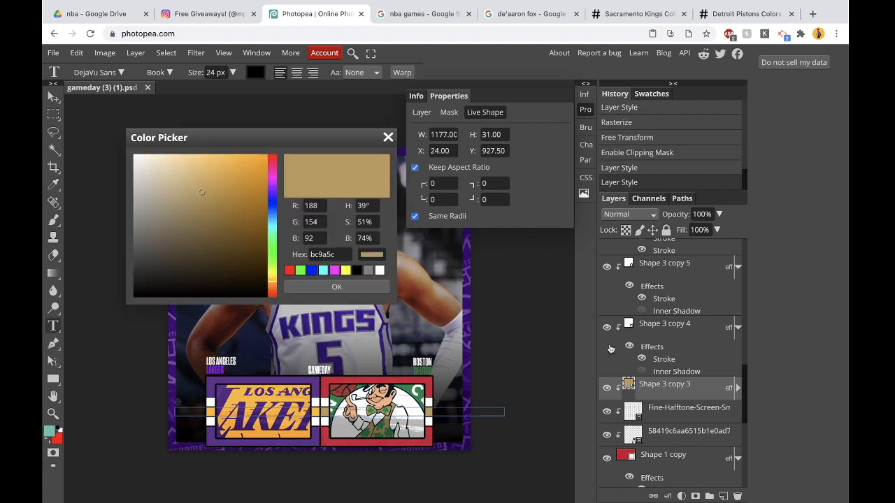
double_click(328, 255)
type("1d42ba")
key("Tab")
key("Return")
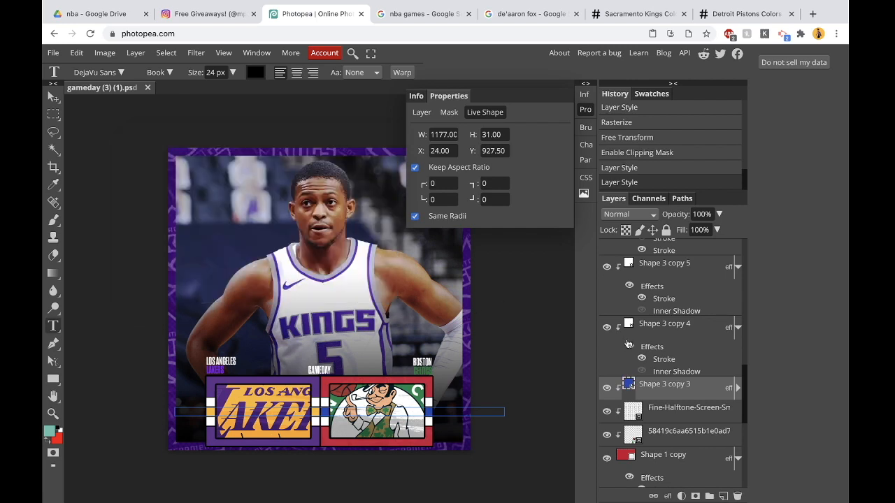
Step: Identify the layers of the Celtics logo box by toggling Shape 2 and the 58419c6aa6515b1e0ad7 layer above it, and select the latter
scroll(668, 366, "up", 1)
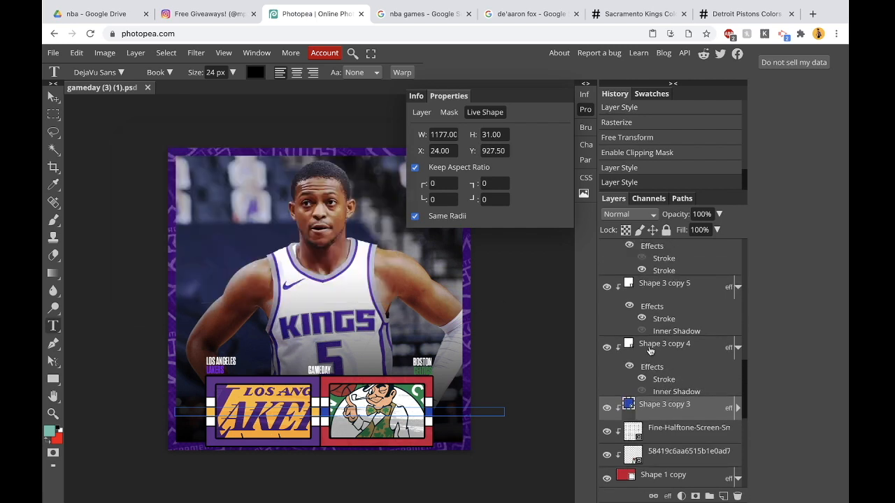
left_click(650, 348)
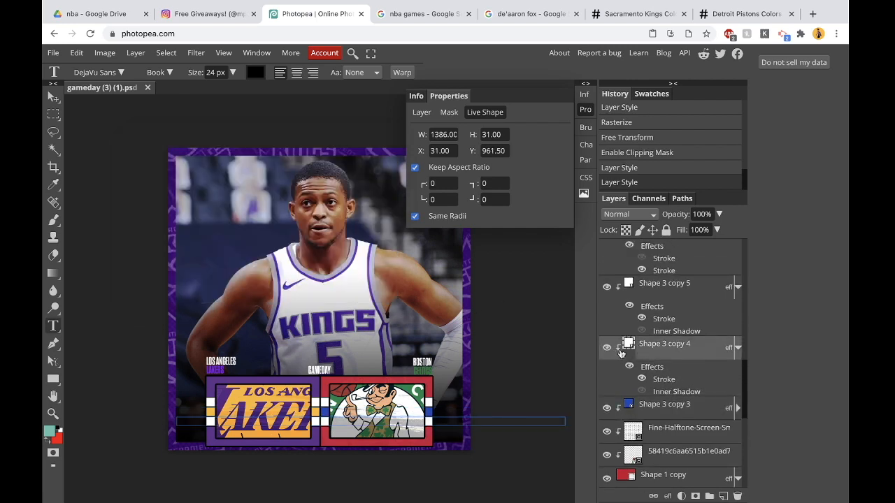
scroll(621, 353, "up", 1)
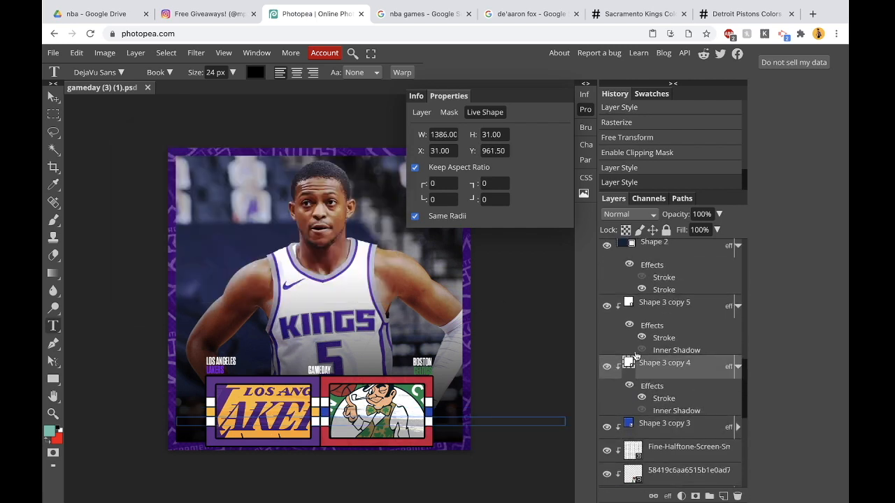
scroll(615, 308, "up", 3)
left_click(628, 308)
left_click(607, 313)
left_click(607, 313)
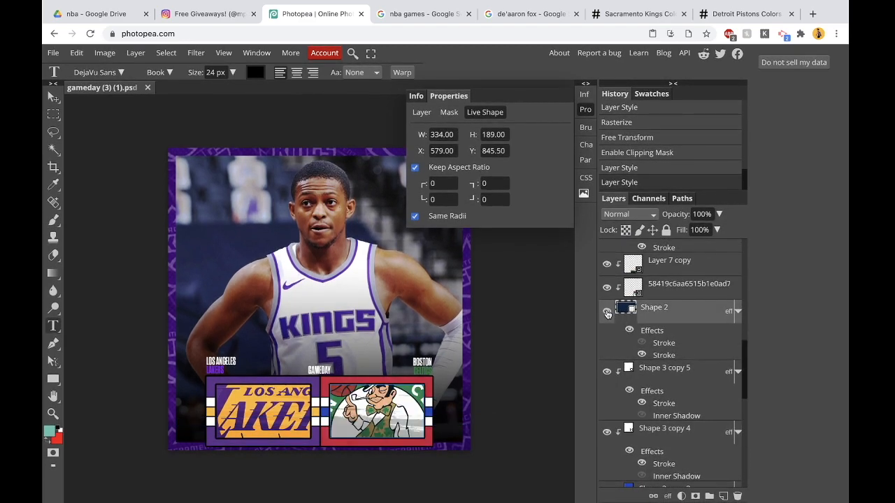
left_click(644, 290)
left_click(621, 311)
left_click(608, 289)
left_click(607, 289)
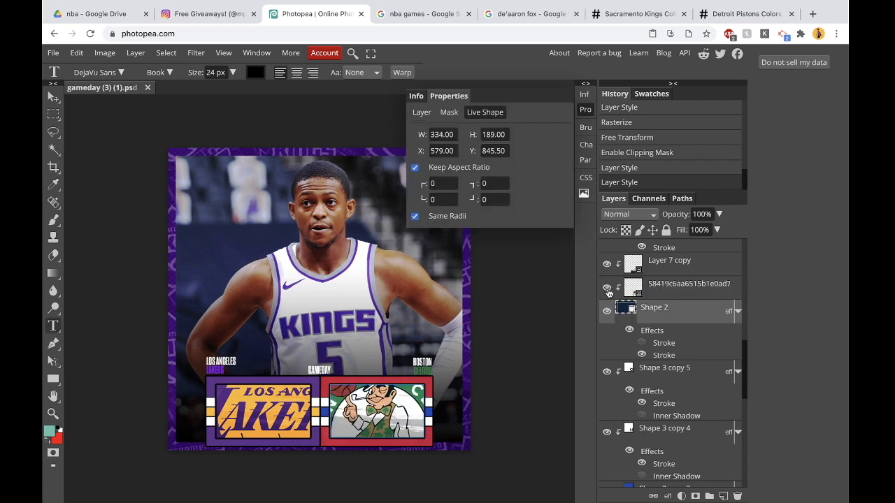
left_click(667, 290)
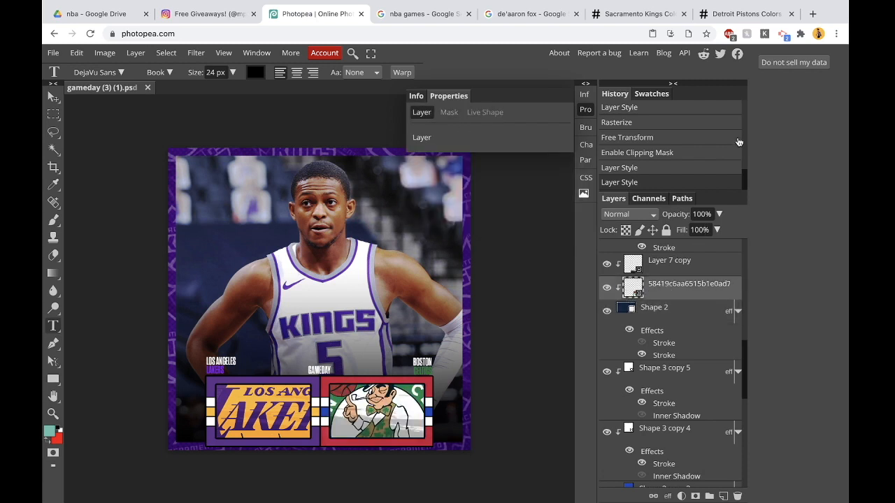
Step: Search Google Images for "pistons logo png" in a new browser tab and open the round Detroit Pistons logo from logos-world
left_click(811, 15)
type("pistons logo pmng")
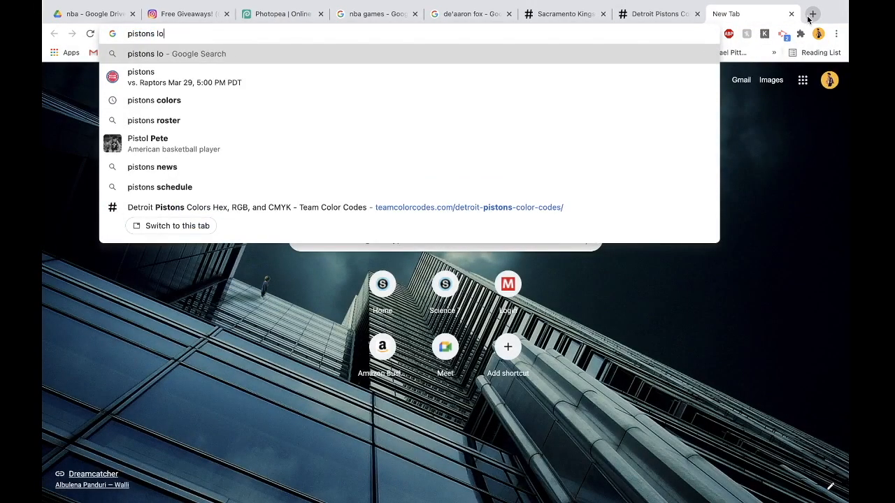
key("BackSpace")
key("BackSpace")
key("BackSpace")
type("ng")
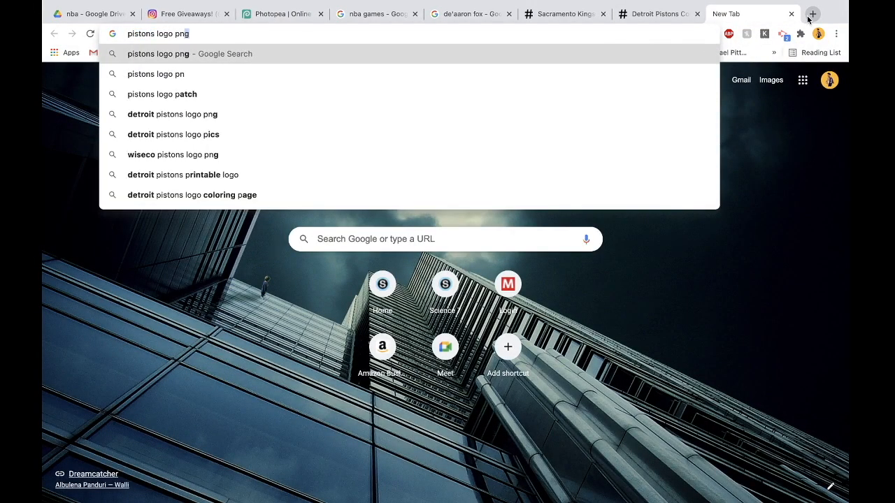
key("Return")
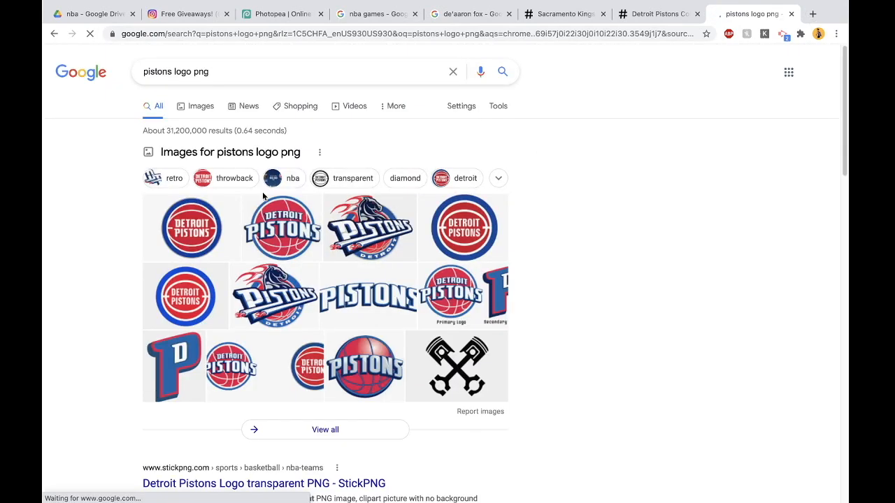
left_click(187, 105)
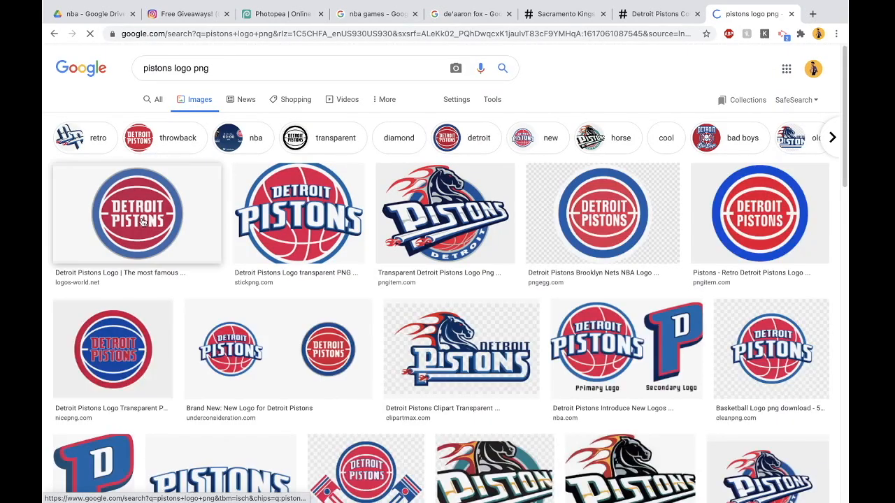
left_click(136, 210)
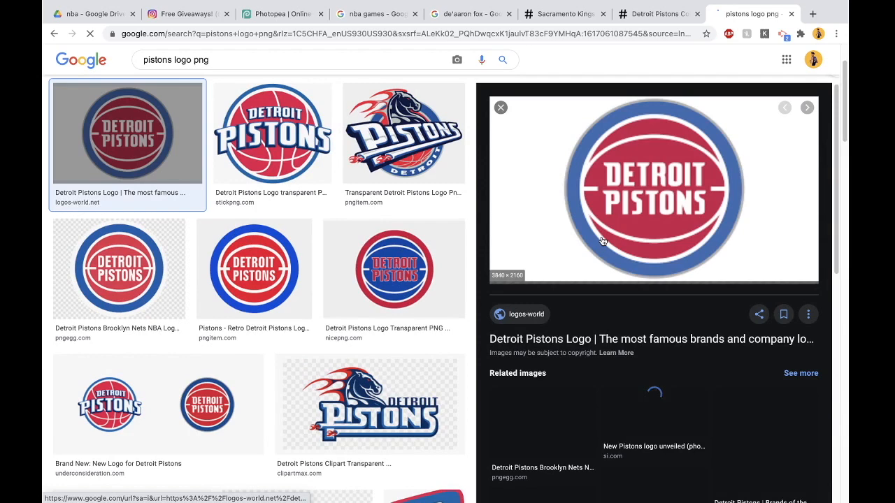
Step: Copy the round Detroit Pistons logo image from the search results and switch back to Photopea
right_click(601, 219)
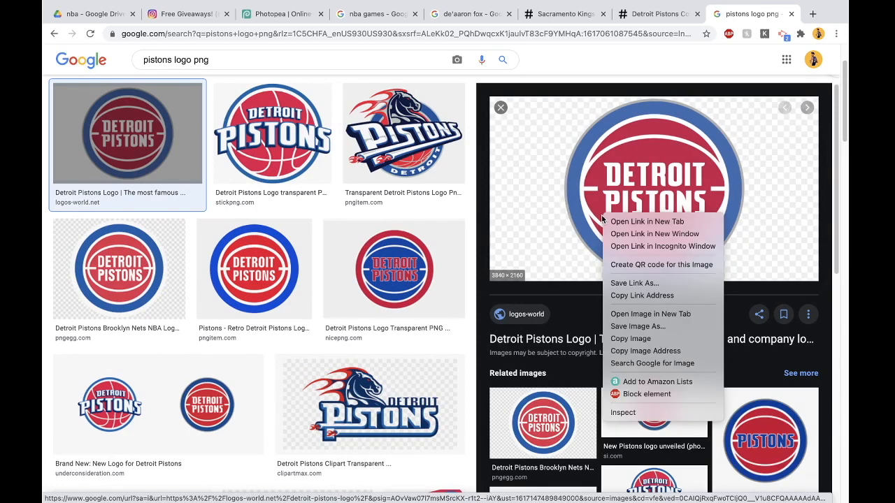
left_click(633, 340)
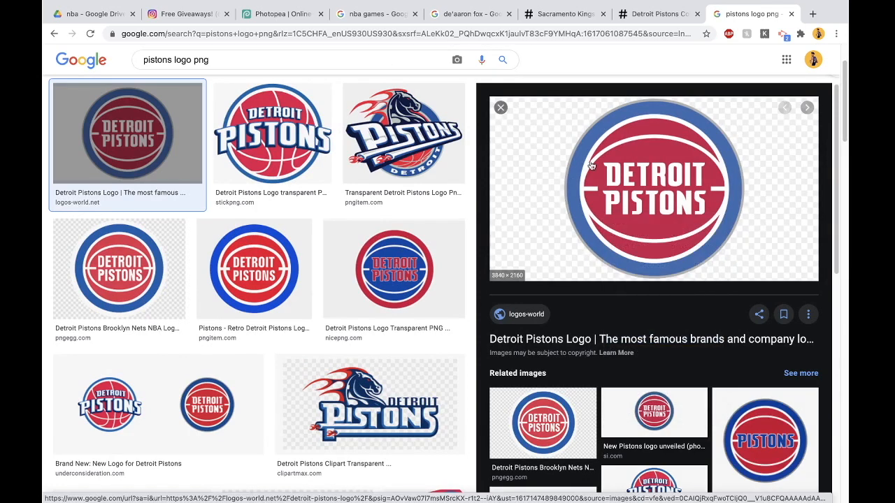
mouse_move(282, 20)
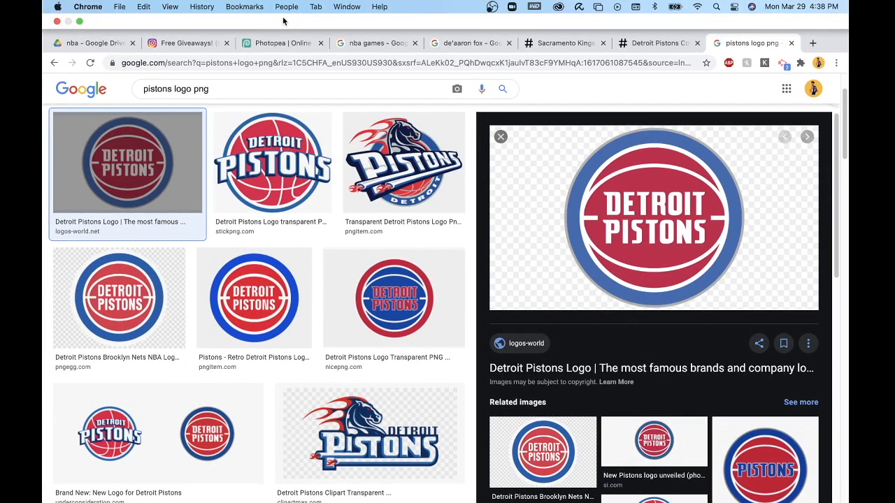
left_click(282, 43)
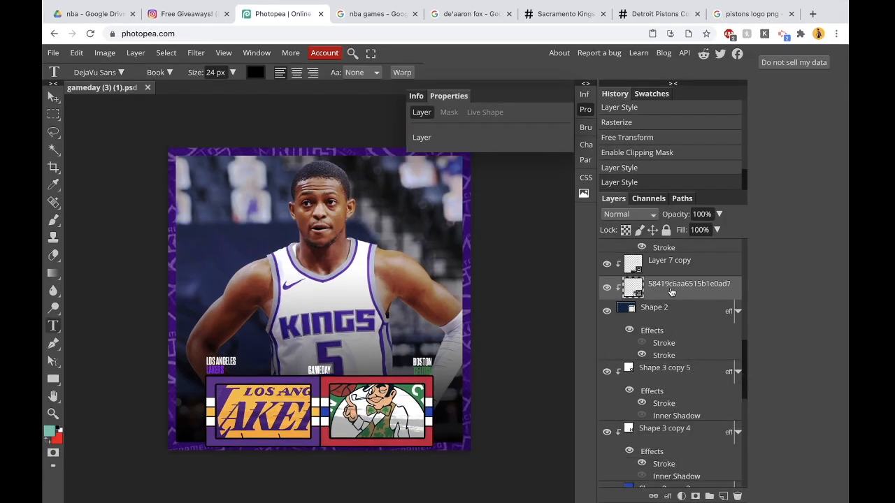
Step: Delete the Celtics logo layer 58419c6aa6515b1e0ad7 and paste the Pistons logo above Shape 2 in its place
left_click(606, 286)
left_click(606, 286)
key("Delete")
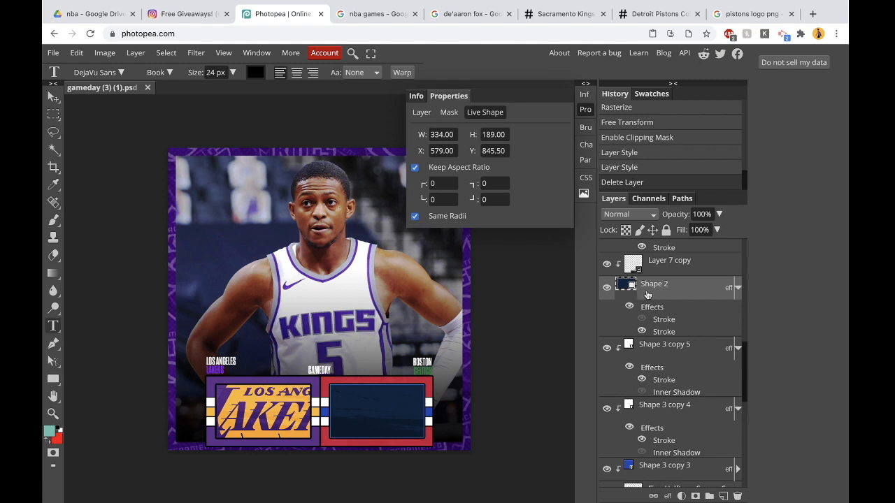
key("super+v")
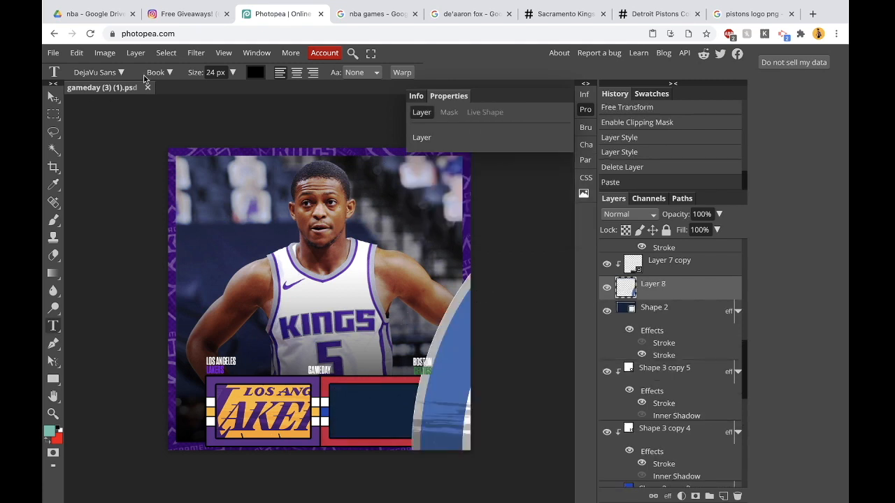
Step: Scale the pasted Pistons logo to about 21% with Free Transform and center it over the empty box inside the red frame
left_click(56, 52)
mouse_move(76, 54)
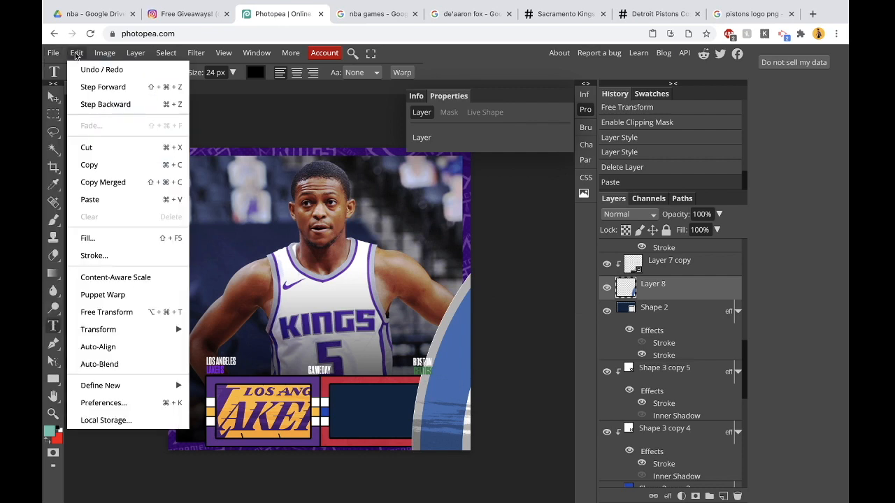
left_click(144, 312)
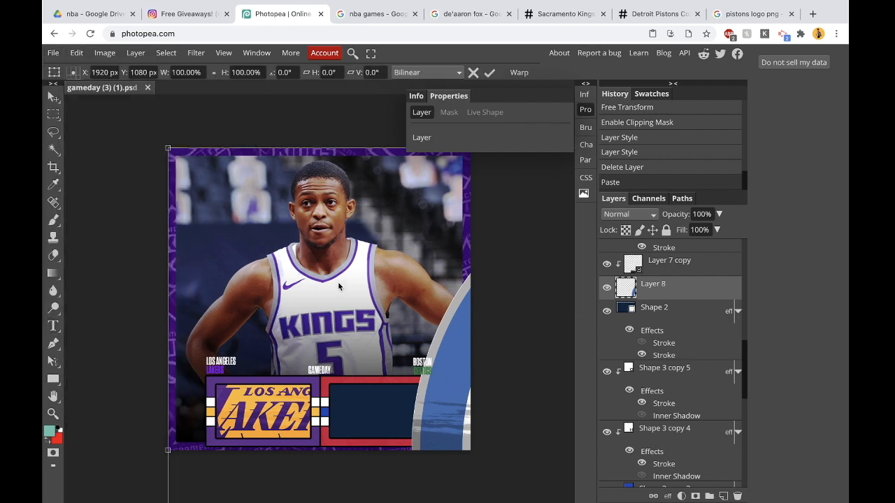
left_click_drag(166, 148, 214, 239)
left_click_drag(178, 208, 173, 253)
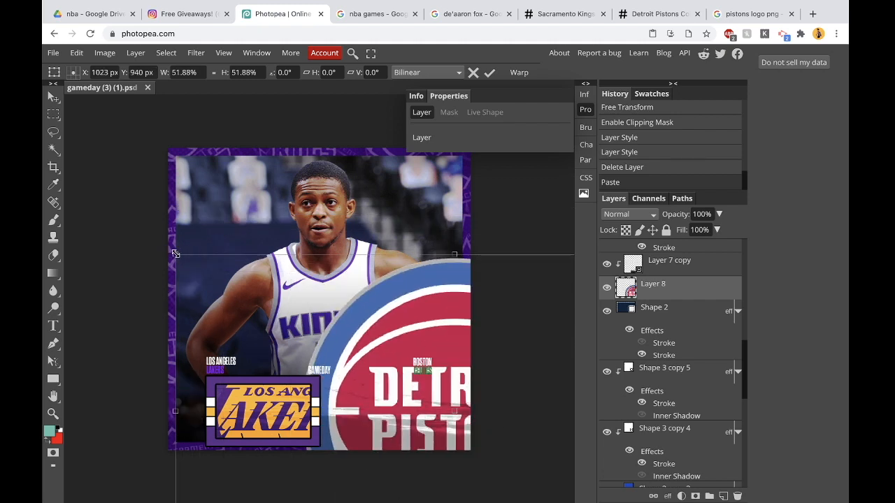
left_click_drag(175, 253, 289, 357)
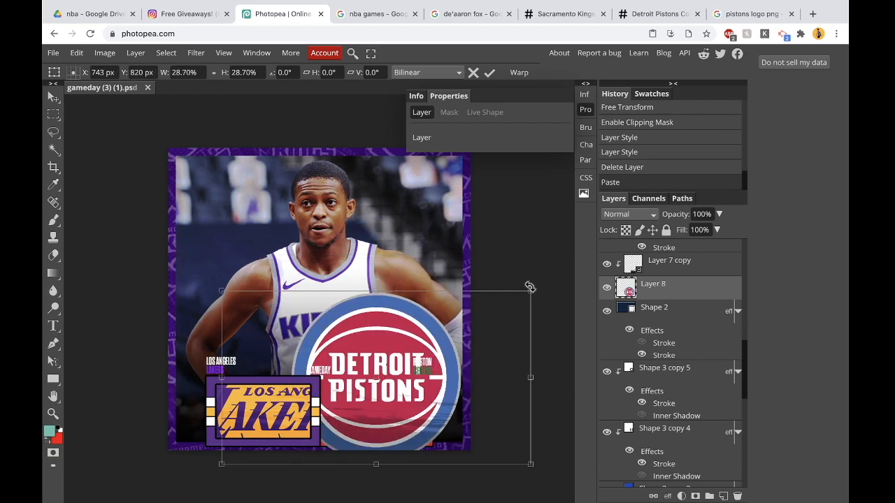
left_click_drag(529, 290, 452, 350)
left_click_drag(405, 390, 427, 387)
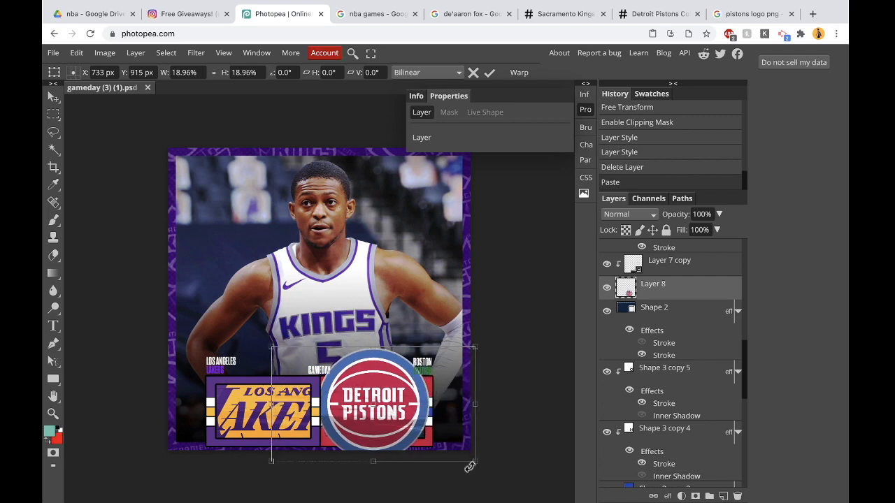
left_click_drag(472, 465, 490, 475)
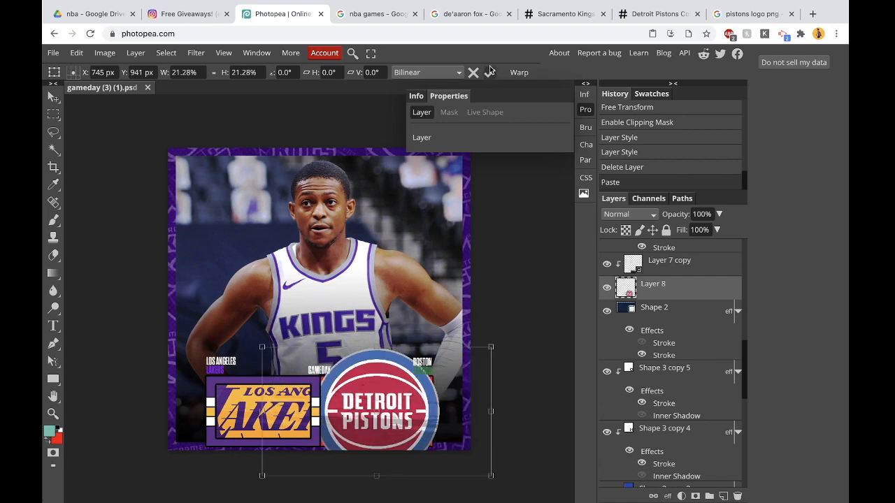
left_click(490, 73)
Step: Clip the Pistons logo layer to the Shape 2 box and check the result by toggling the visibility of both layers
right_click(643, 293)
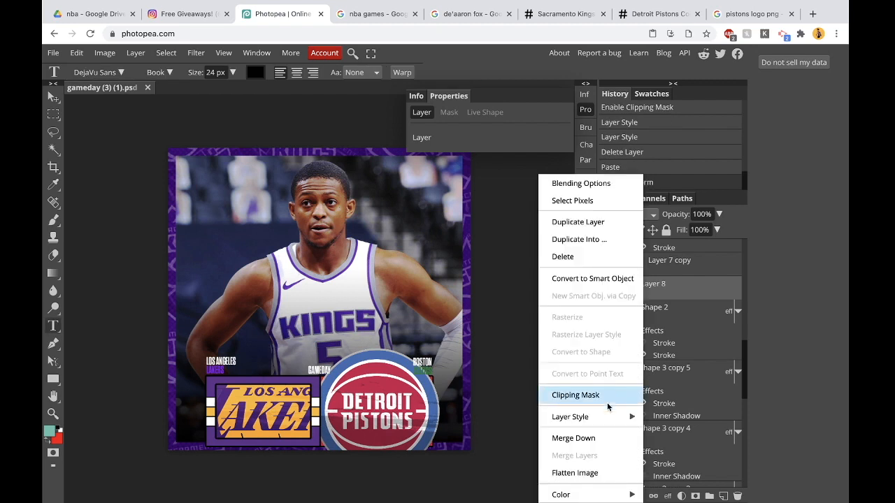
left_click(606, 402)
left_click(607, 311)
left_click(607, 311)
left_click(651, 314)
left_click(607, 287)
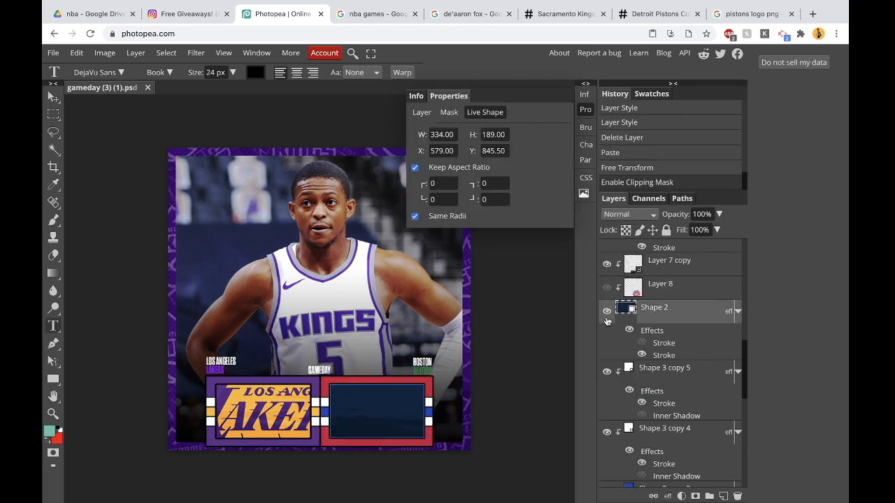
left_click(606, 311)
left_click(606, 311)
left_click(606, 286)
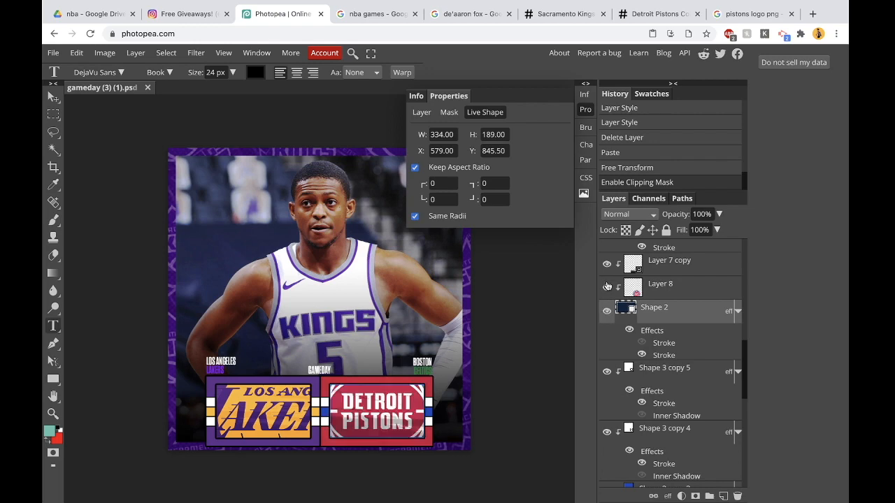
Step: Inspect the Pistons logo box up close and shrink the clipped logo slightly with Free Transform
scroll(433, 396, "up", 4)
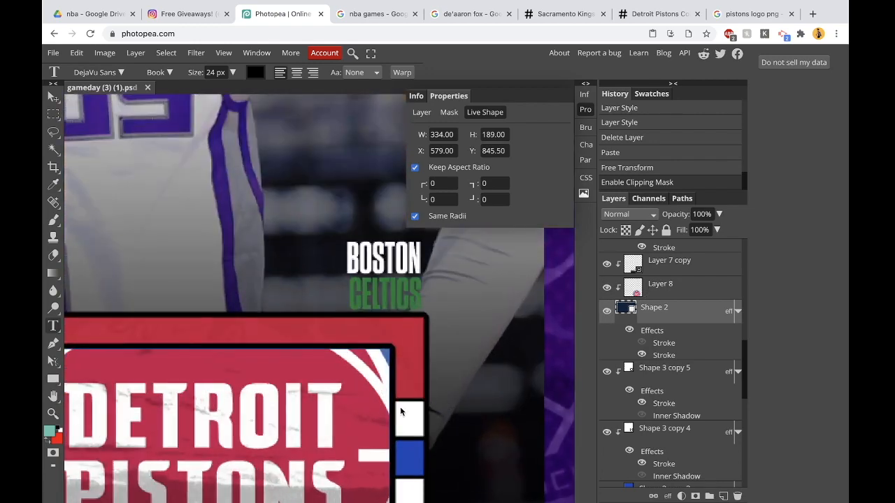
scroll(400, 407, "down", 5)
scroll(401, 411, "down", 5)
scroll(407, 410, "up", 1)
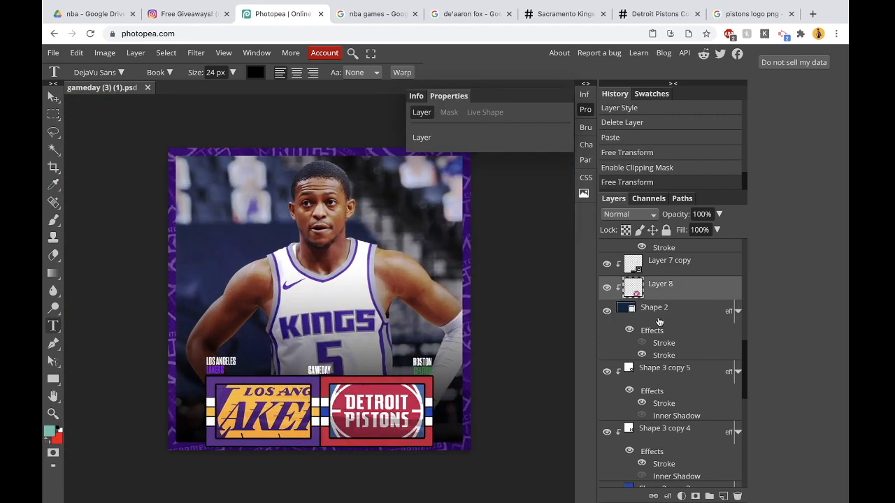
Step: Check a layer above Shape 2 by toggling its visibility, and select the Shape 1 layer framing the Lakers logo
scroll(658, 321, "up", 1)
left_click(608, 280)
left_click(606, 280)
left_click(647, 290)
scroll(647, 290, "up", 2)
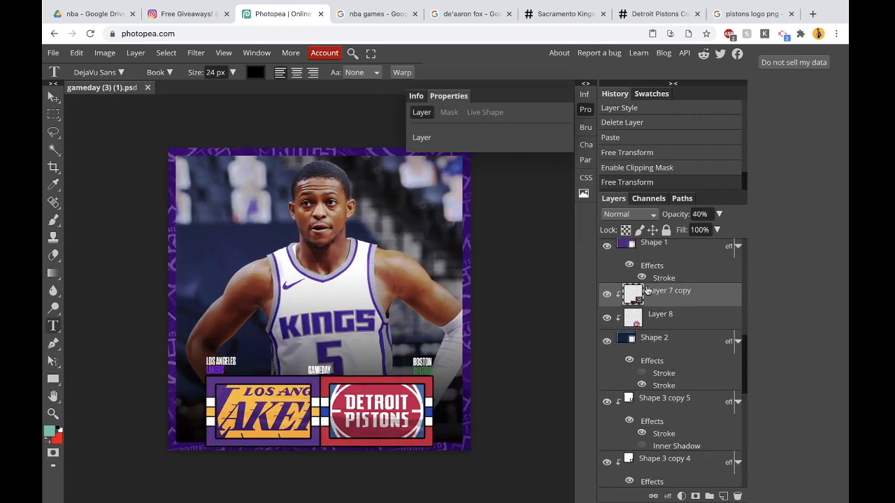
left_click(655, 282)
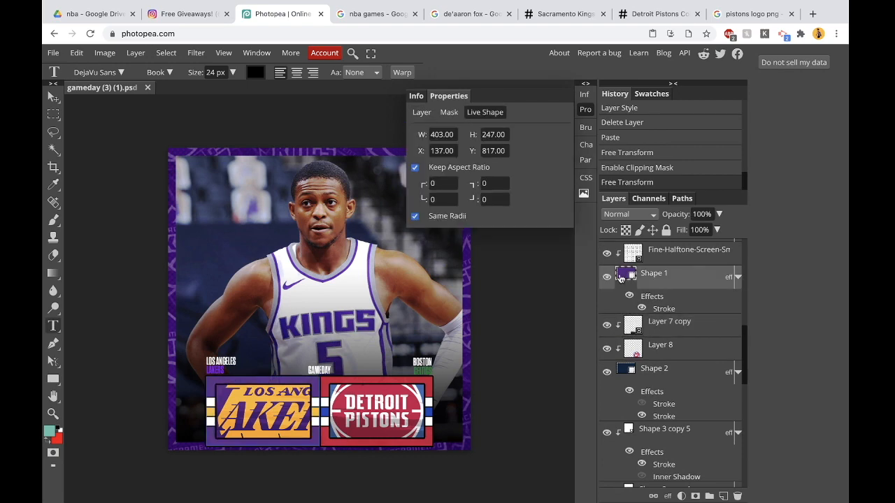
scroll(633, 276, "up", 2)
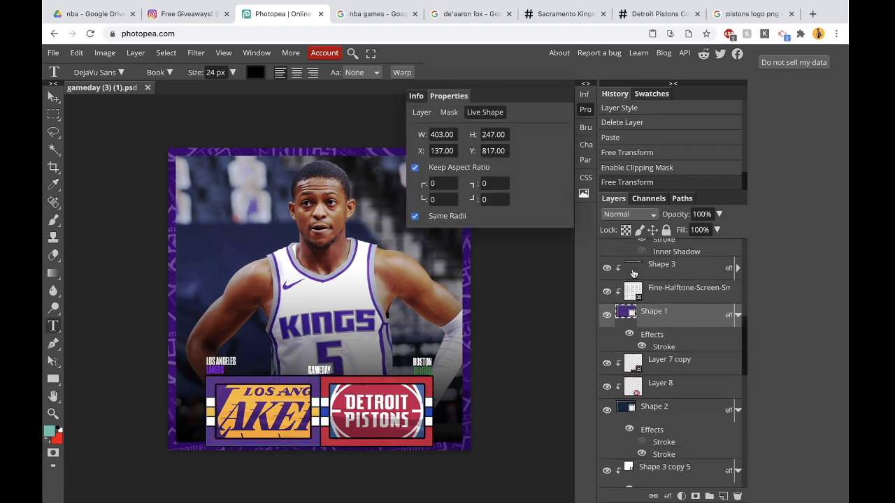
Step: Recolor the Shape 1 frame with the Sacramento Kings purple hex 5A2D81 taken from the color codes page
left_click(577, 16)
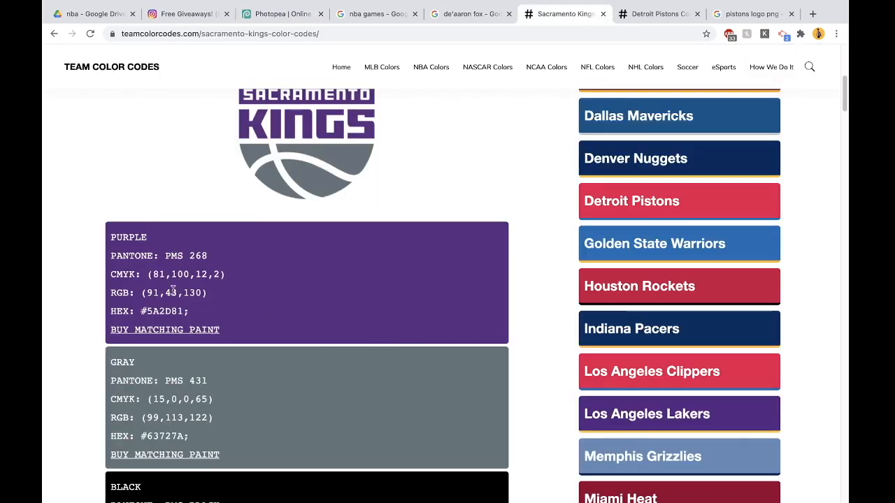
double_click(170, 312)
key("ctrl+c")
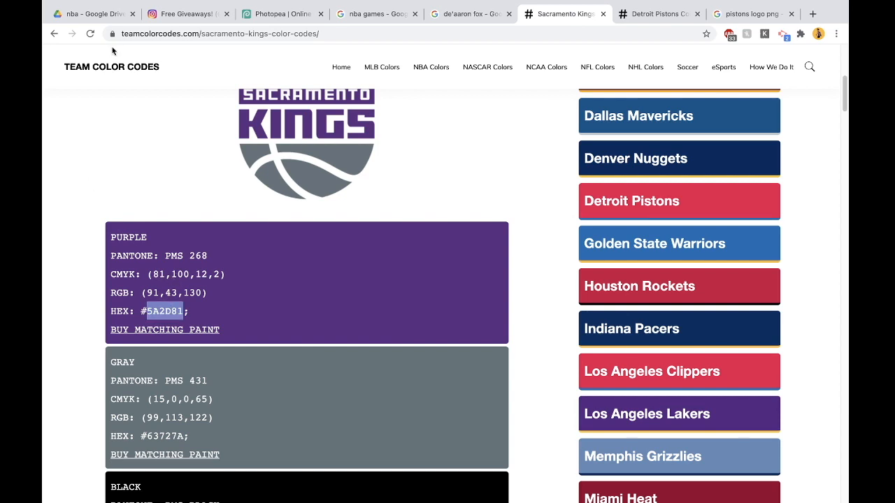
left_click(296, 22)
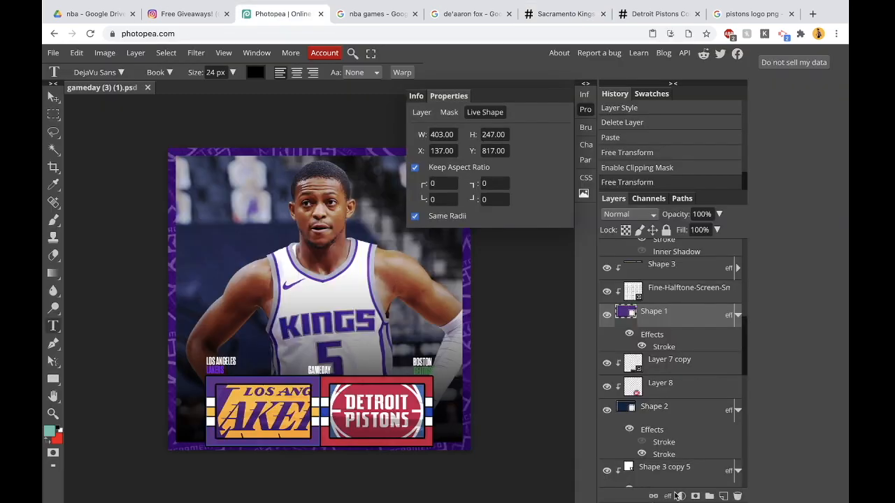
double_click(630, 315)
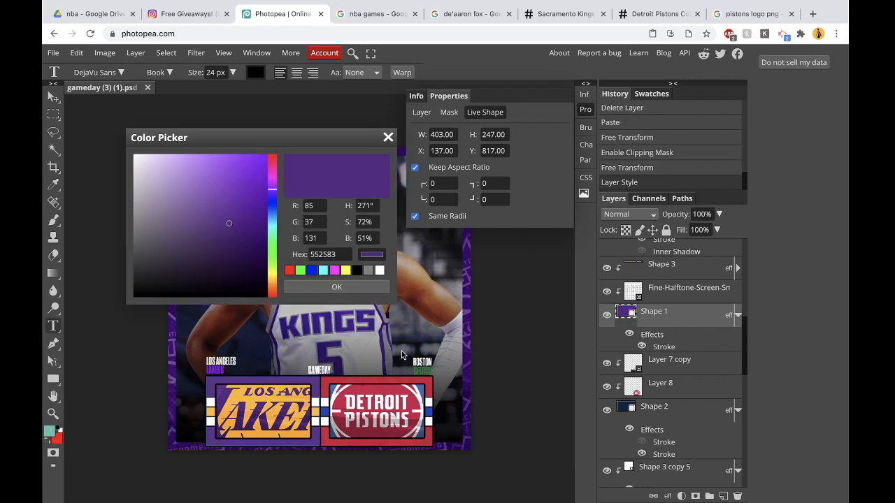
left_click_drag(349, 254, 288, 250)
key("ctrl+v")
left_click(336, 288)
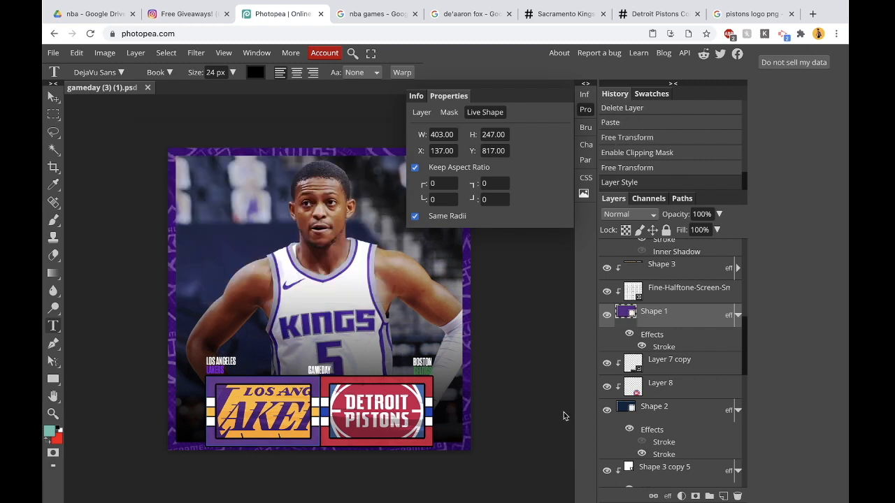
Step: Find the layer of the yellow stripe beside the Lakers logo by toggling Shape 3's visibility, with that layer selected
scroll(631, 396, "up", 2)
left_click(644, 335)
scroll(644, 333, "up", 1)
scroll(644, 334, "down", 1)
scroll(644, 334, "up", 1)
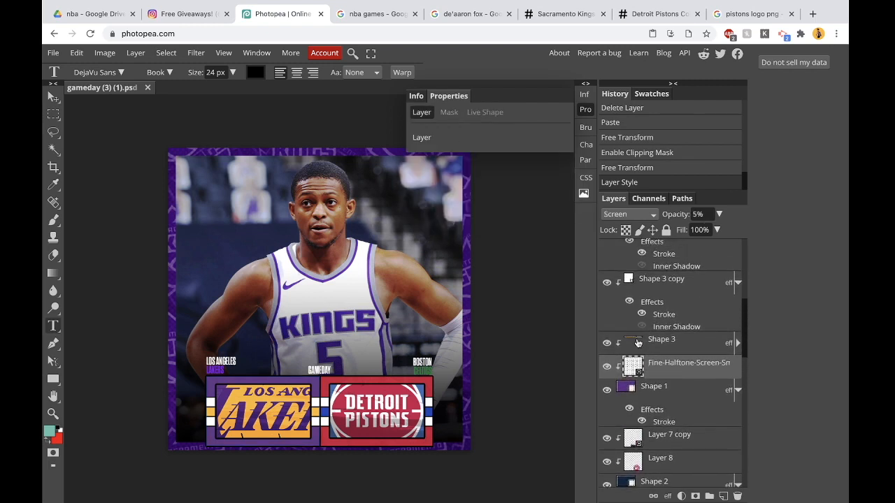
left_click(620, 340)
left_click(606, 343)
left_click(607, 343)
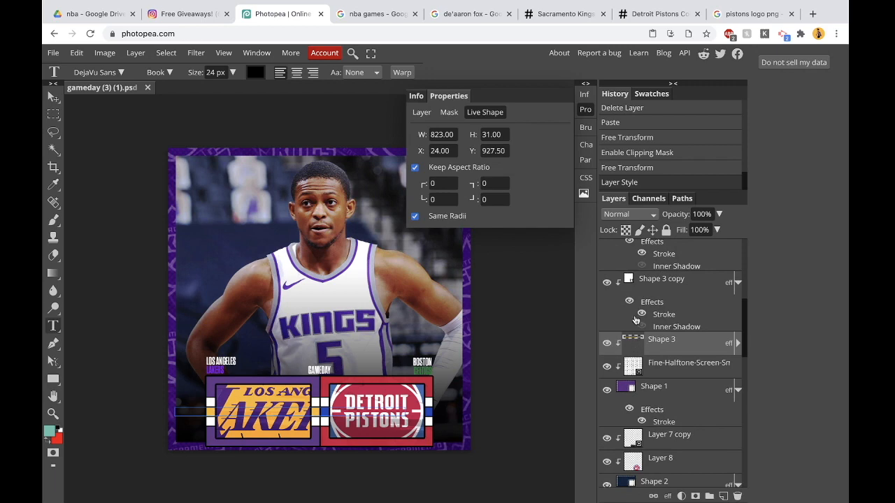
Step: Recolor the Shape 3 stripe with the Sacramento Kings gray hex 63727A taken from the color codes page
double_click(634, 338)
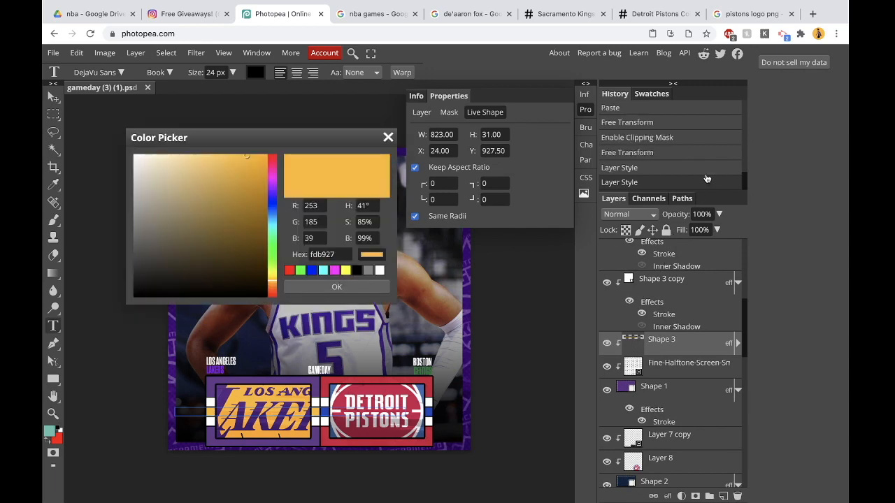
left_click(541, 15)
scroll(399, 264, "down", 2)
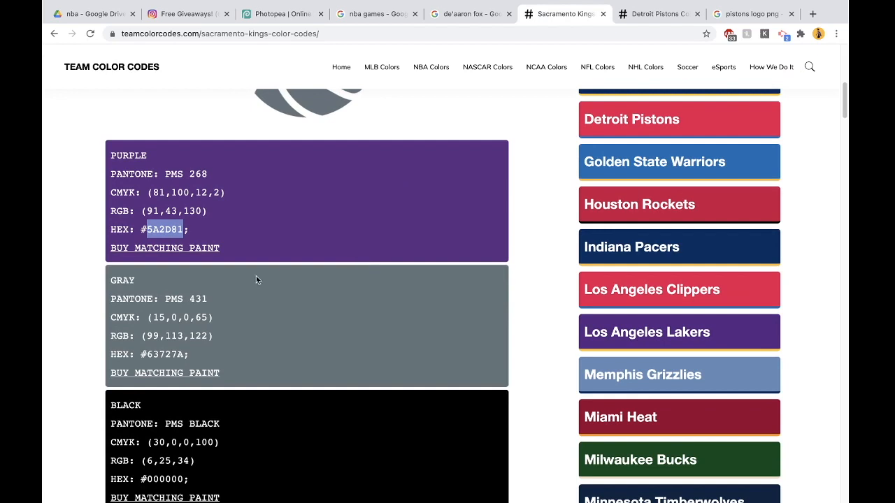
double_click(169, 354)
key("super+c")
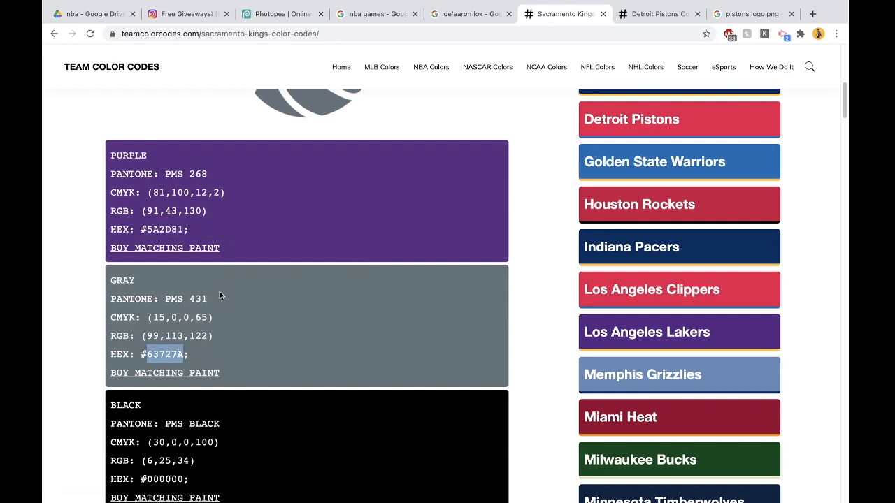
scroll(212, 265, "down", 1)
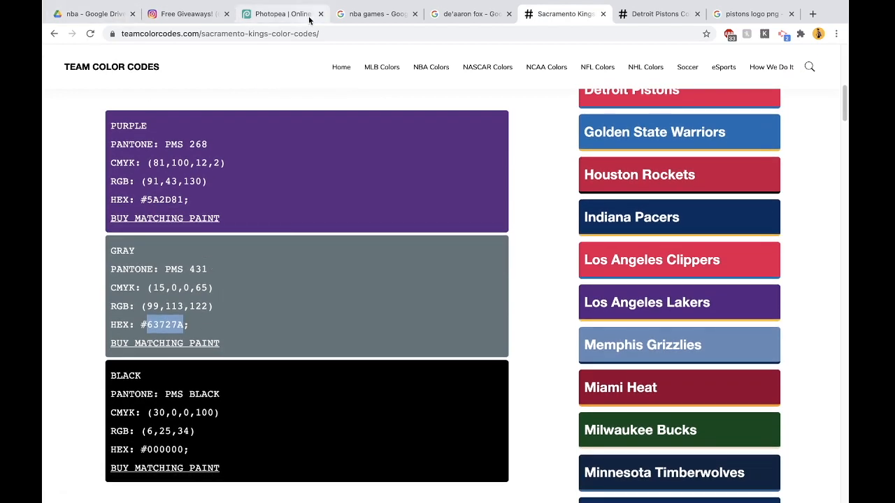
left_click(286, 15)
left_click_drag(338, 254, 287, 252)
key("super+v")
left_click(357, 277)
left_click(357, 285)
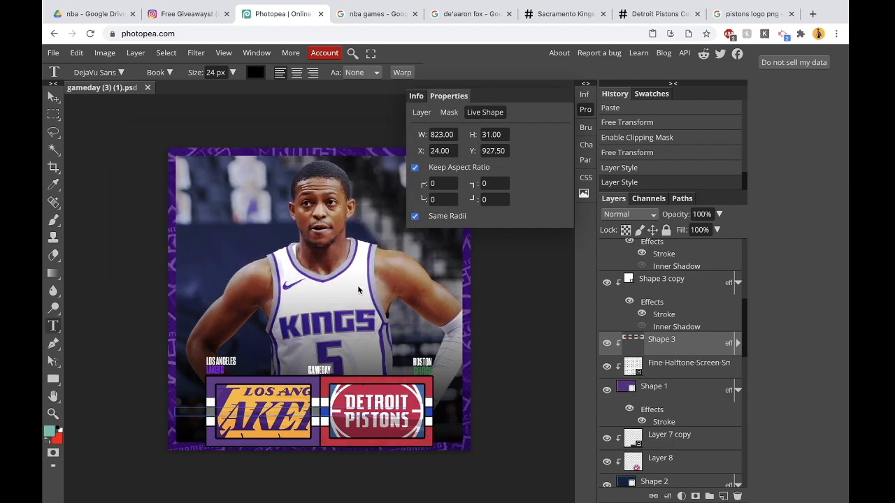
Step: Locate the Lakers logo layer above Shape 2 copy and select it (Layer 9)
left_click(678, 278)
scroll(650, 280, "up", 3)
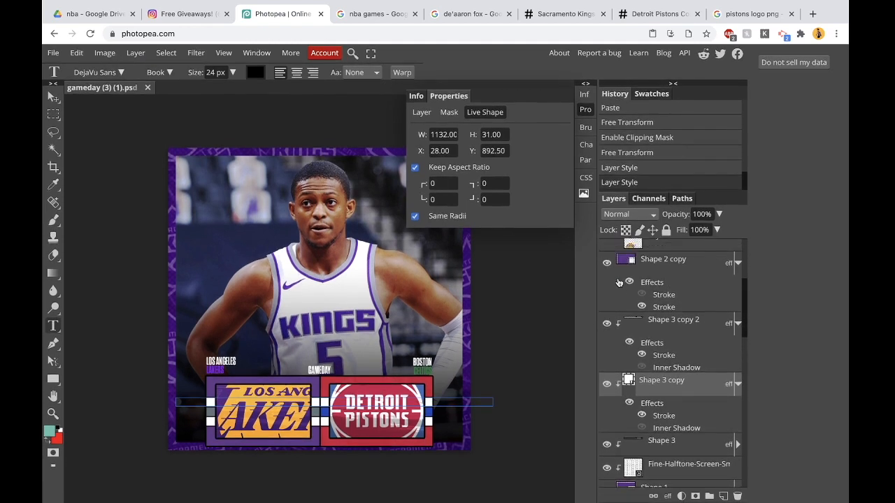
scroll(615, 300, "up", 1)
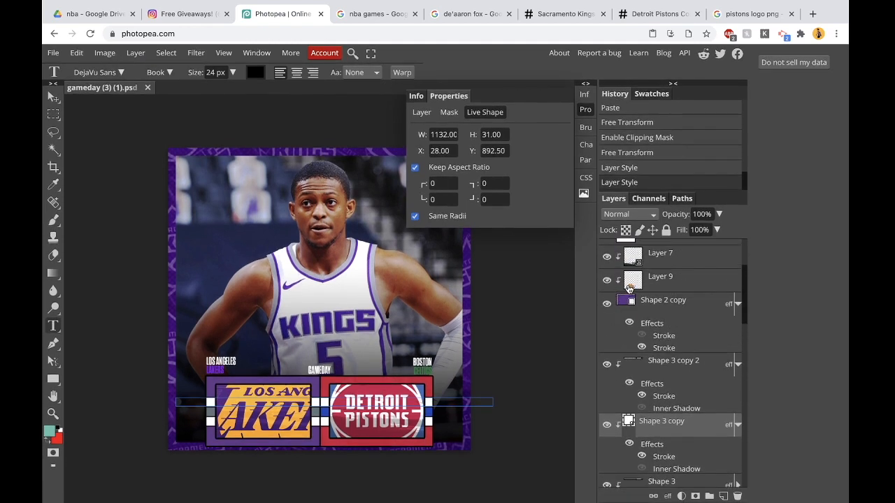
left_click(629, 288)
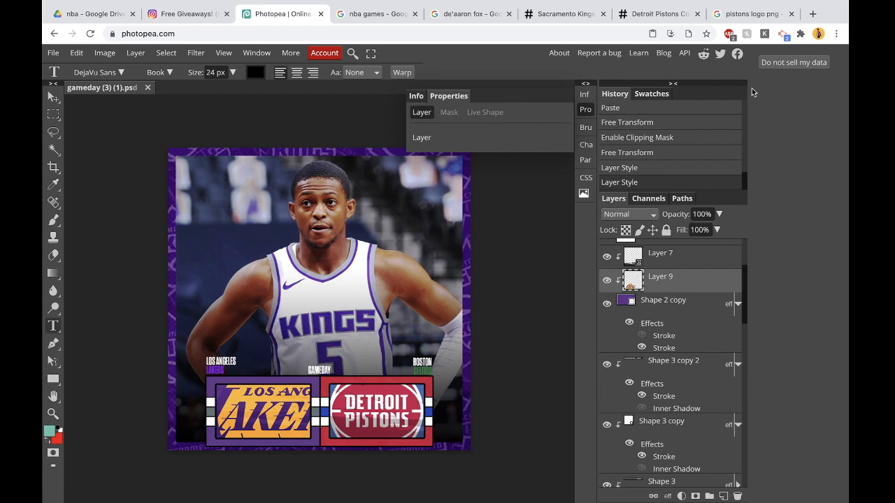
Step: Search Google Images for "sacremnto kings logo png" by replacing the team name in the Pistons logo search
left_click(741, 24)
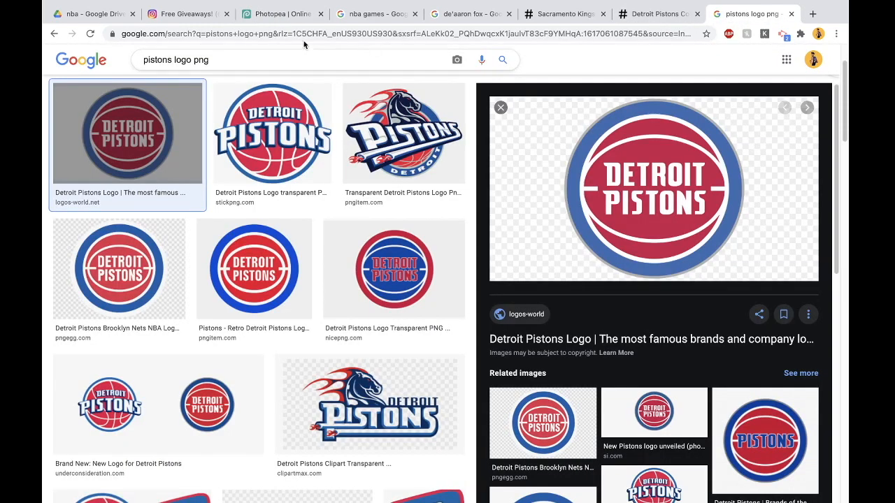
double_click(156, 59)
type("sacremnto ")
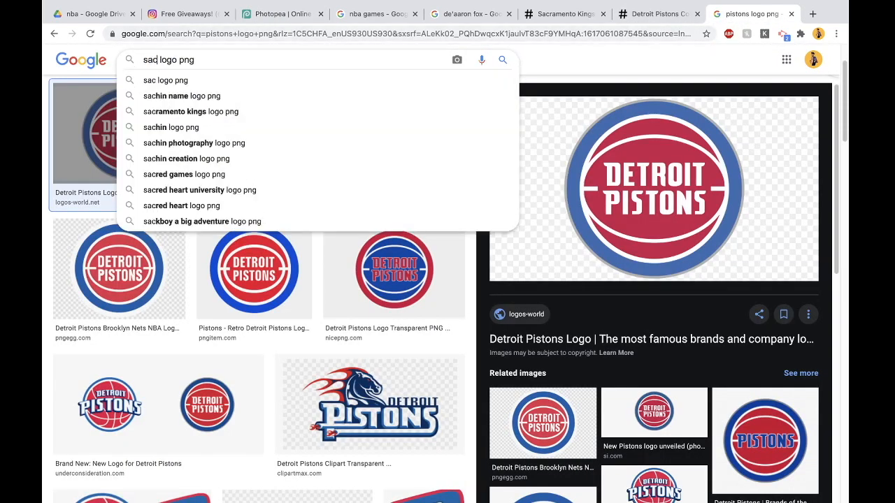
type("kings")
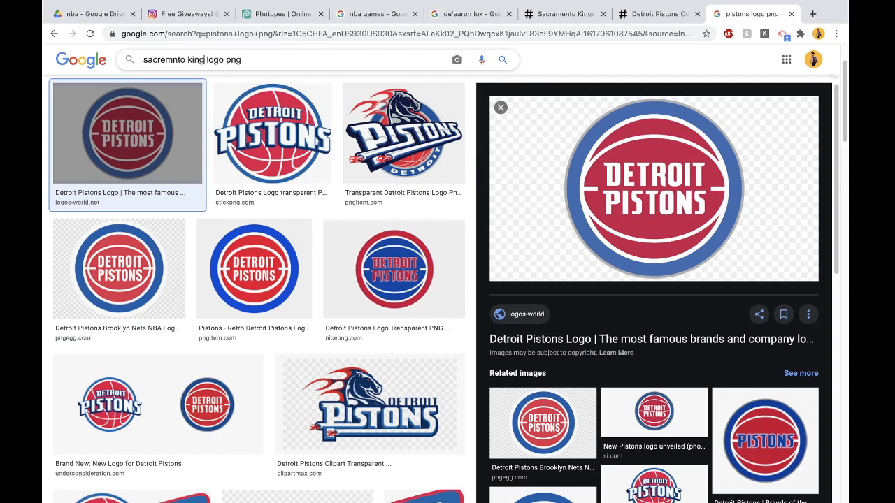
key("Return")
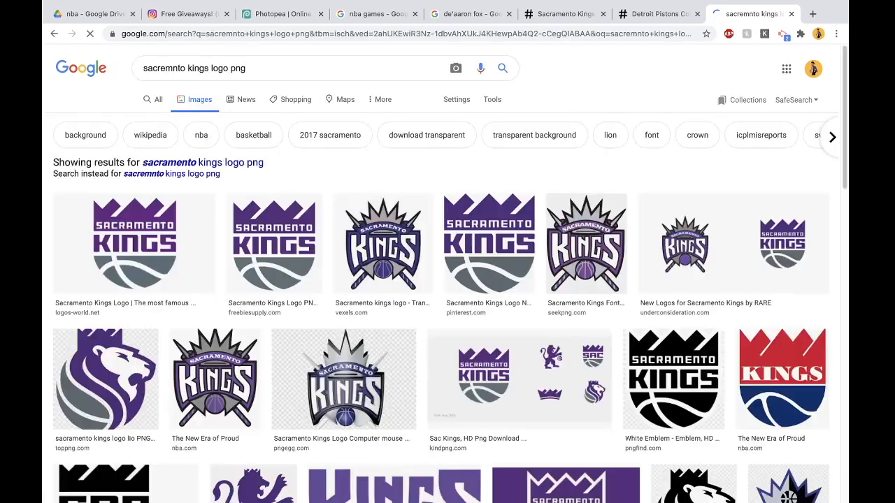
Step: Open the purple and gray Sacramento Kings logo result from Freebie Supply and copy the image
left_click(274, 241)
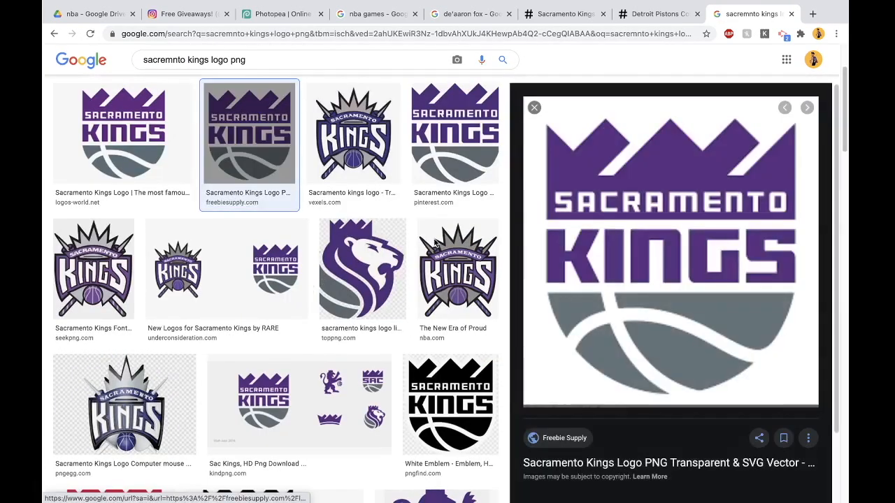
right_click(550, 217)
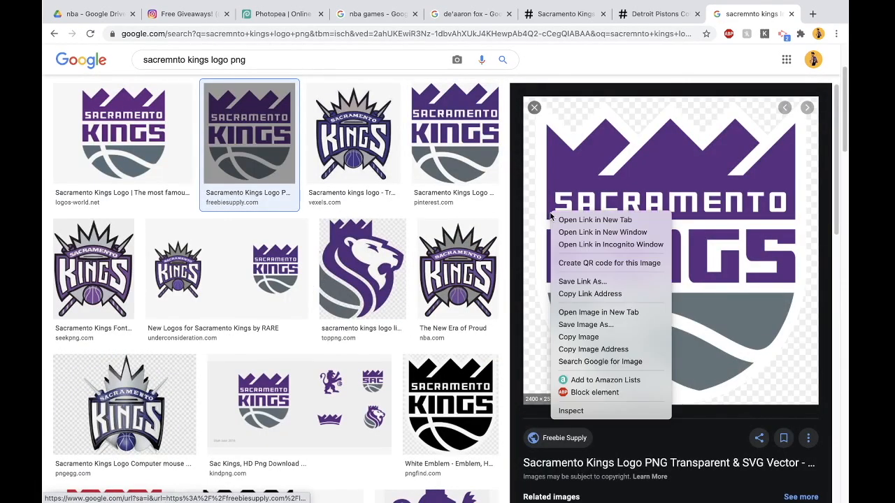
left_click(574, 337)
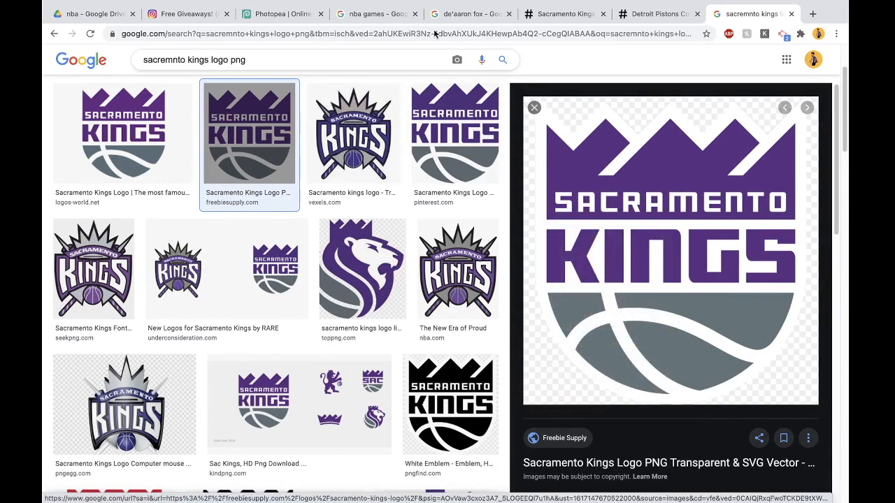
Step: In Photopea, replace the Lakers logo layer with the copied Kings logo and scale it to about 19% over the purple logo frame
left_click(297, 15)
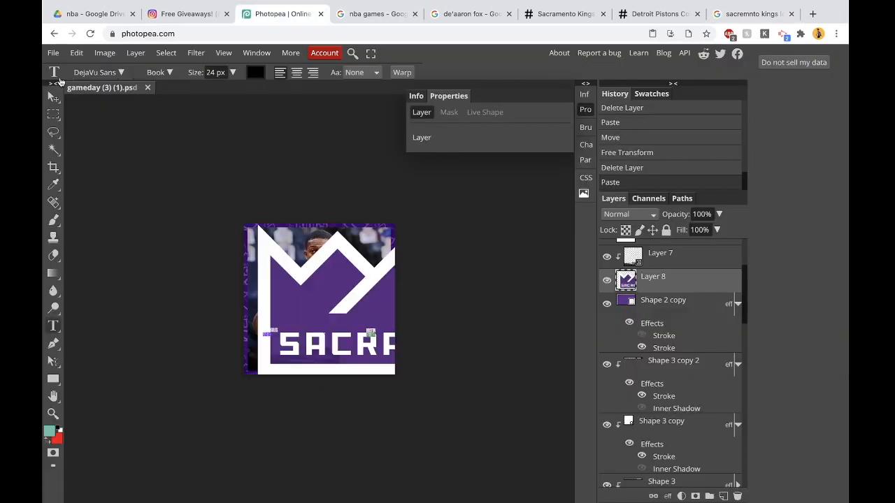
left_click(79, 56)
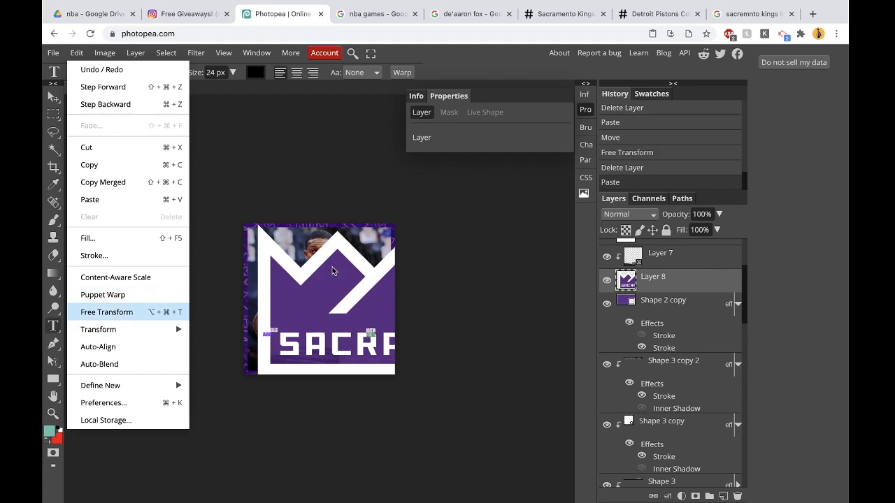
left_click(133, 314)
left_click_drag(246, 213, 266, 317)
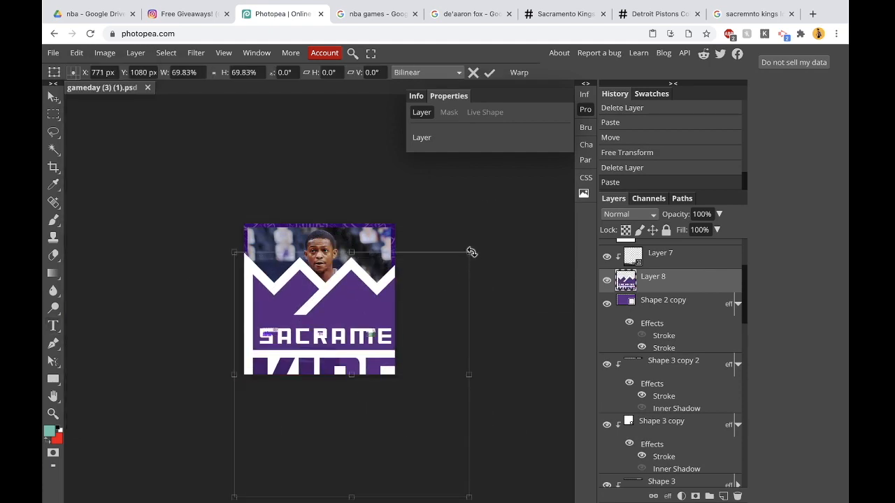
left_click_drag(470, 252, 304, 349)
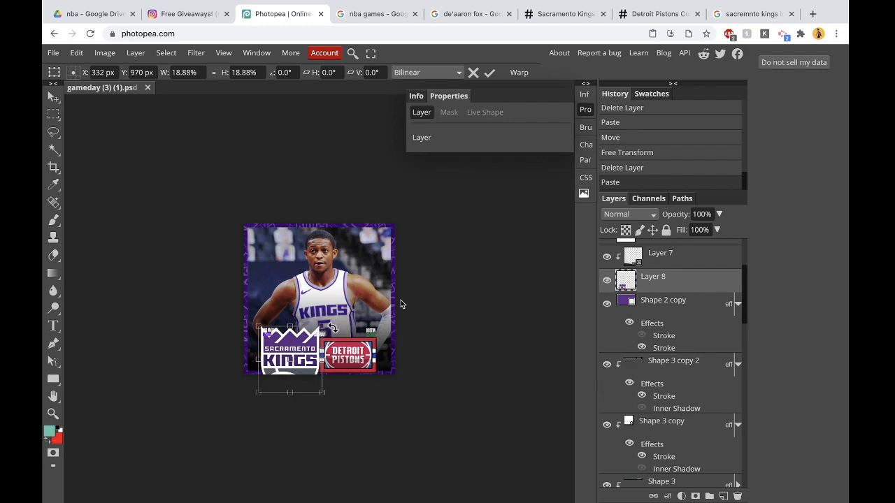
Step: Apply the transform and clip the Kings logo layer to the Shape 2 copy frame below it
right_click(692, 279)
left_click(618, 395)
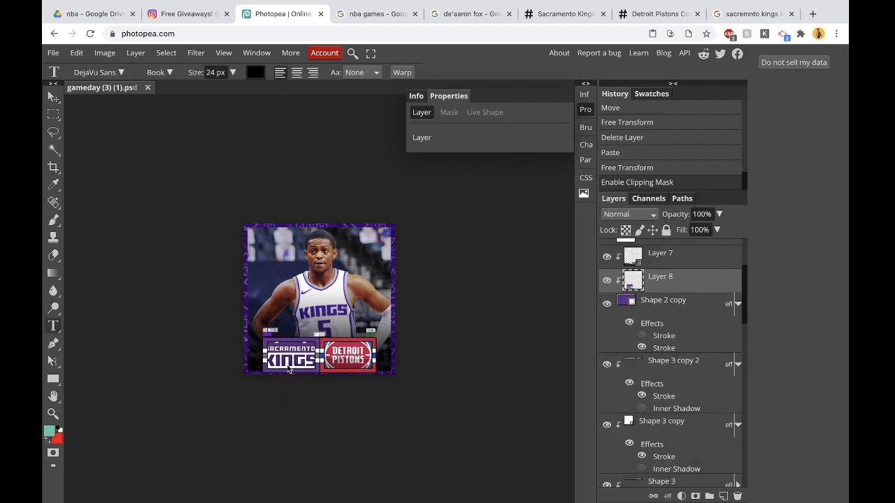
scroll(288, 364, "up", 10)
scroll(288, 367, "down", 10)
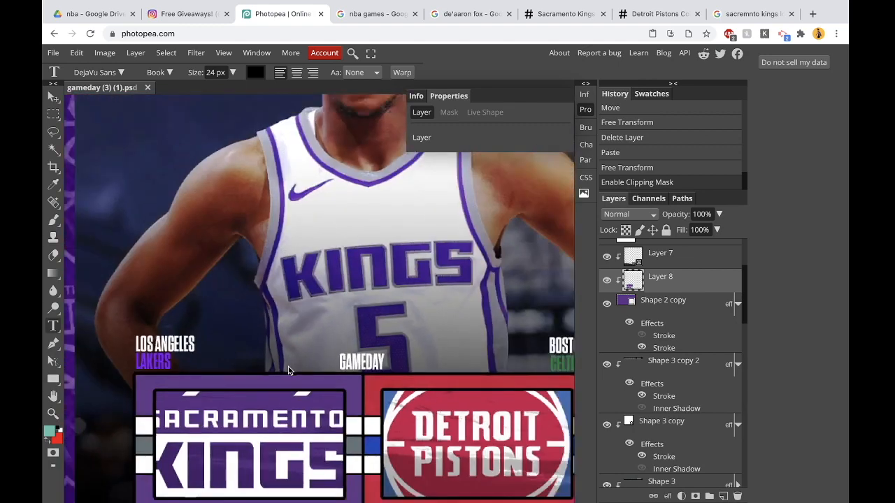
scroll(325, 358, "up", 2)
scroll(325, 357, "up", 6)
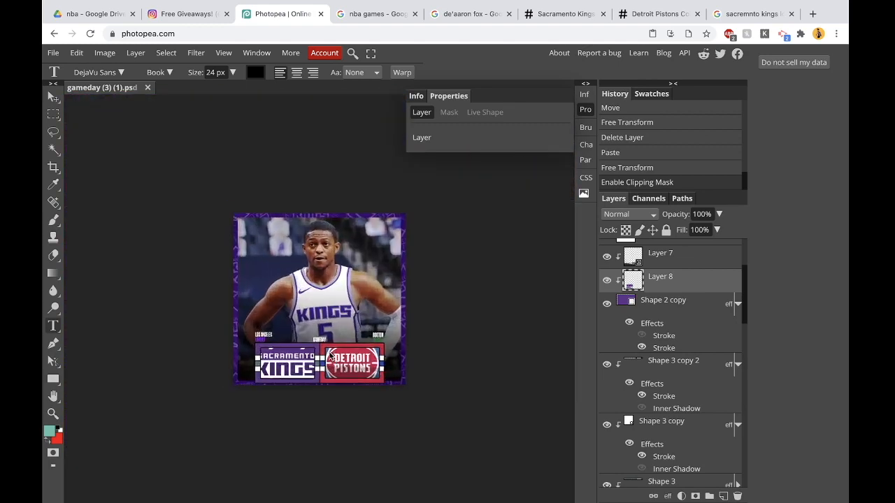
scroll(329, 358, "down", 8)
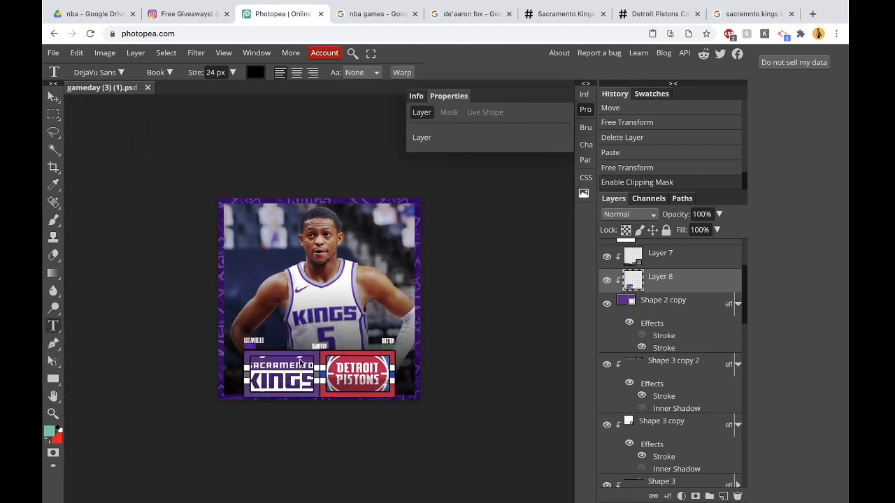
Step: Shrink the Kings logo slightly and reposition it with Free Transform so it fits the purple frame
left_click(77, 55)
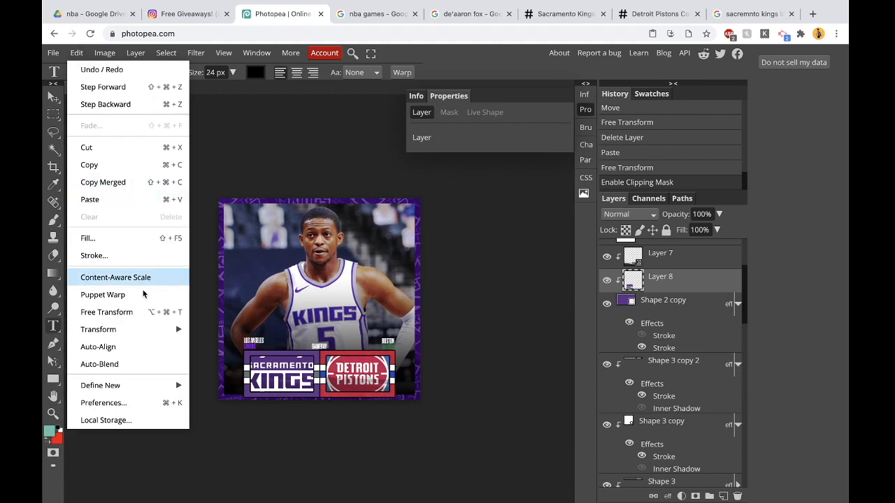
left_click(144, 312)
left_click_drag(293, 394, 296, 395)
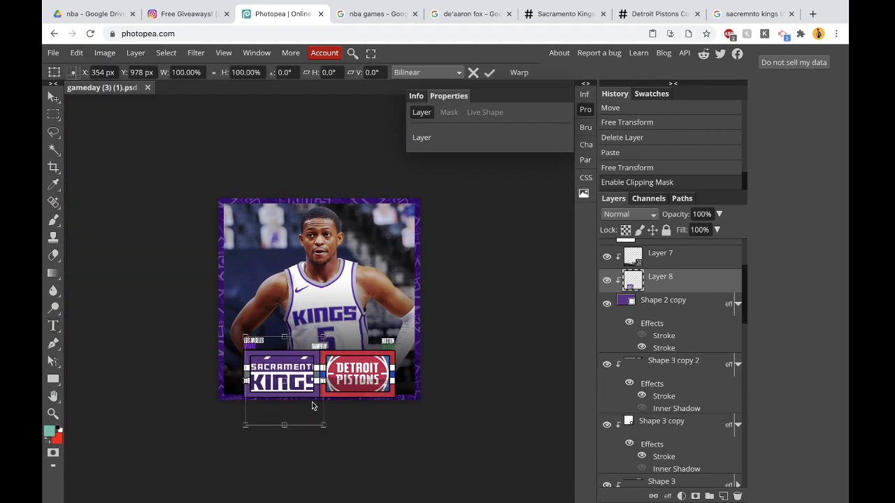
mouse_move(325, 427)
left_mouse_down()
mouse_move(308, 419)
mouse_move(318, 417)
left_mouse_up()
left_click(489, 73)
Step: Select the LOS ANGELES text layer and open its font choices
key("ctrl+plus")
scroll(185, 371, "up", 5)
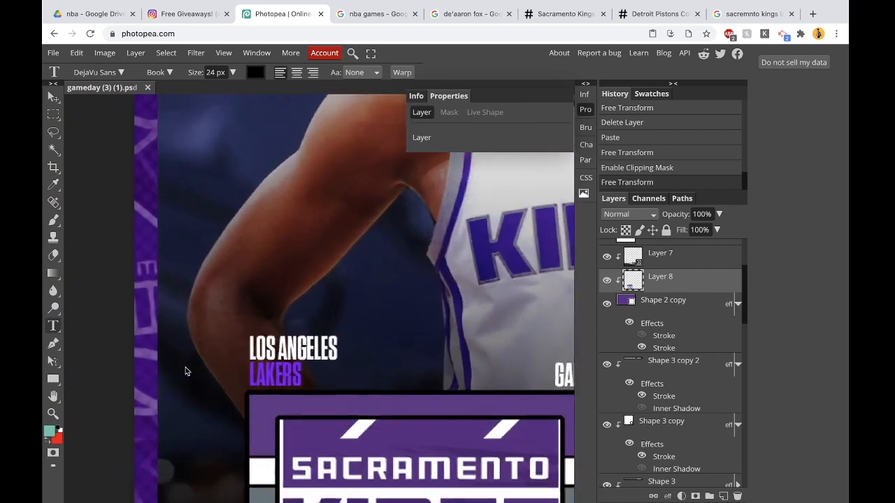
left_click(296, 349)
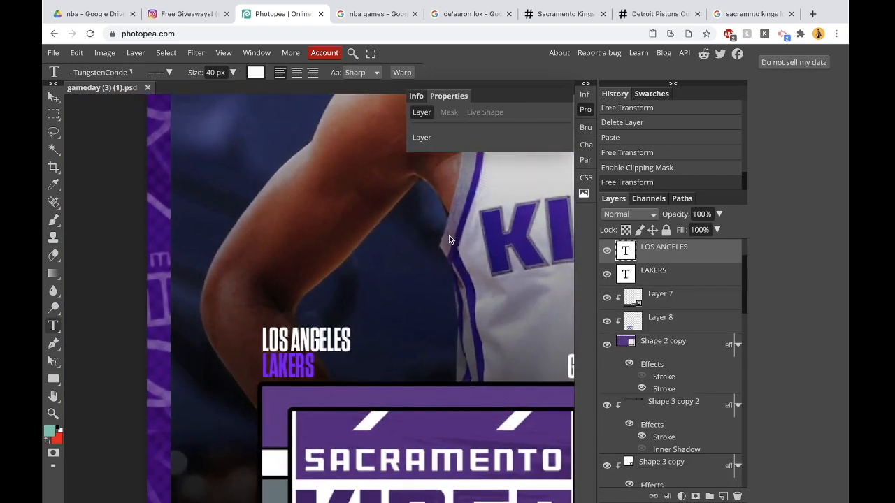
left_click(129, 73)
left_click(130, 72)
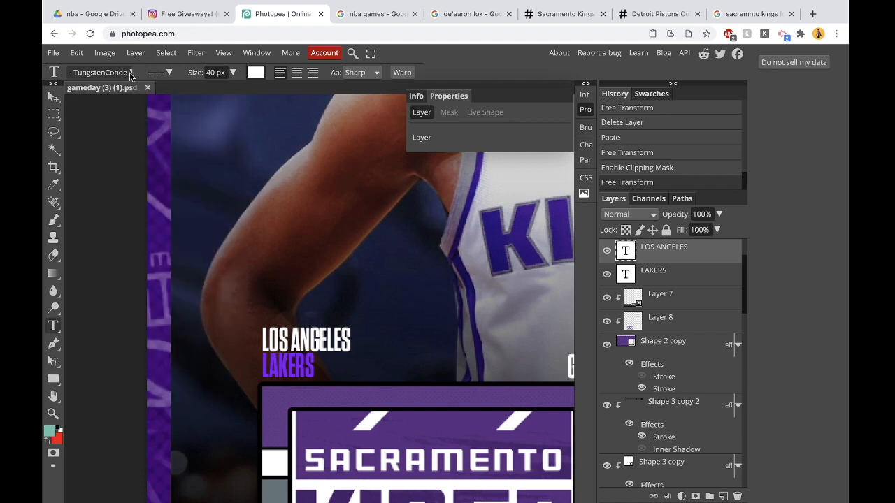
left_click(131, 72)
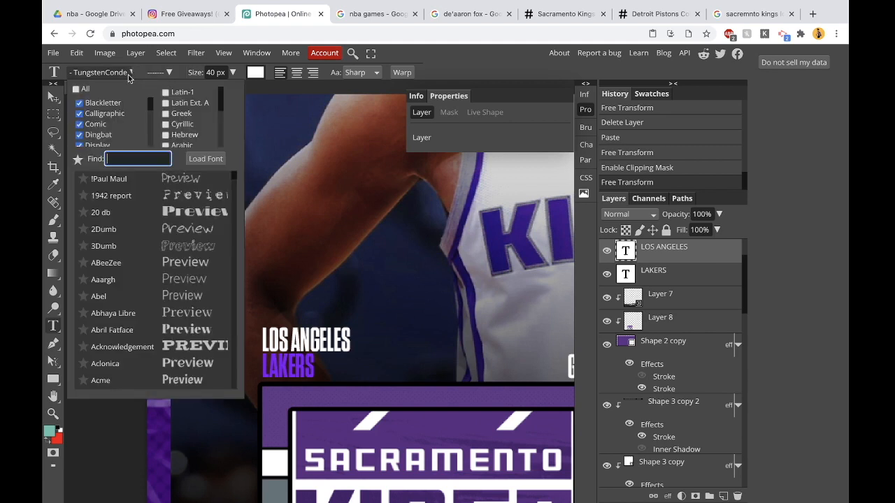
left_click(130, 73)
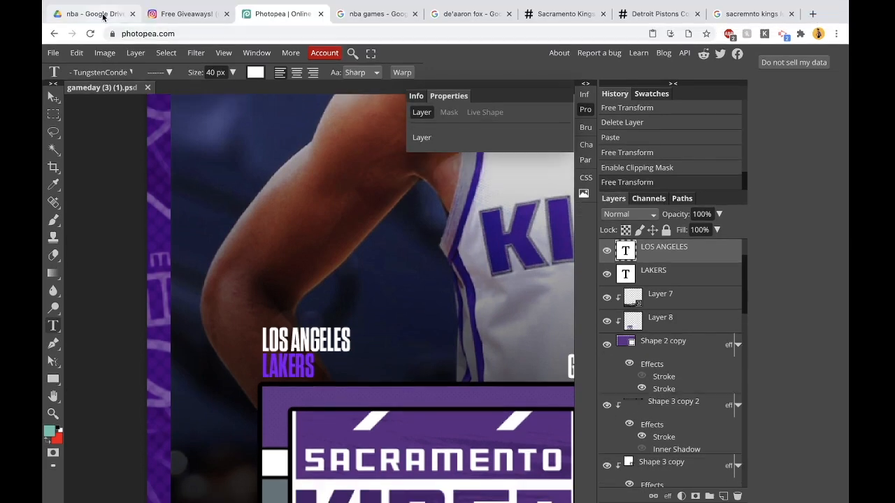
Step: In Google Drive, open the Fonts folder of Formats Pack Paid and download the two Tungsten Condensed font files
left_click(92, 21)
left_click(237, 90)
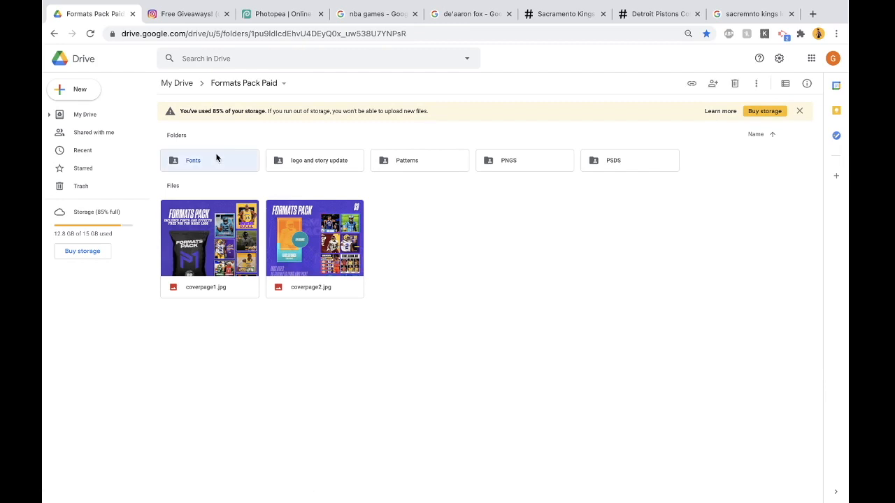
double_click(215, 160)
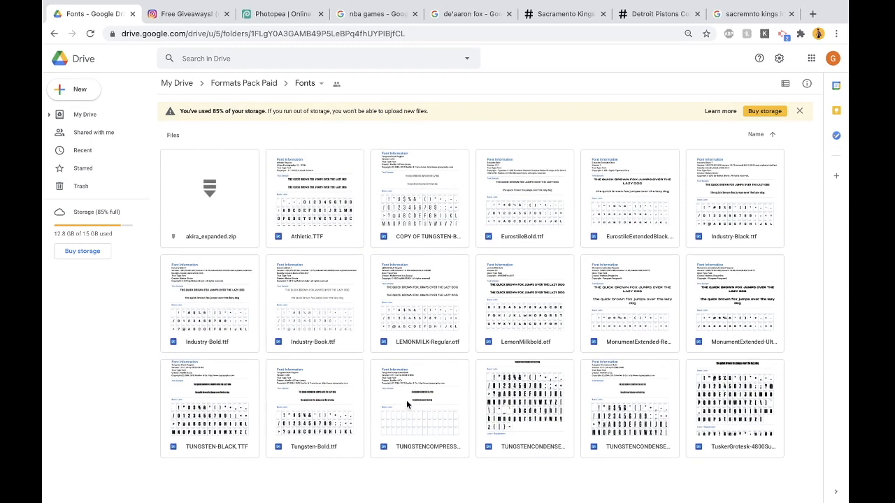
right_click(531, 405)
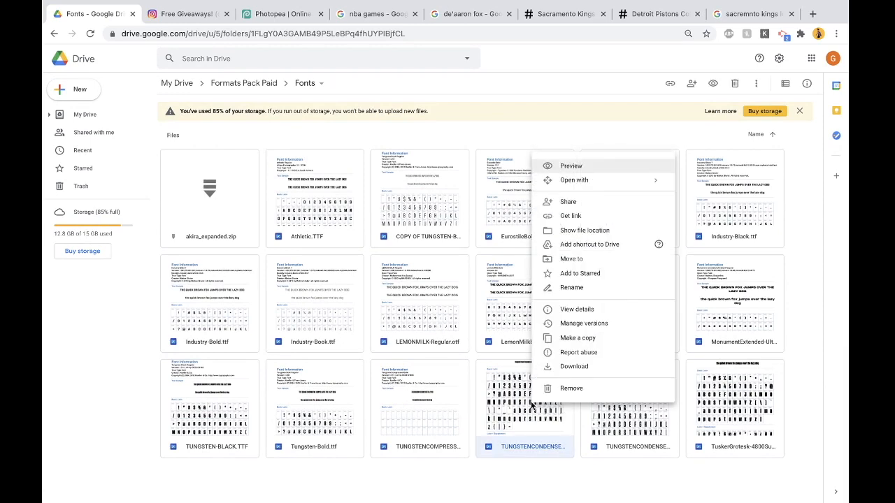
left_click(567, 366)
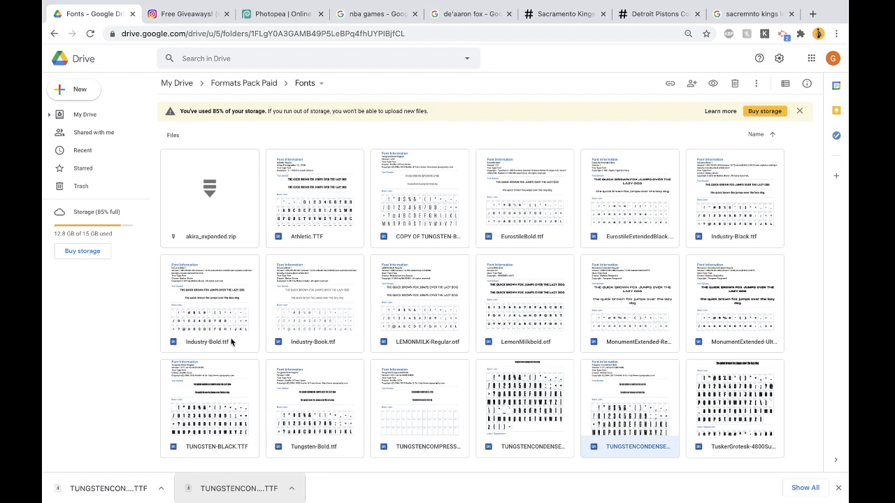
Step: Load the font TUNGSTENCONDENSED-BLACK (1).TTF from Downloads into Photopea and keep it for future sessions
mouse_move(316, 4)
left_click(304, 44)
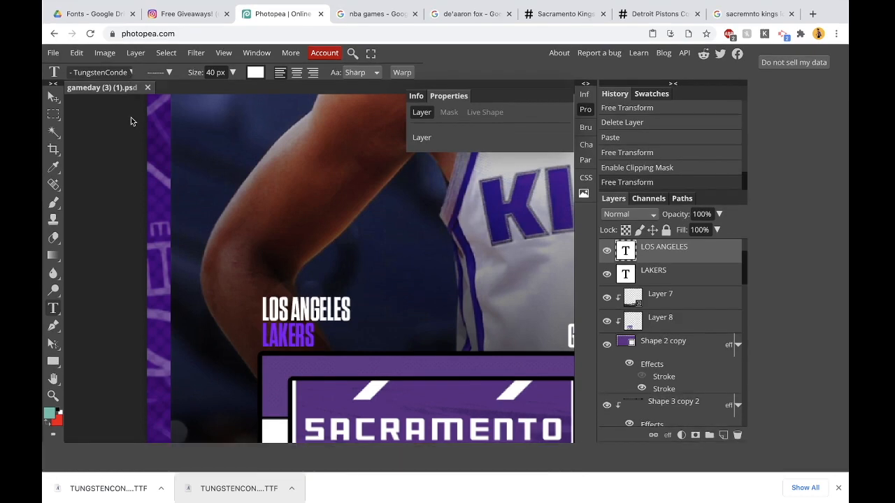
left_click(129, 101)
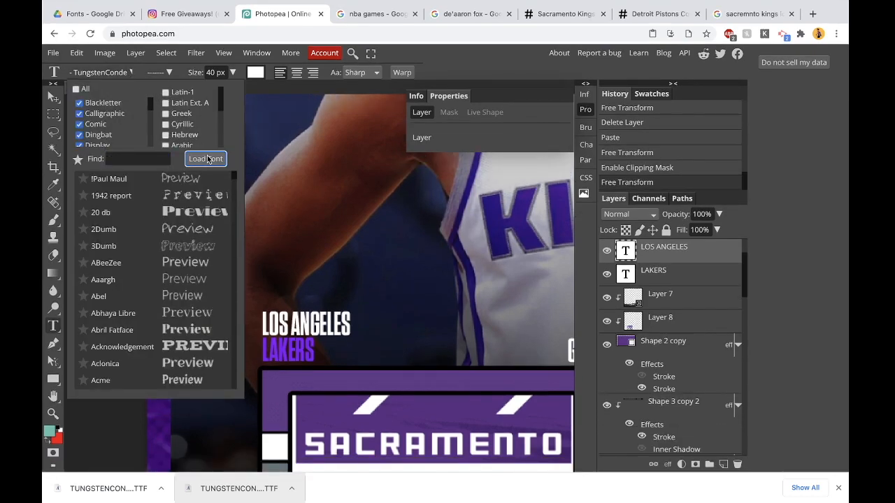
left_click(206, 159)
scroll(427, 265, "down", 3)
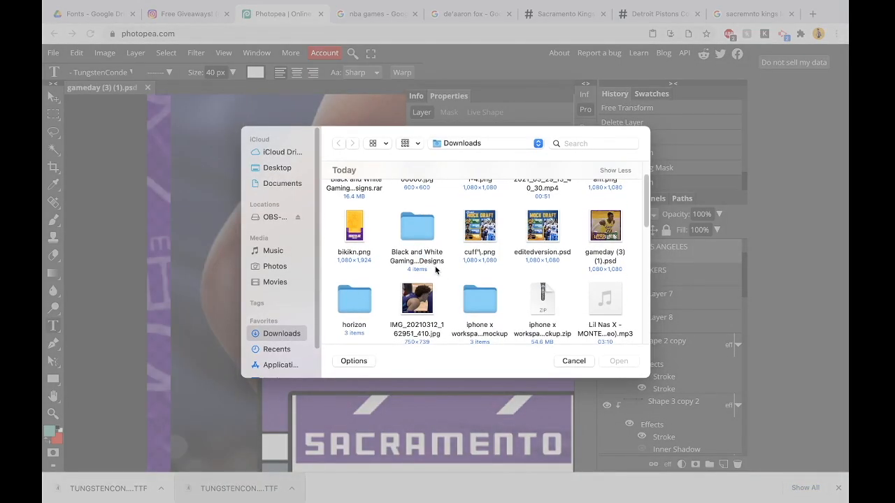
scroll(485, 266, "down", 3)
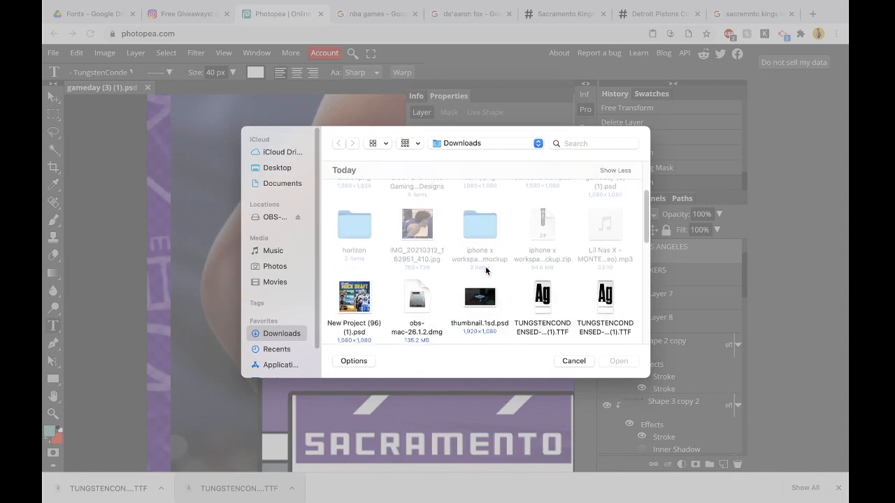
double_click(543, 269)
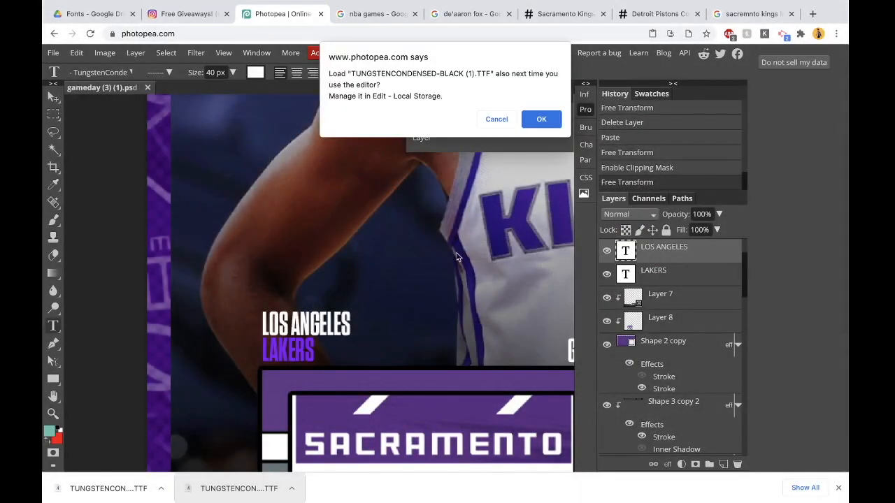
left_click(536, 121)
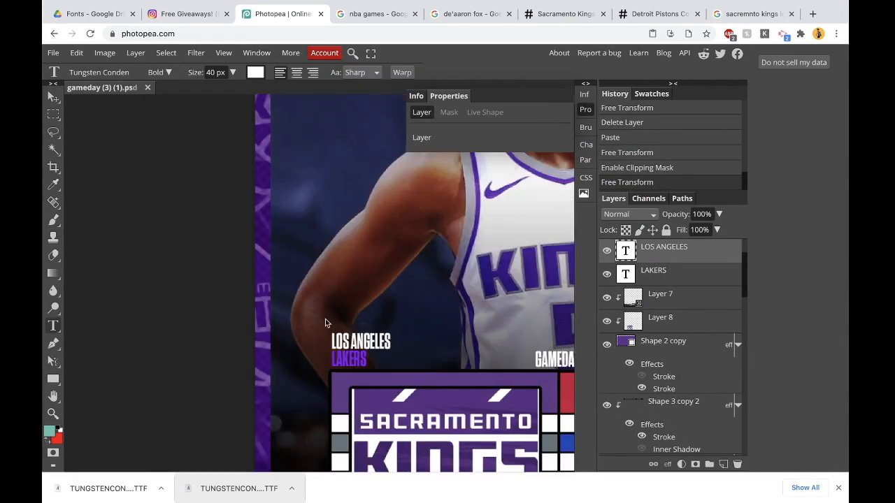
Step: Replace the white LOS ANGELES text above the purple logo frame with SACREMENTO and commit the edit
scroll(325, 322, "up", 6)
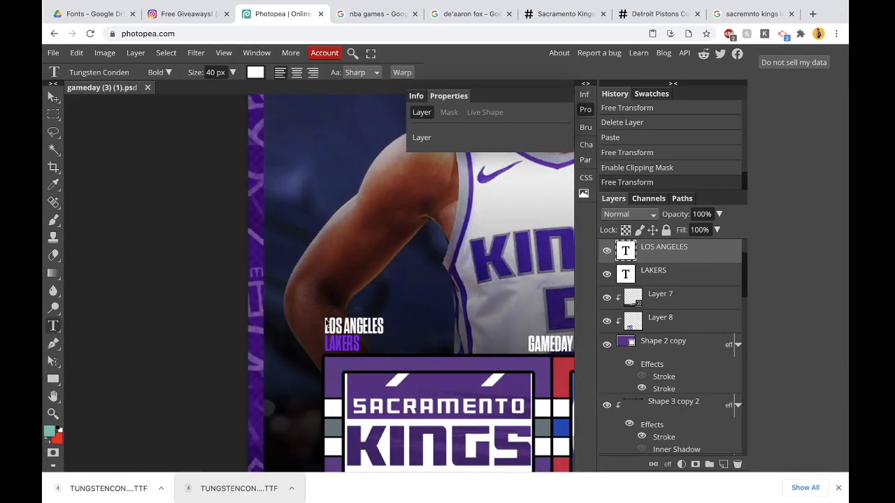
left_click(369, 330)
double_click(369, 331)
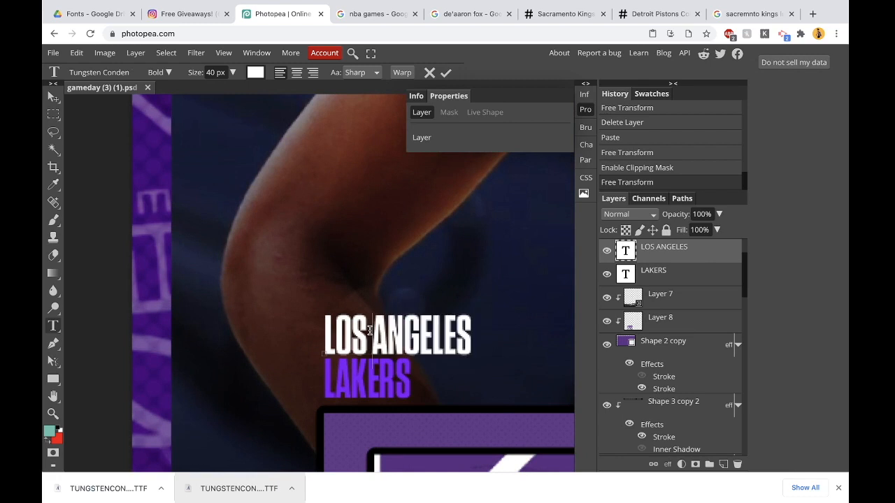
key("ctrl+a")
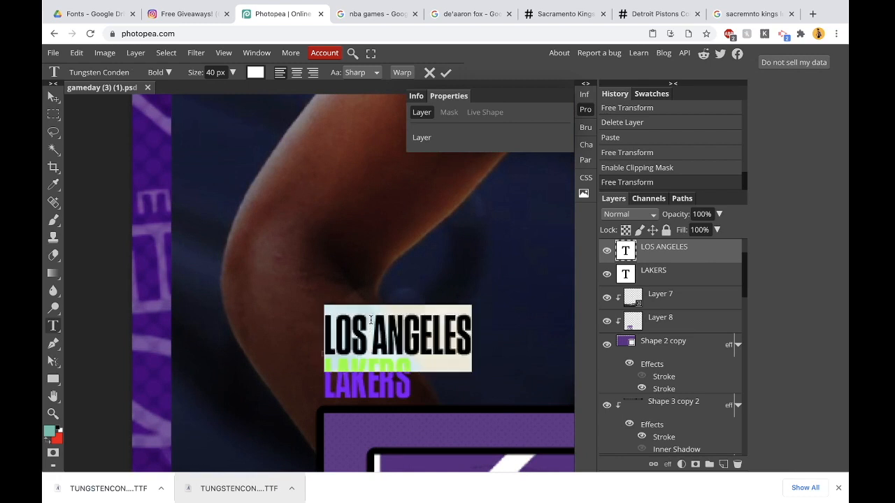
type("Sa")
key("BackSpace")
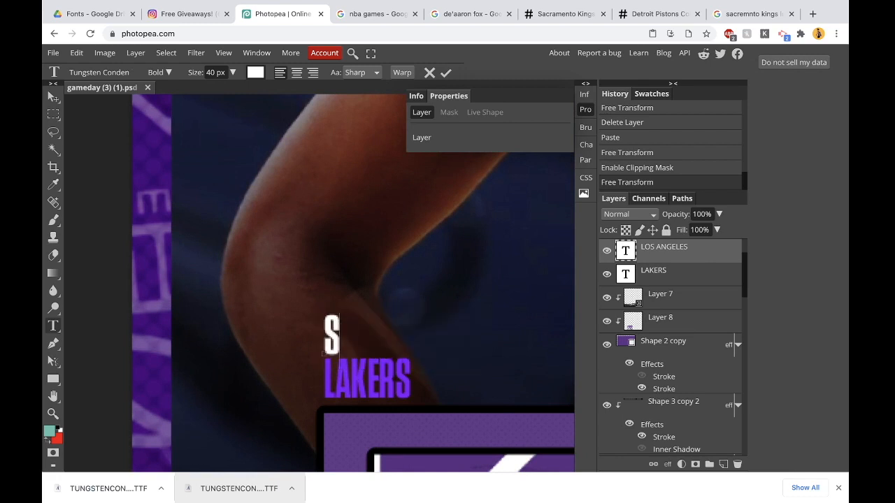
type("ACRE")
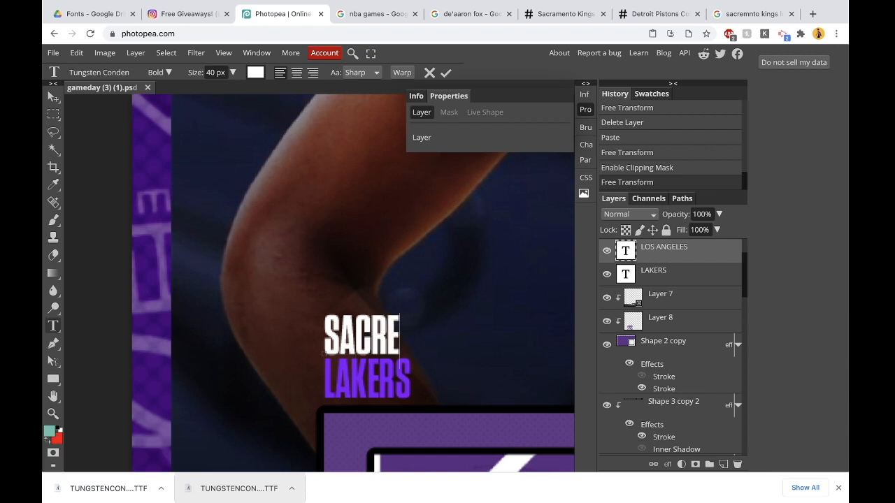
type("MENTO")
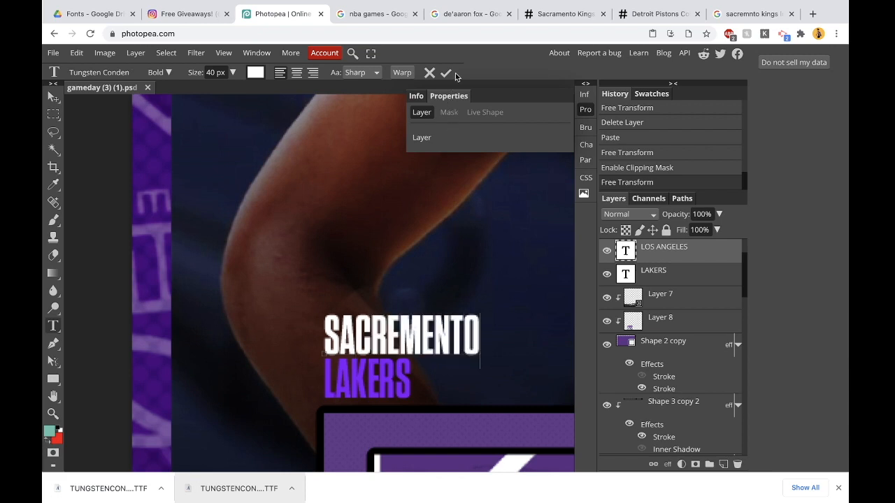
left_click(446, 73)
Step: Replace the purple LAKERS text below the city name with KINGS and commit the edit
double_click(355, 374)
type("KINGS")
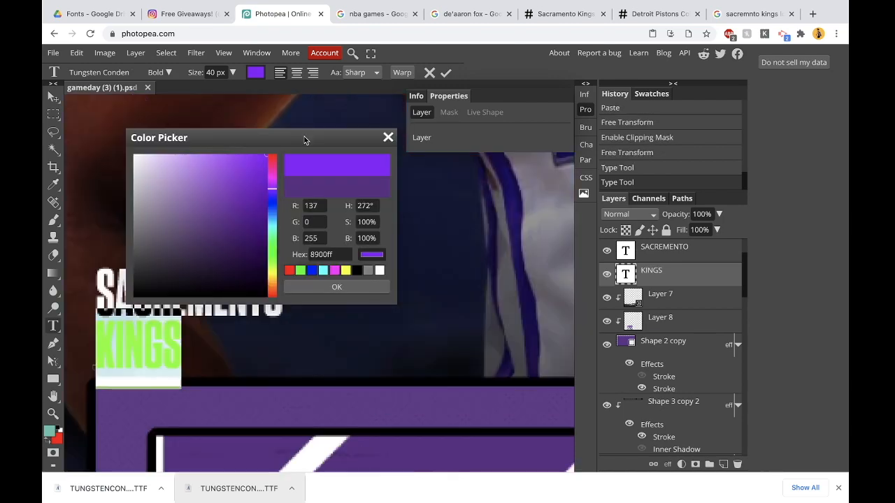
left_click(335, 288)
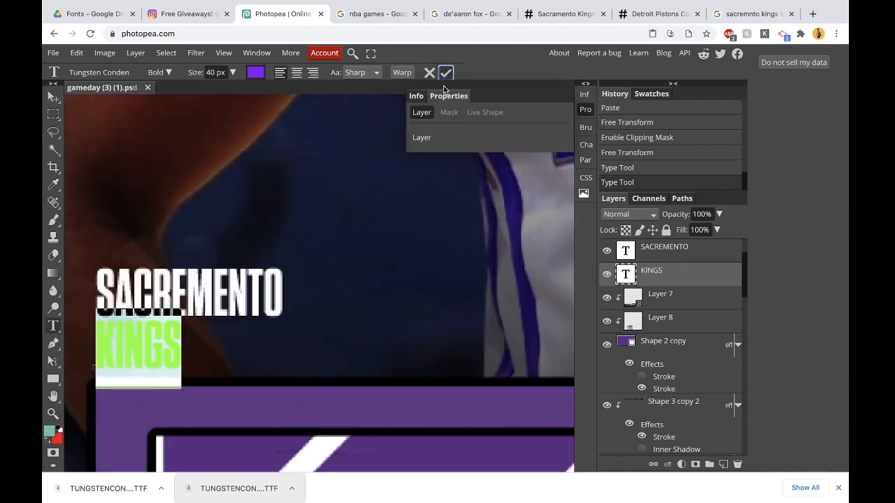
left_click(446, 72)
Step: Toggle the Curves 1 adjustment layer off and on to compare its effect on the player photo, ending with it shown
scroll(343, 248, "down", 5)
scroll(342, 248, "down", 5)
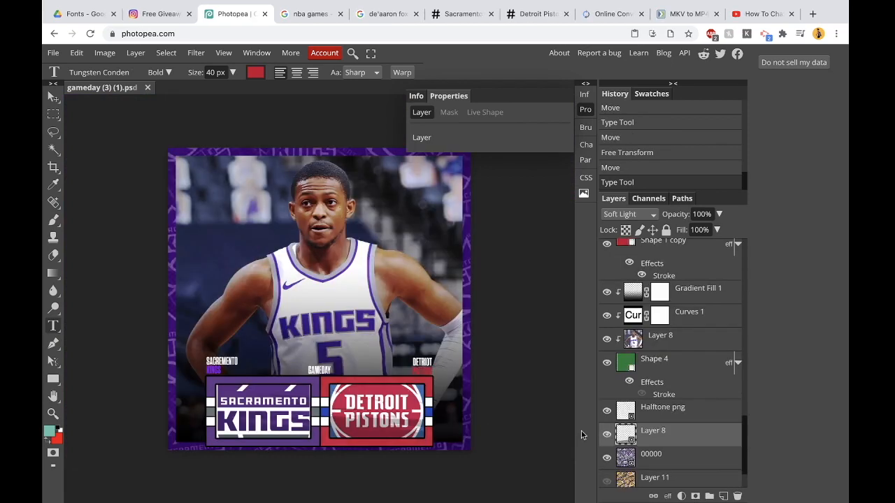
left_click(607, 317)
left_click(606, 317)
left_click(606, 317)
left_click(607, 317)
left_click(606, 317)
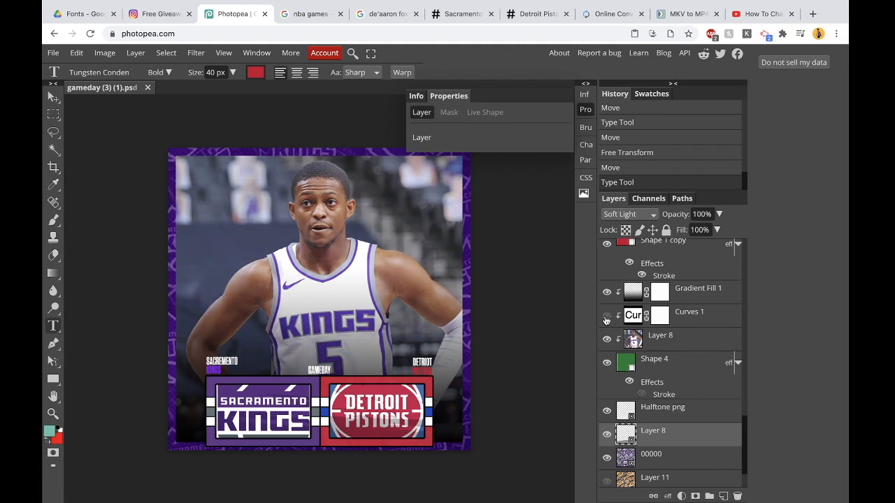
left_click(606, 318)
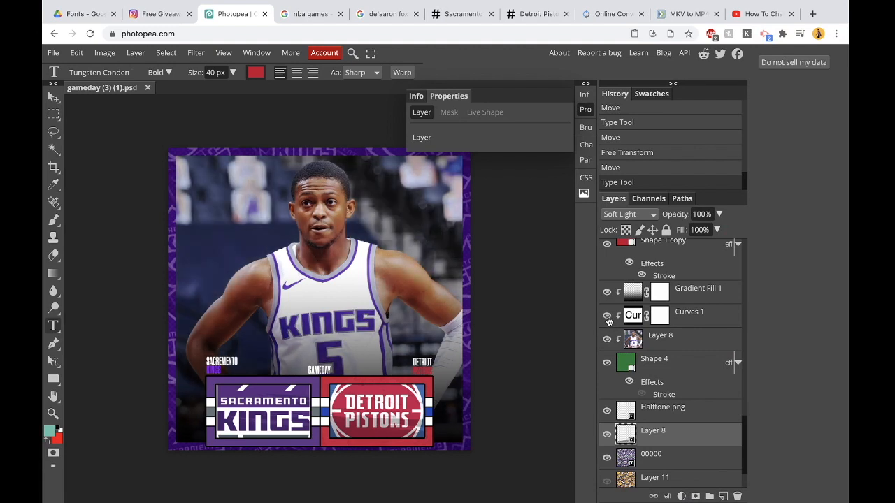
Step: Export the finished graphic as a 1080 × 1080 px PNG at 100% quality and open the downloaded gameday (3) (1).png
left_click(53, 53)
mouse_move(110, 221)
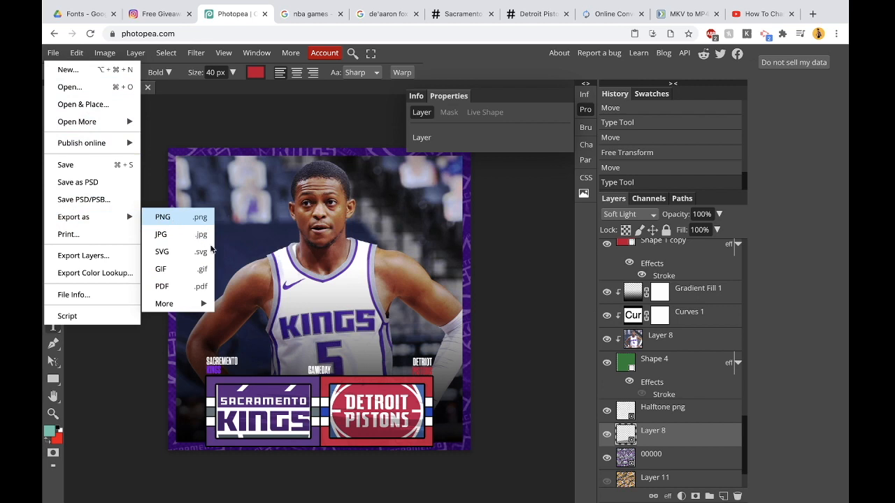
left_click(199, 218)
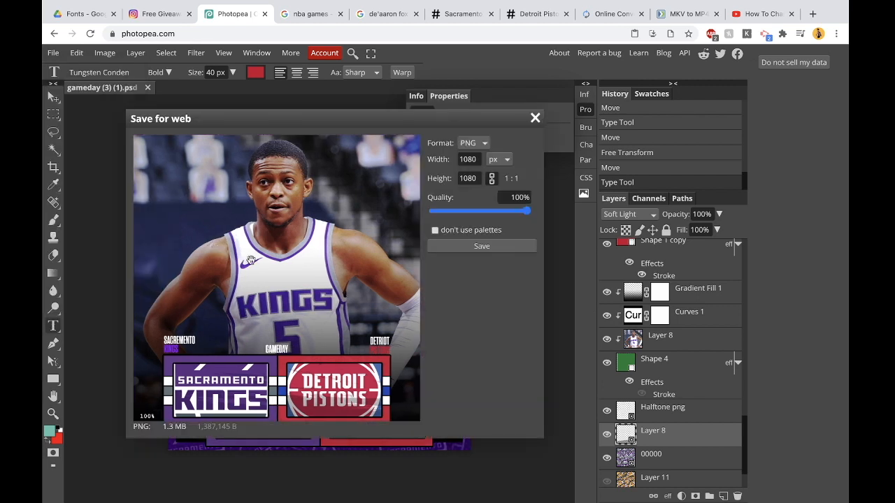
left_click(494, 250)
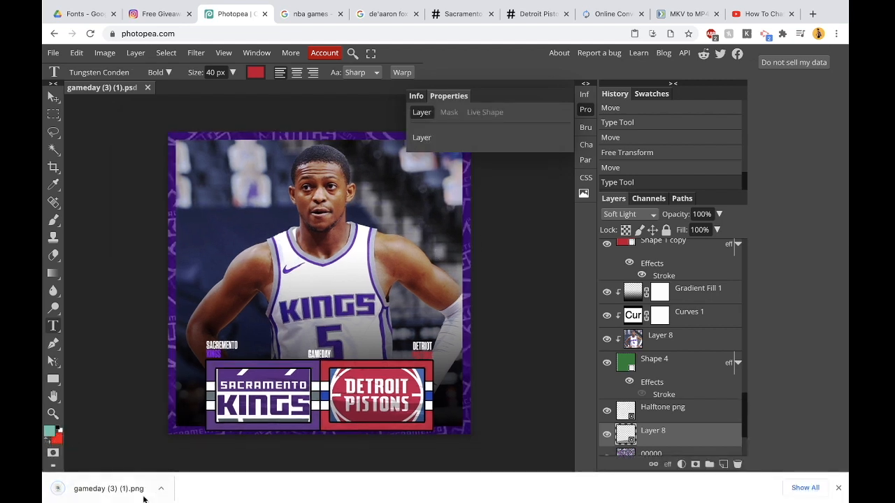
left_click(145, 497)
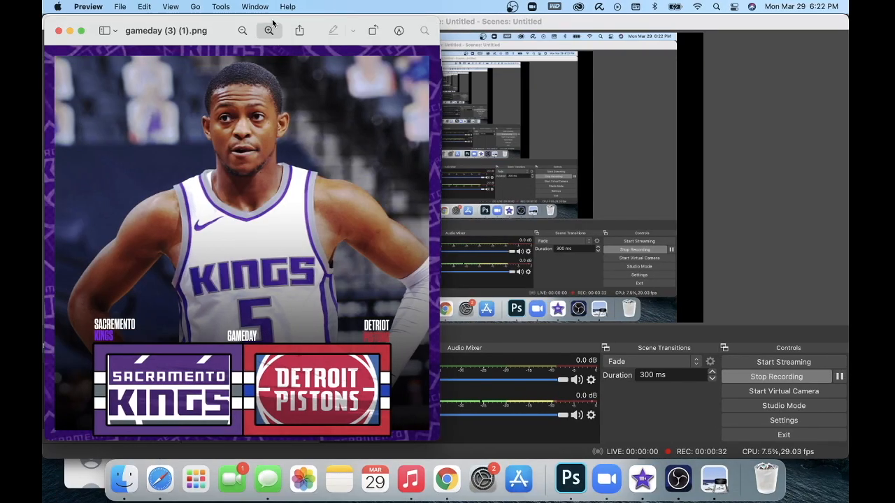
left_click_drag(322, 21, 367, 25)
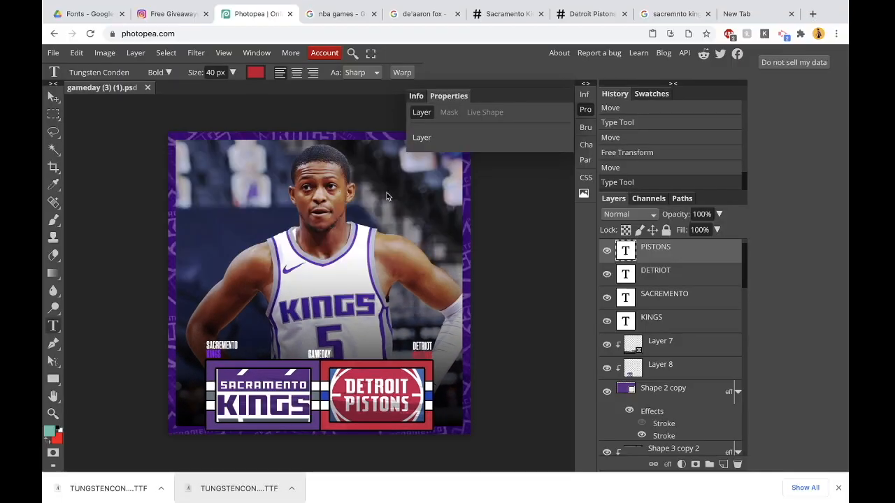